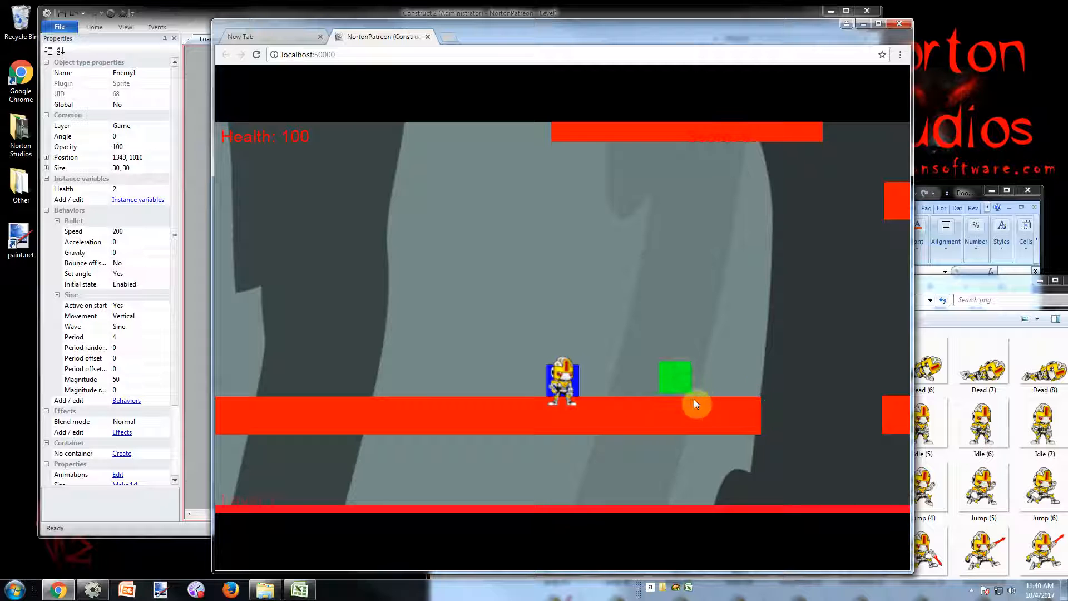
- Playtest the level by moving, jumping and shooting at the green enemies, and close the preview
key("Left")
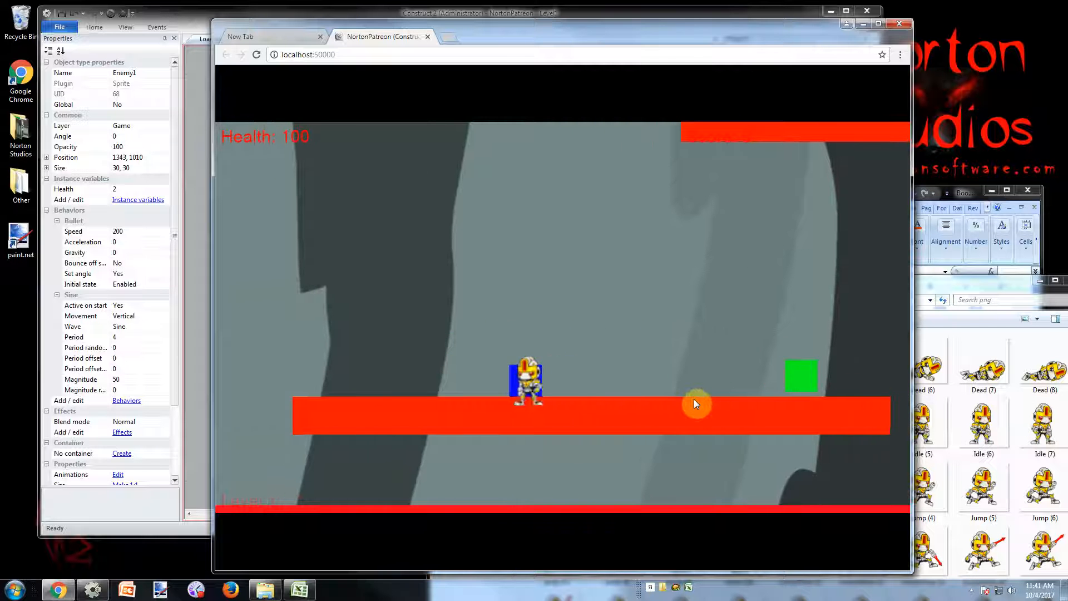
key("Right")
key("Left")
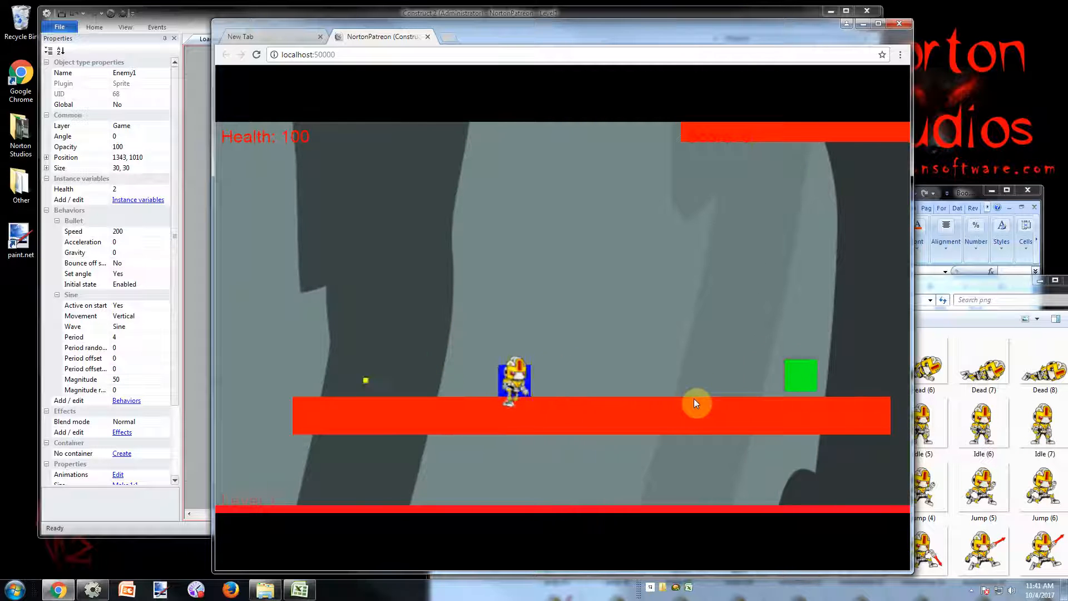
key("Right")
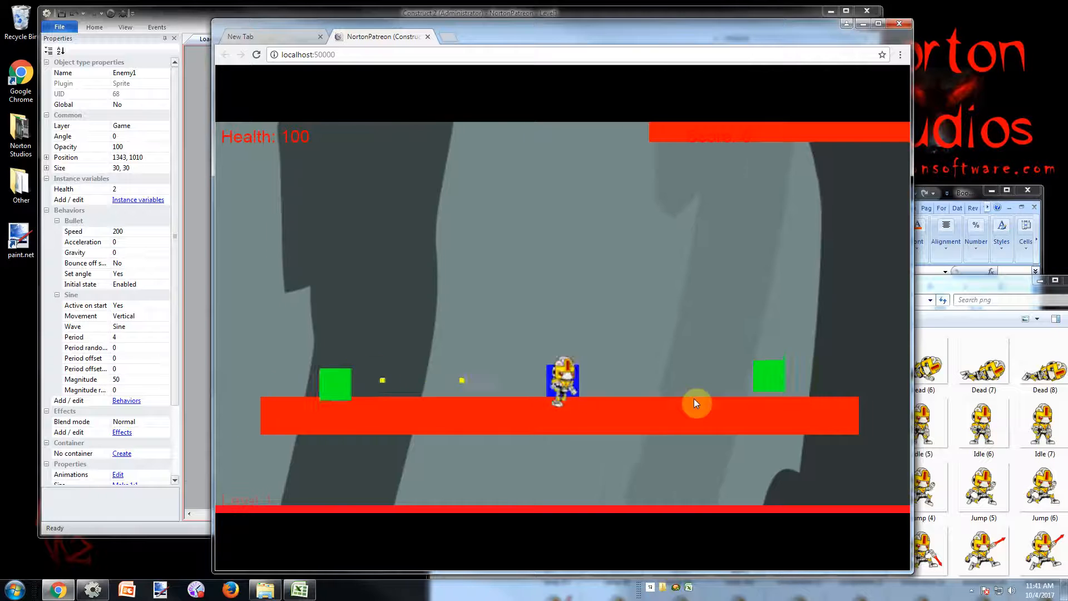
key("Up")
key("Right")
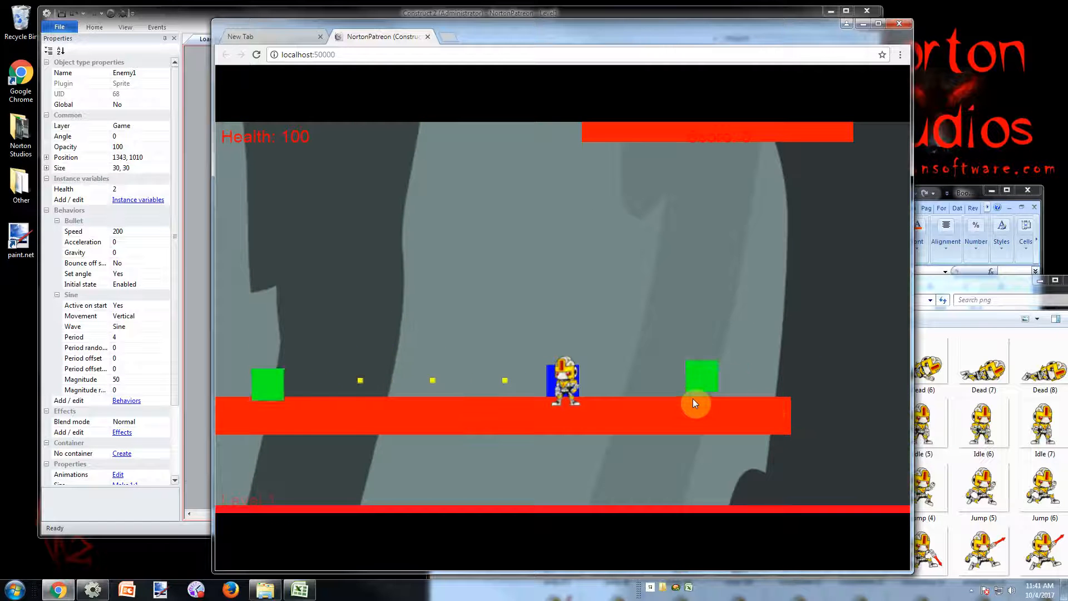
key("Up")
key("Left")
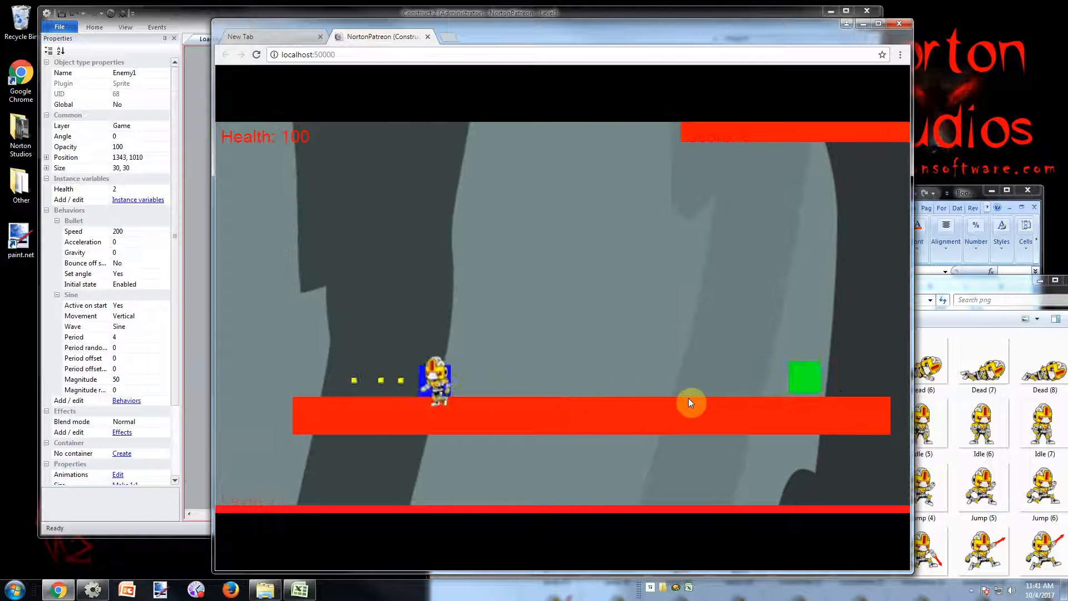
key("Right")
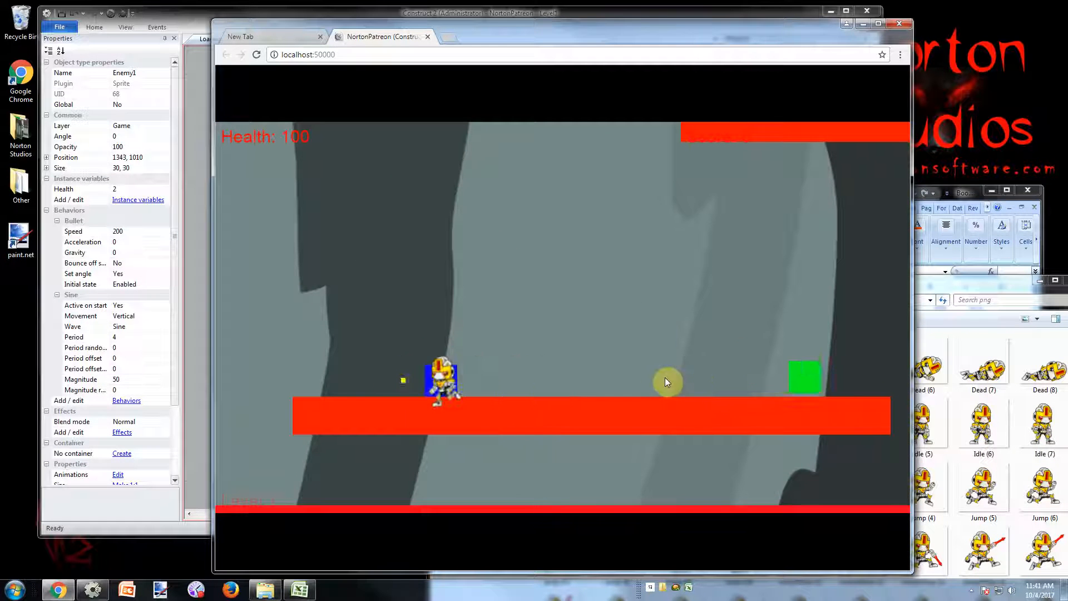
left_click(427, 36)
- In Event sheet 1 of the Construct 2 project, start a new event with Enemy1's "On collision with another object" condition
left_click(429, 14)
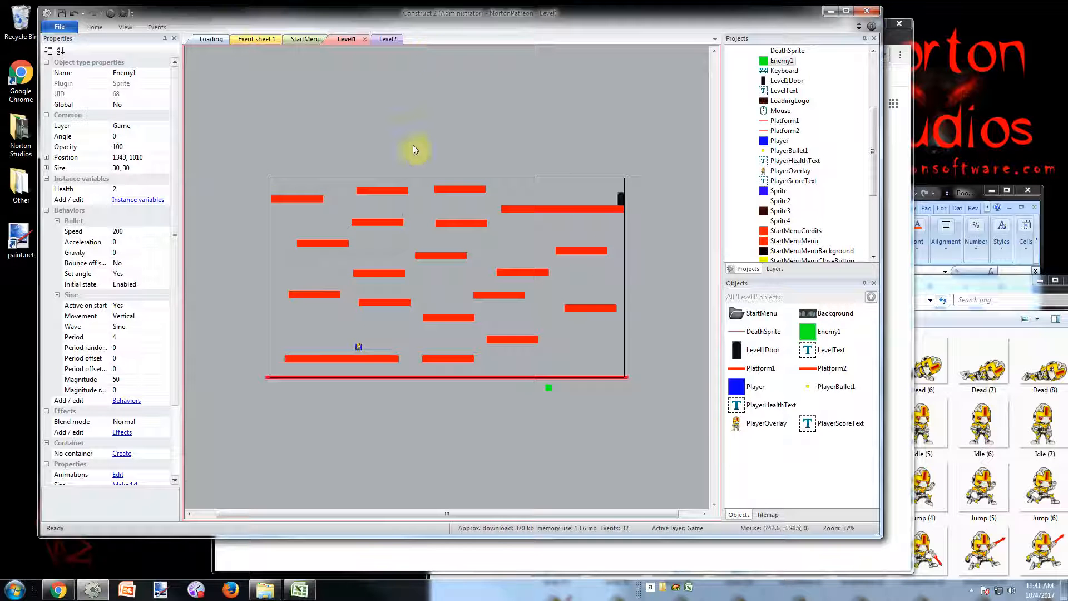
left_click(253, 39)
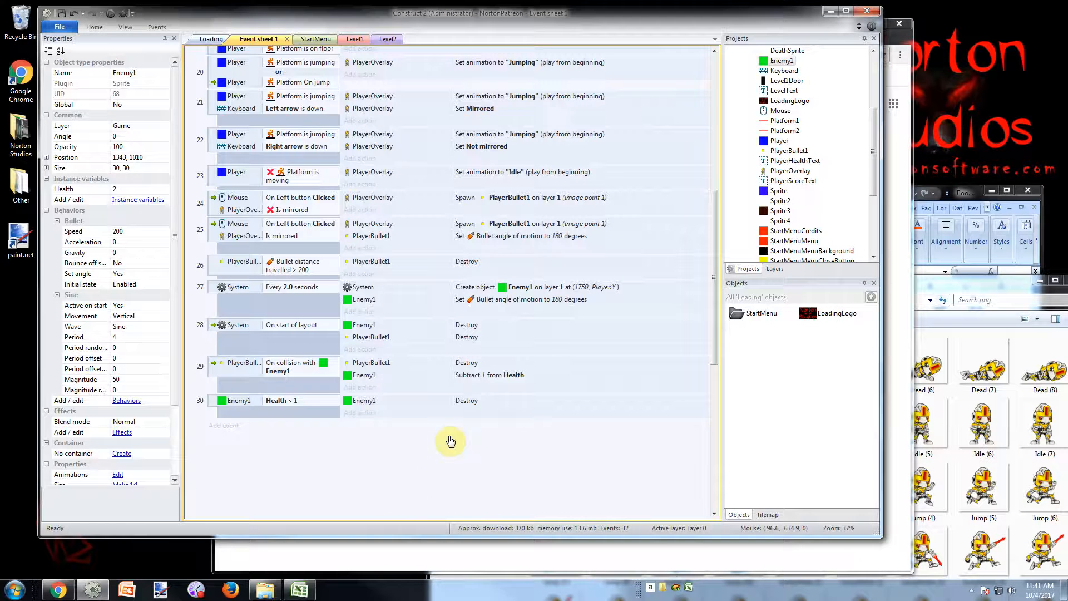
double_click(267, 458)
double_click(609, 275)
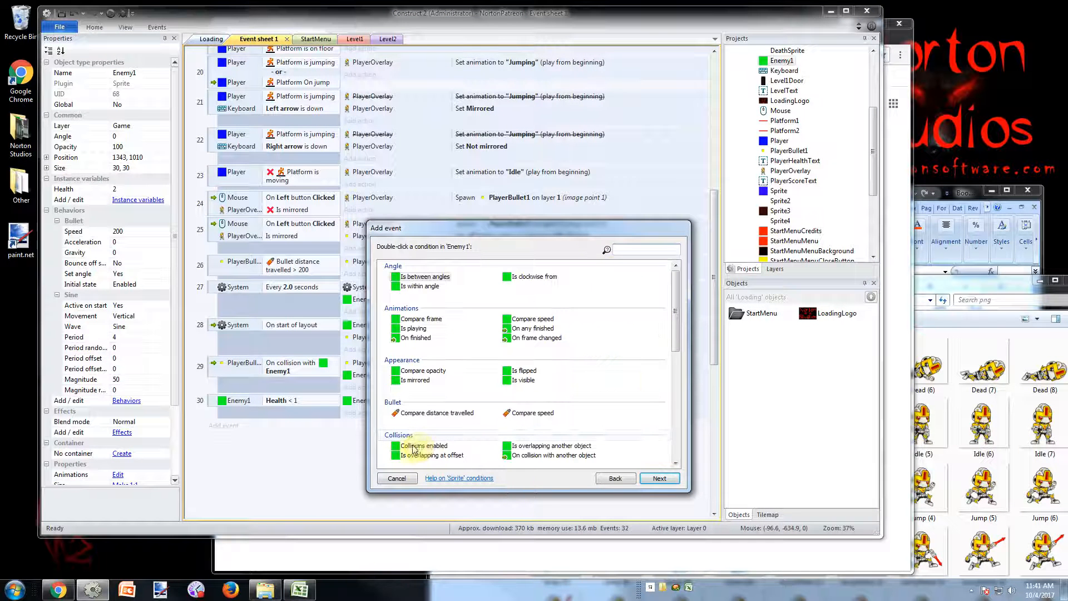
double_click(524, 455)
- Choose Player as the object for the Enemy1 collision condition and finish the event
left_click(699, 377)
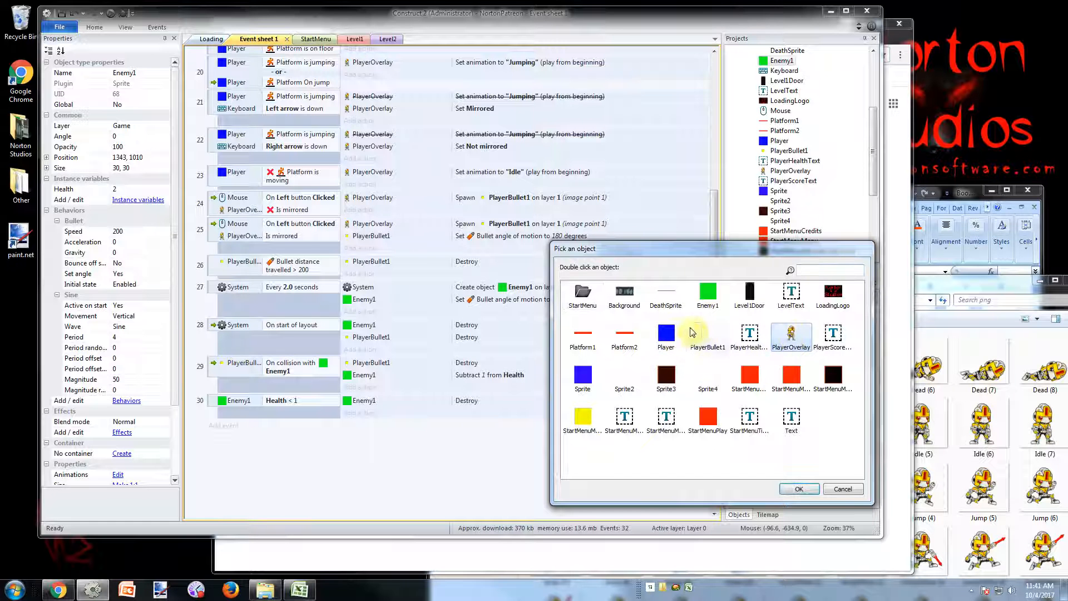
left_click(668, 334)
left_click(795, 345)
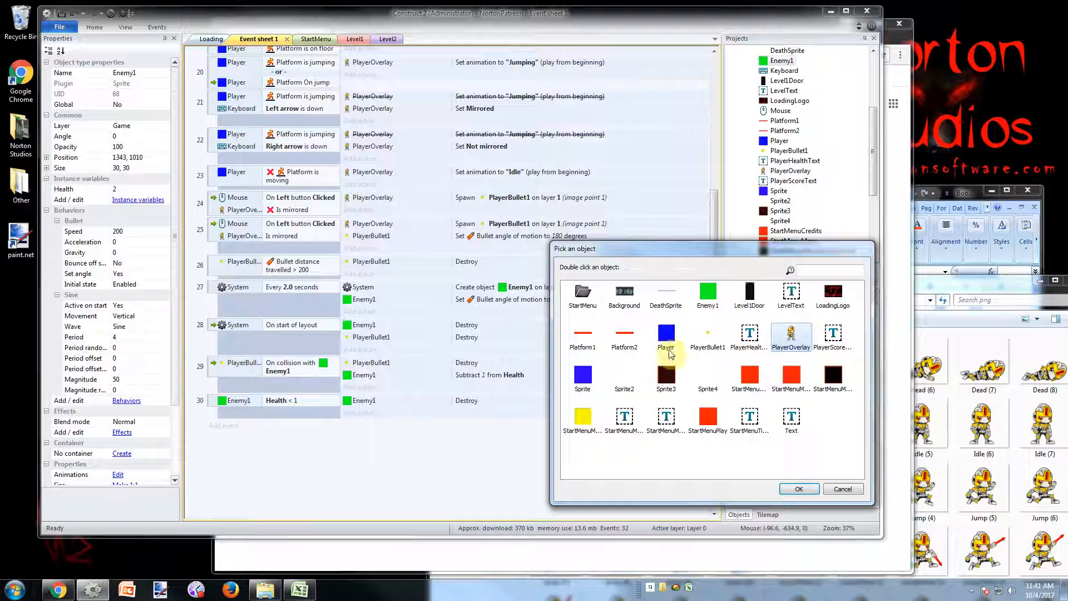
left_click(669, 352)
left_click(785, 342)
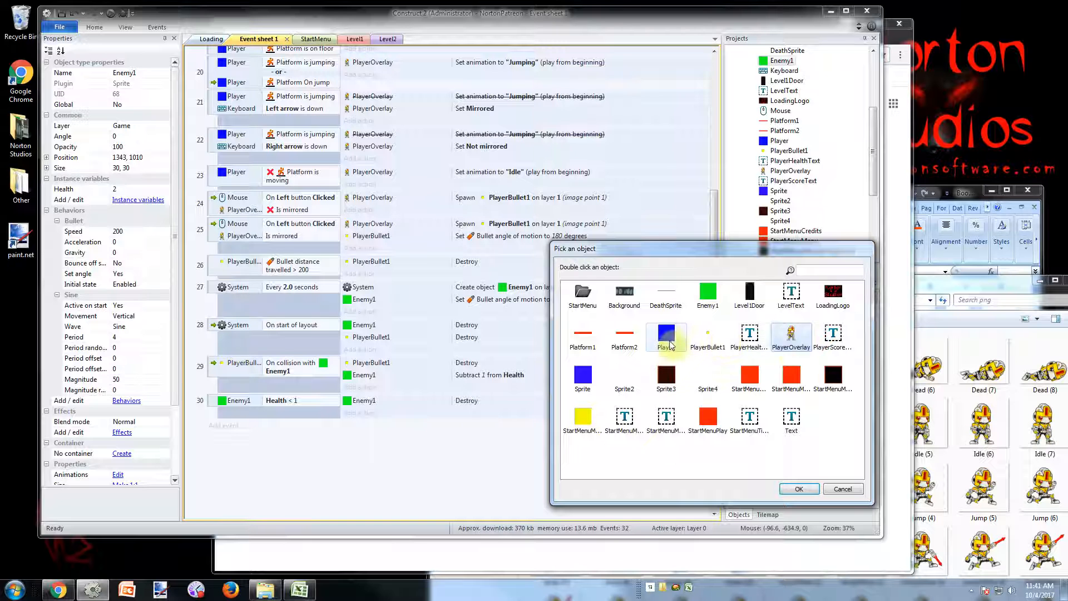
left_click(669, 344)
left_click(796, 344)
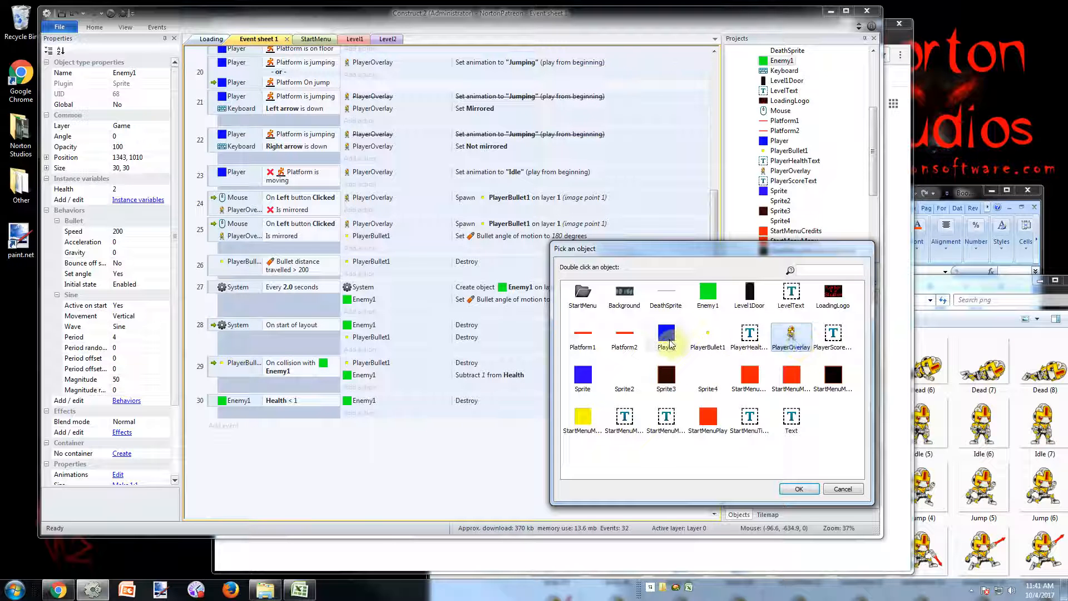
left_click(670, 345)
left_click(795, 333)
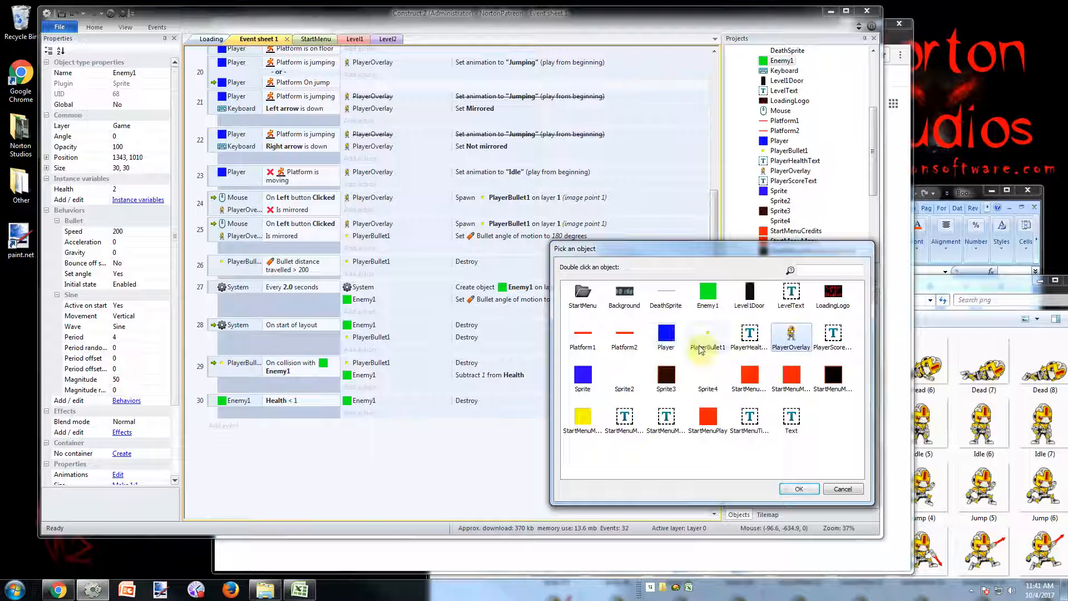
left_click(667, 338)
left_click(778, 339)
double_click(662, 335)
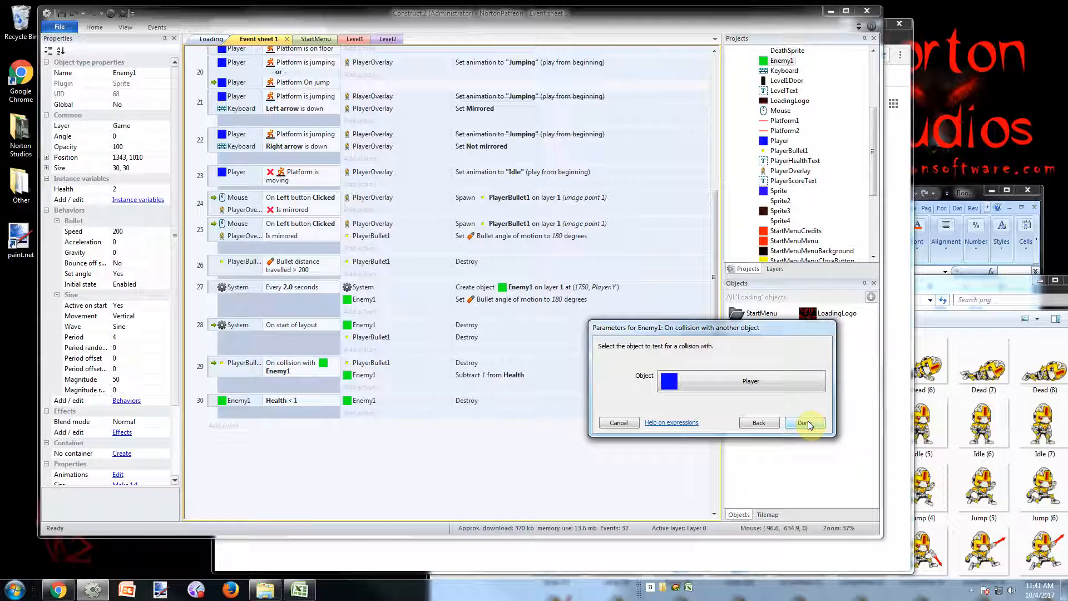
left_click(807, 423)
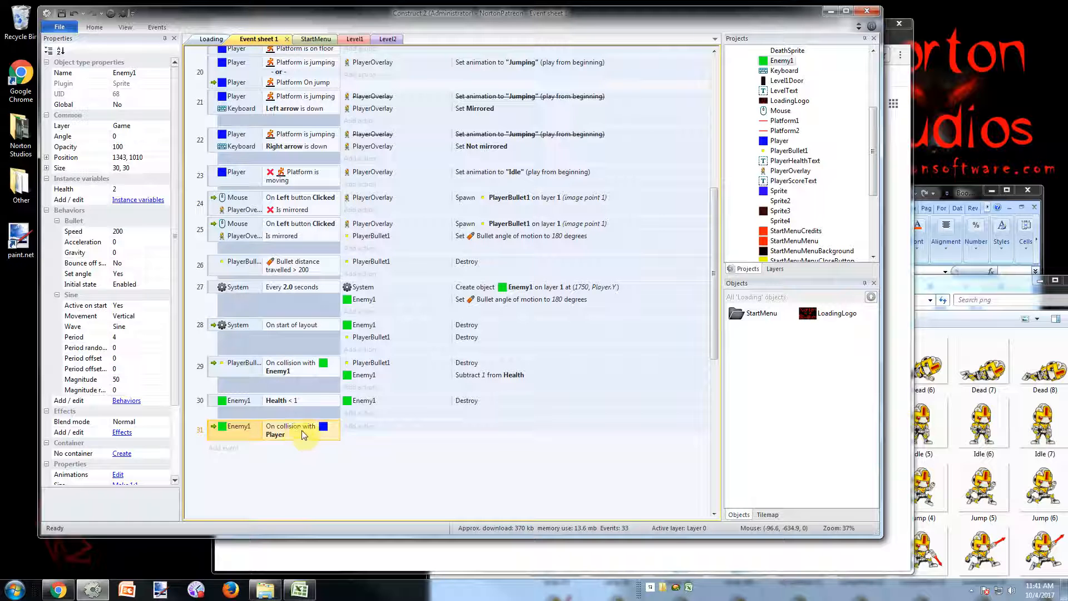
- Copy the Enemy1 Destroy action from the "Health < 1" event into the Enemy1–Player collision event
left_click(371, 404)
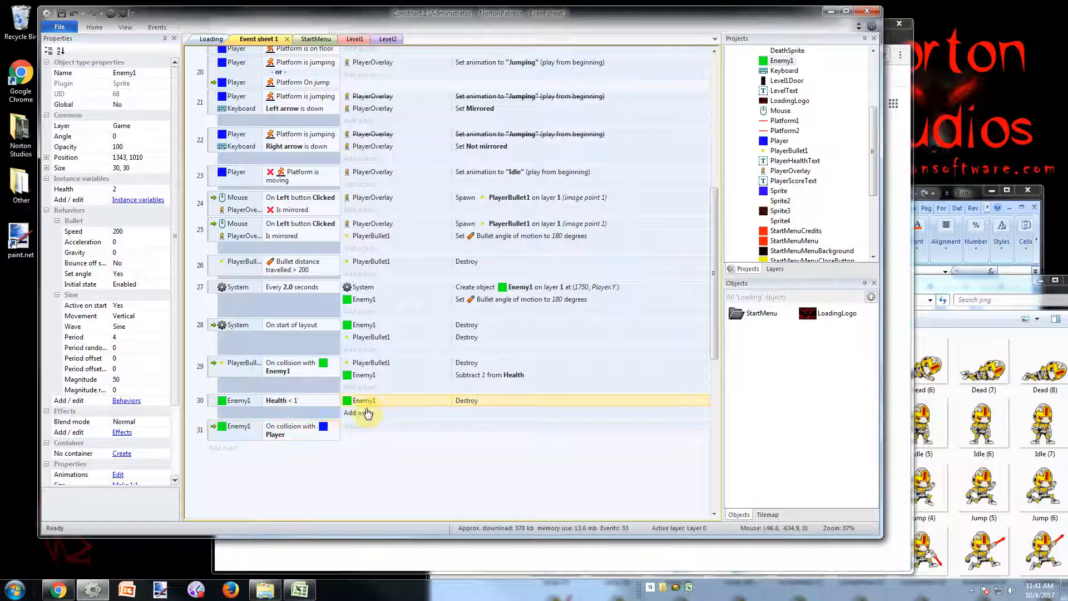
left_click_drag(367, 413, 330, 429, "ctrl")
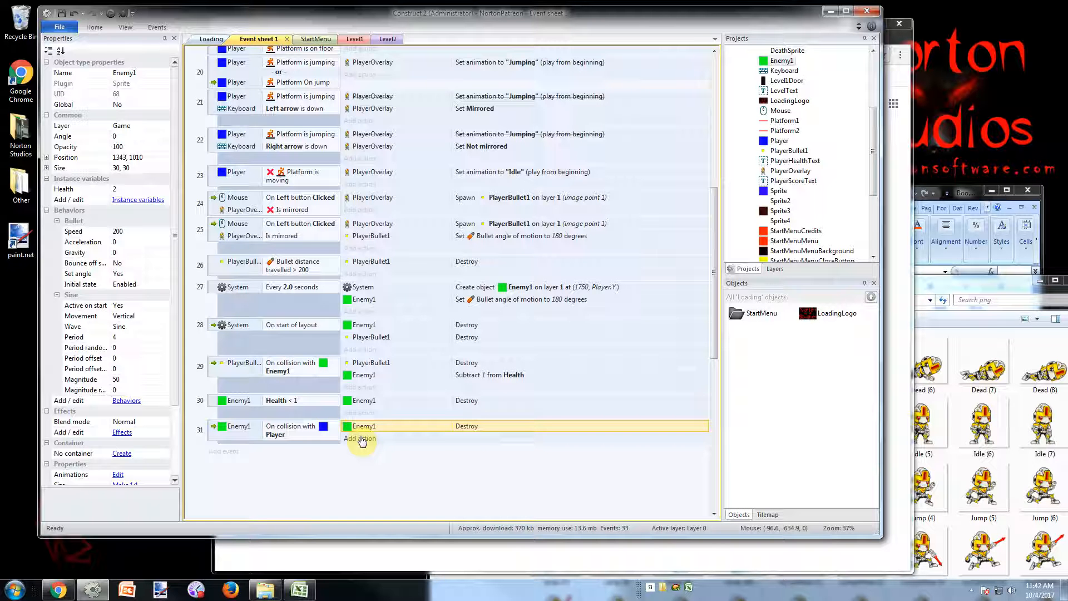
left_click(361, 439)
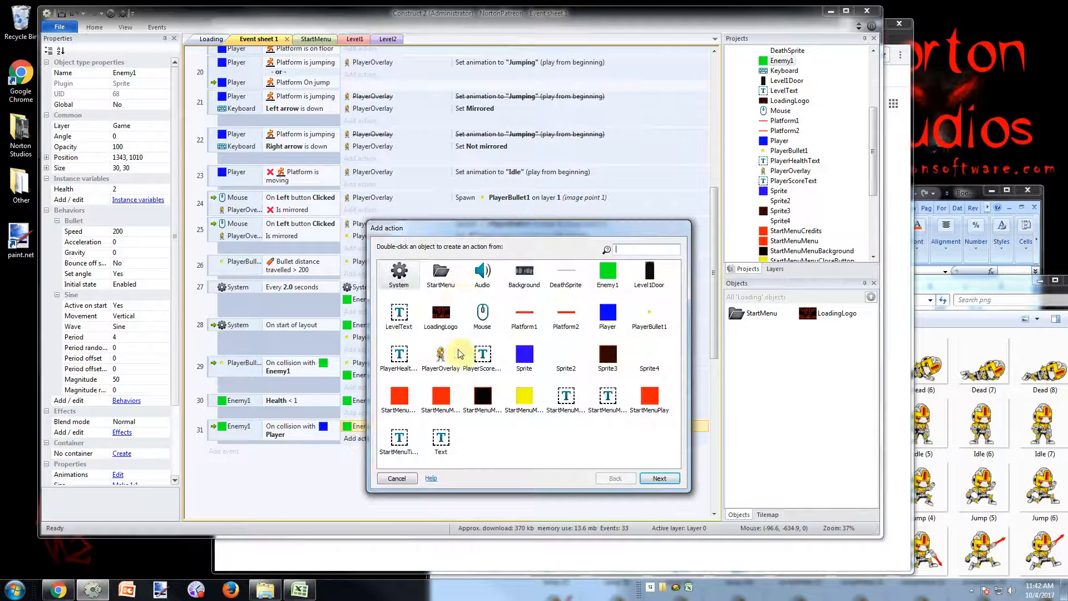
double_click(611, 317)
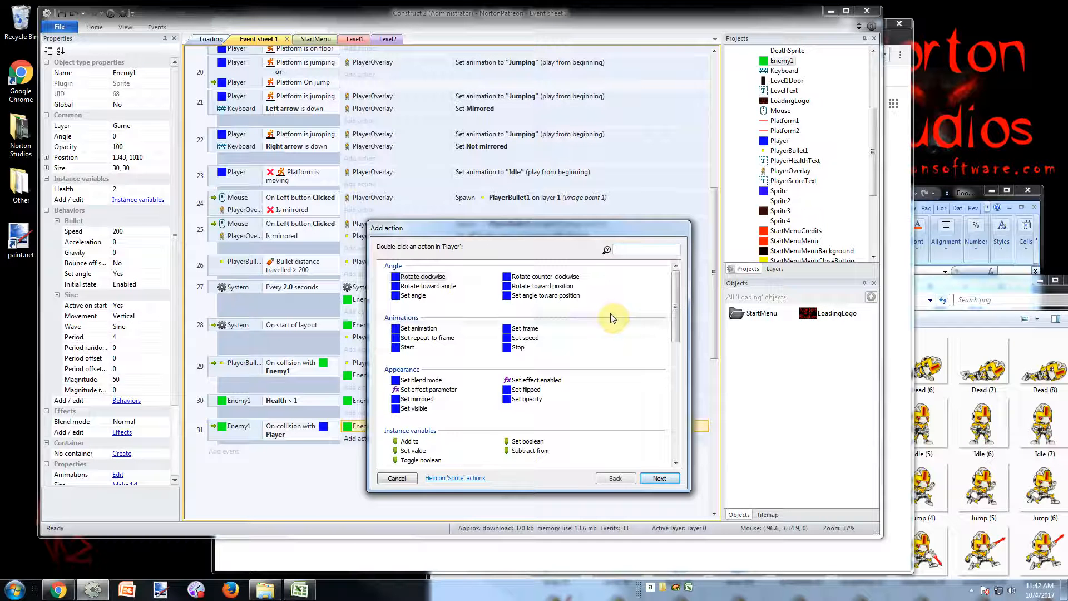
double_click(528, 450)
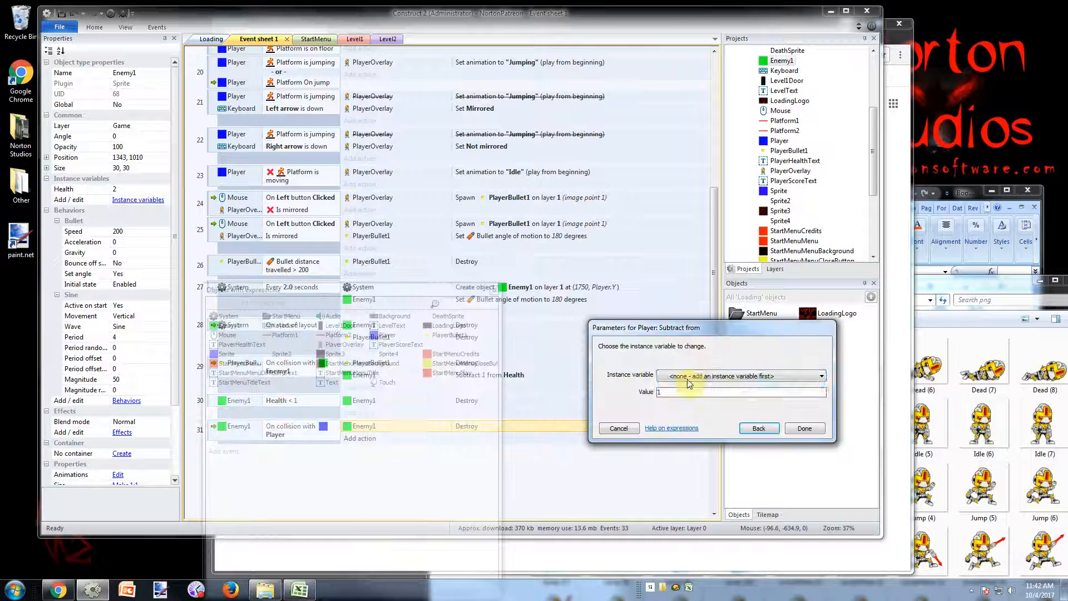
key("Escape")
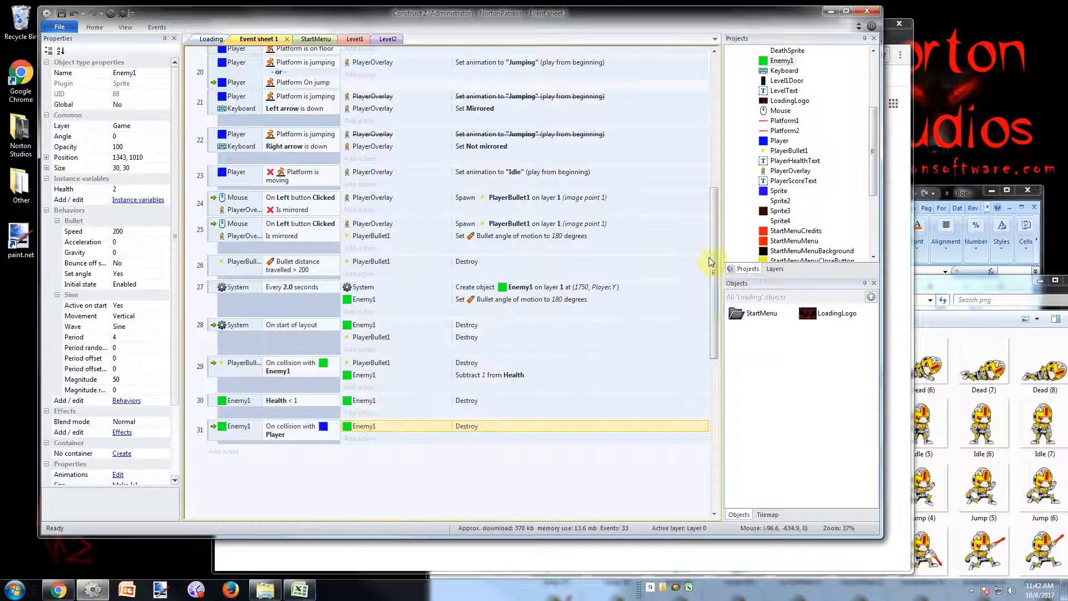
left_click_drag(712, 264, 721, 112)
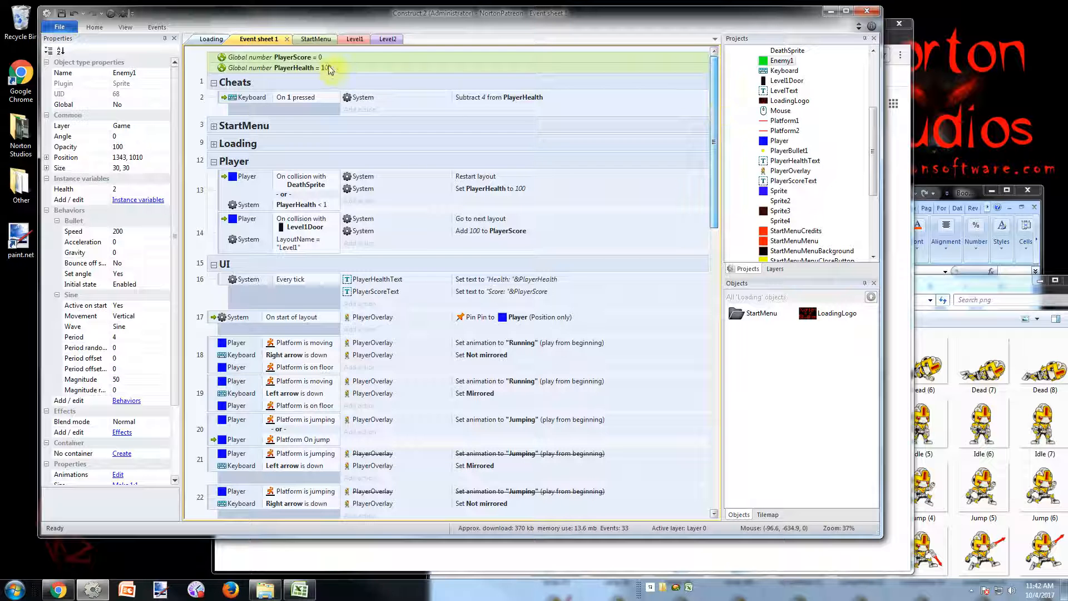
left_click_drag(718, 155, 733, 317)
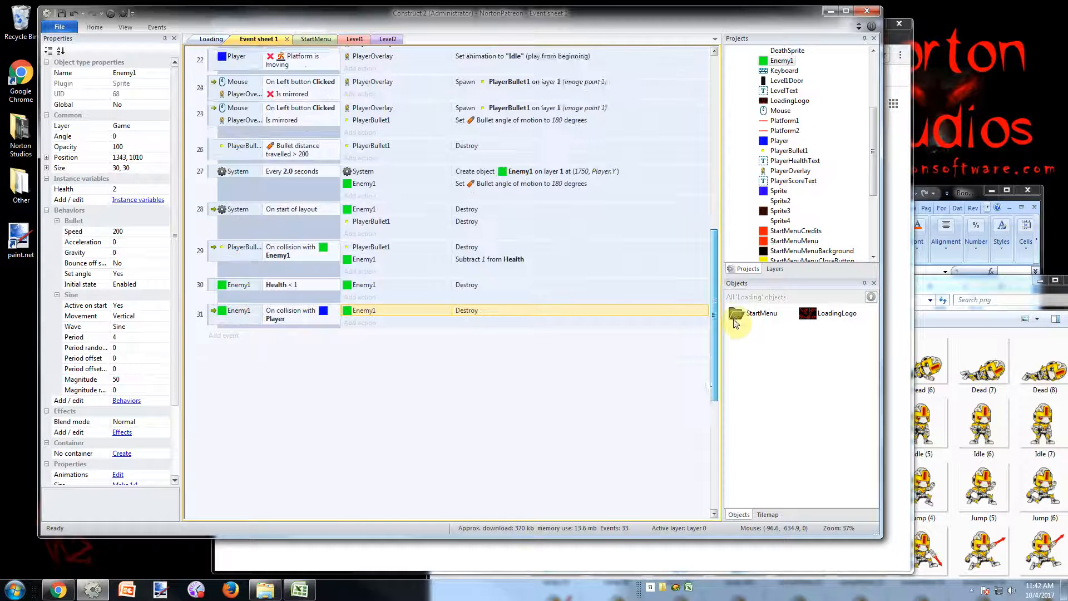
- Add a System action to the Enemy1–Player collision event that subtracts 5 from the PlayerHealth variable
left_click(367, 372)
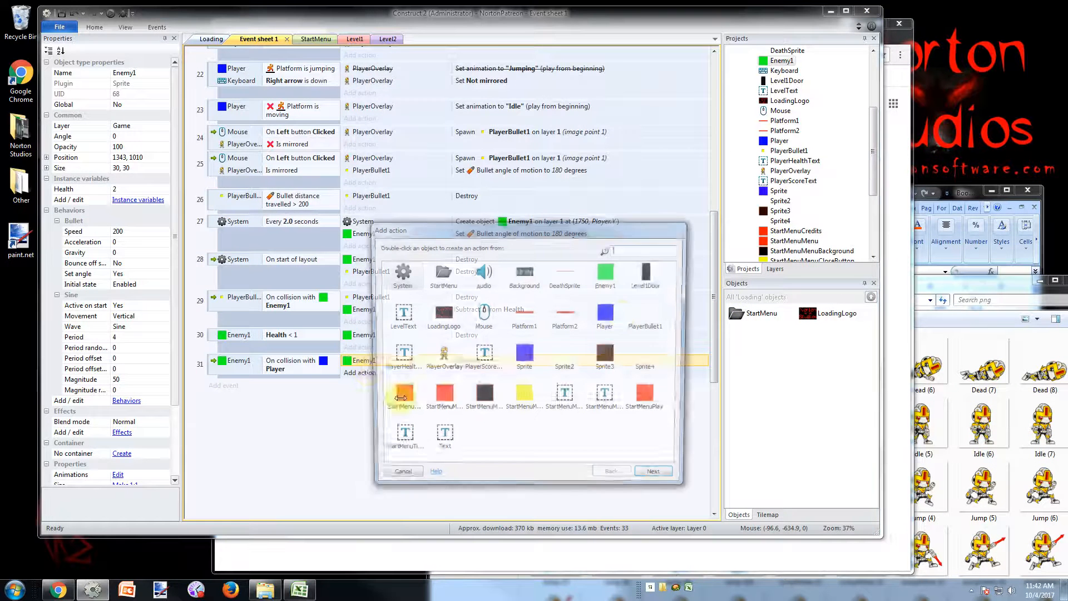
double_click(615, 361)
left_click_drag(672, 315, 673, 365)
left_click(604, 481)
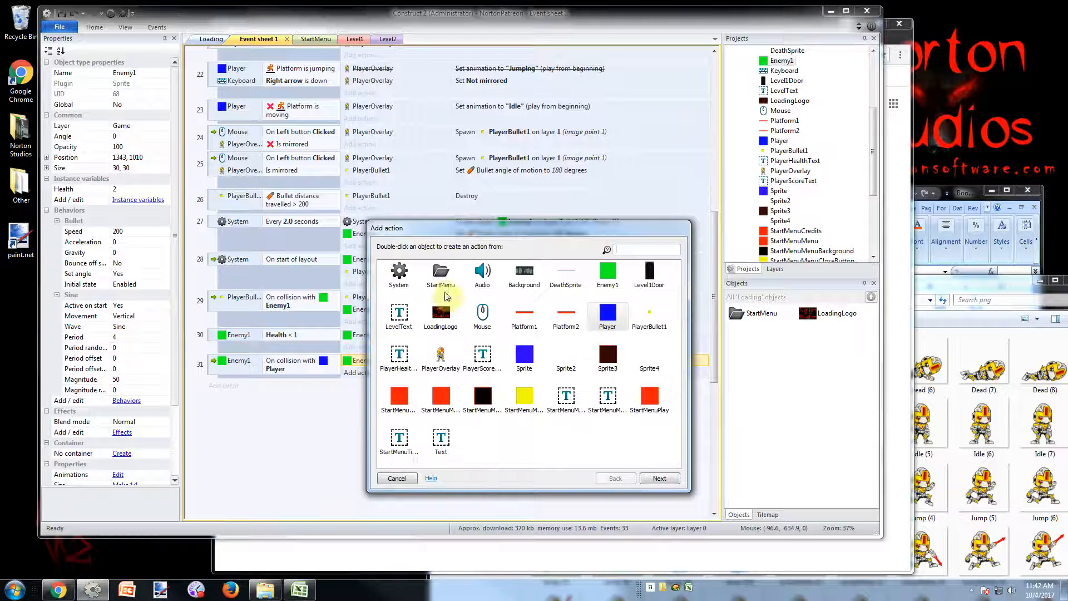
double_click(398, 275)
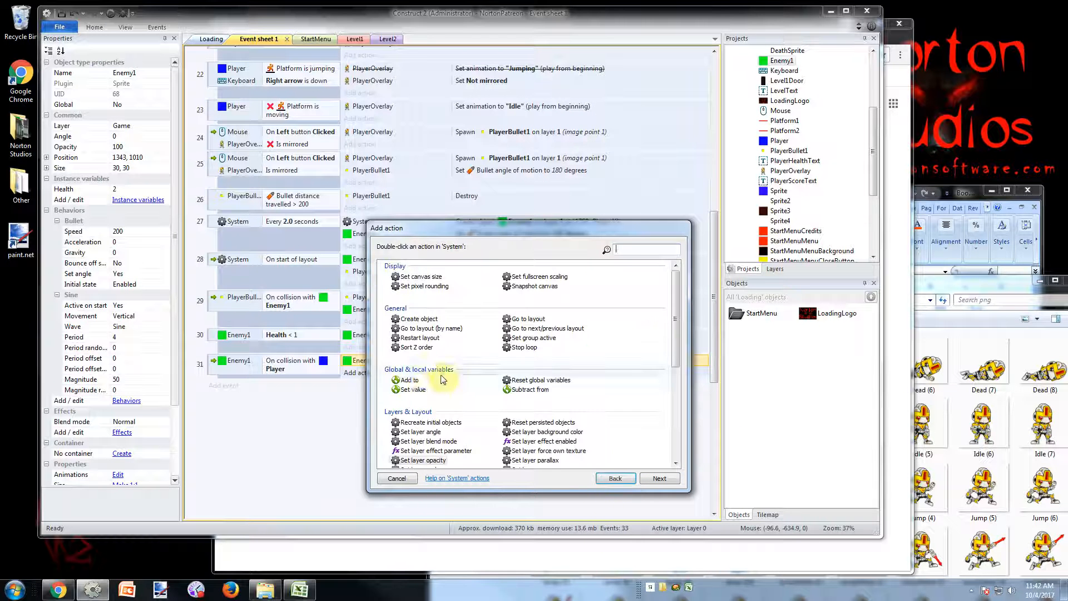
double_click(507, 389)
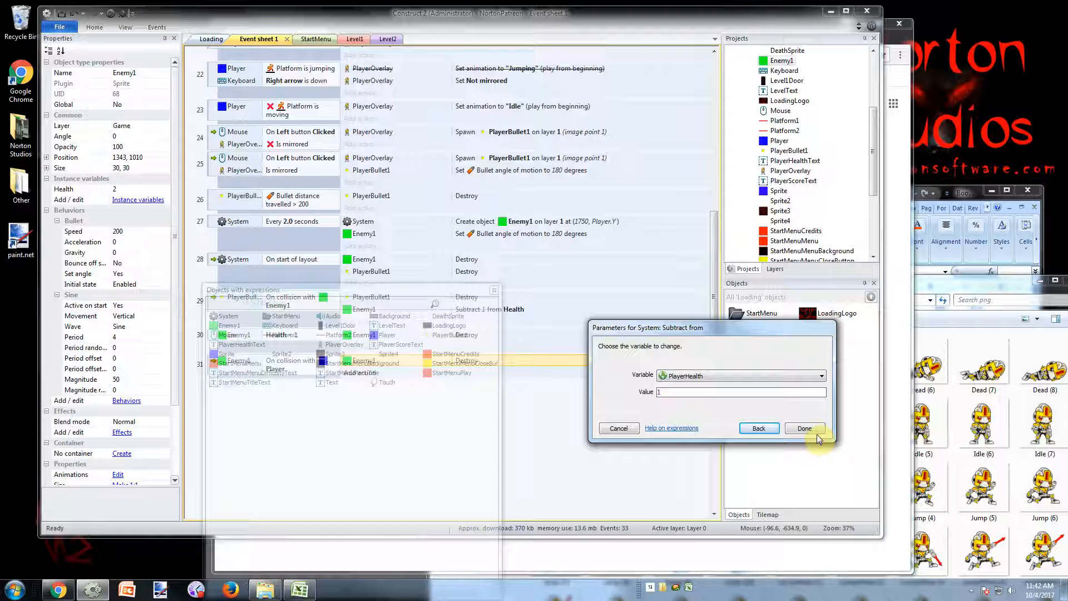
left_click(717, 392)
type("5")
key("Return")
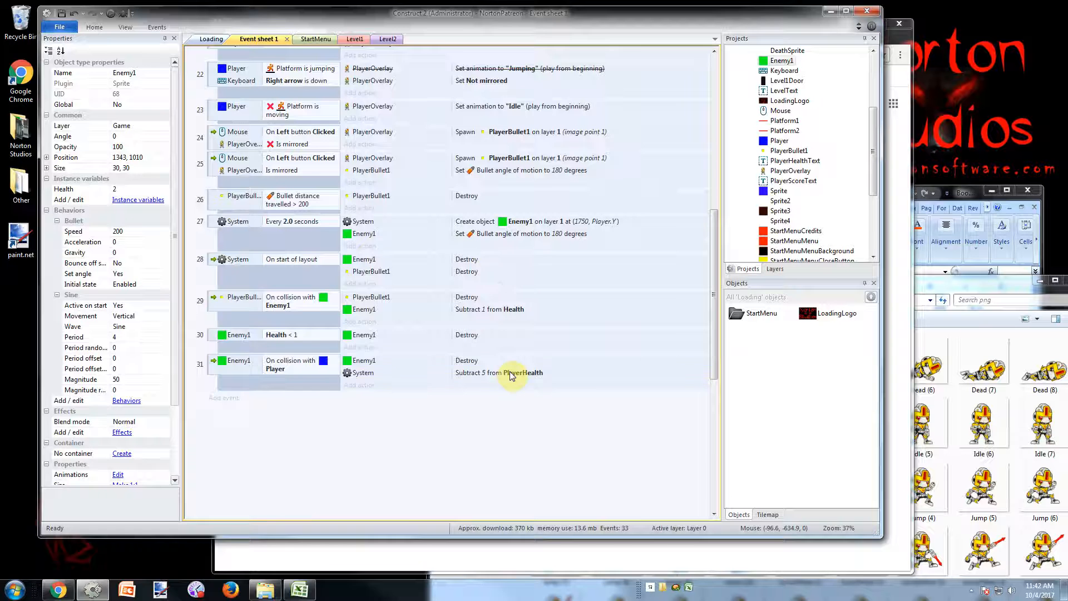
- Set the amount subtracted from PlayerHealth in the collision event to 10
double_click(512, 372)
left_click(675, 391)
type("10")
left_click(805, 428)
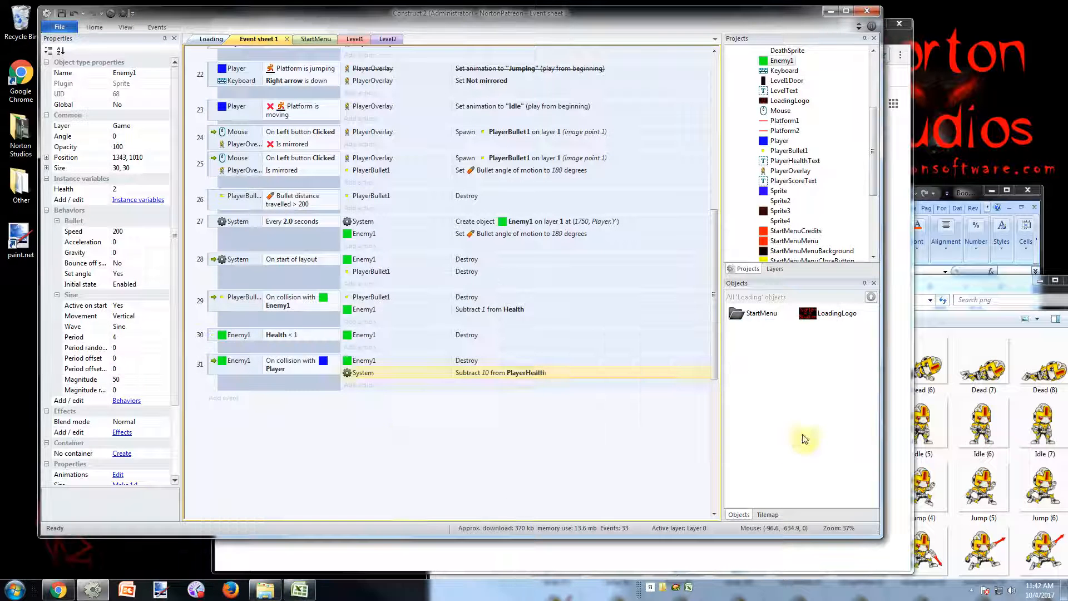
- Run the Level1 layout, playtest enemy collisions with the player through to Level2, and close the preview
left_click(350, 39)
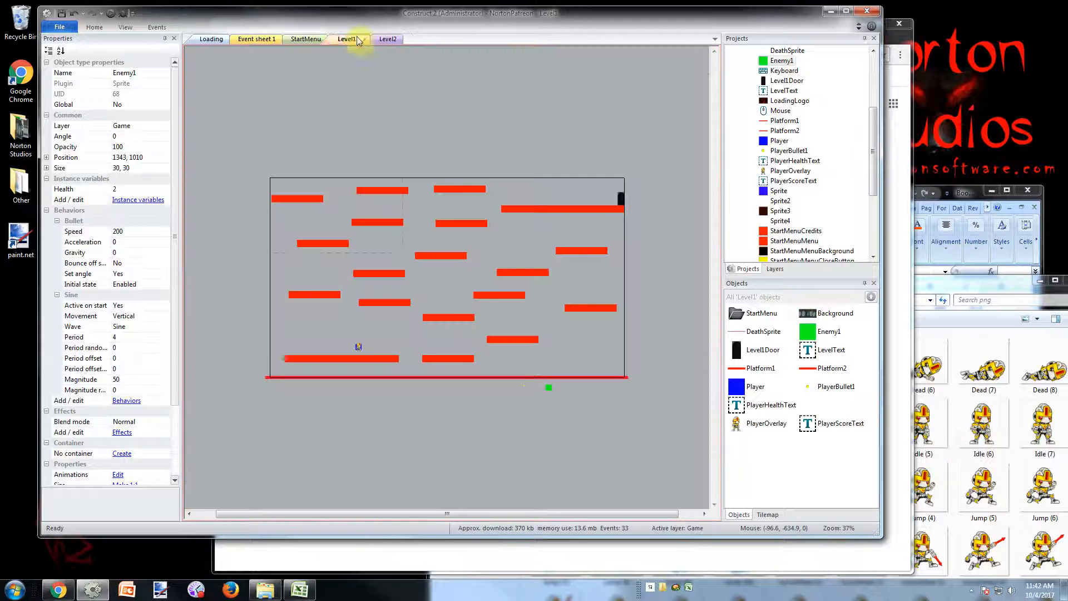
left_click(114, 14)
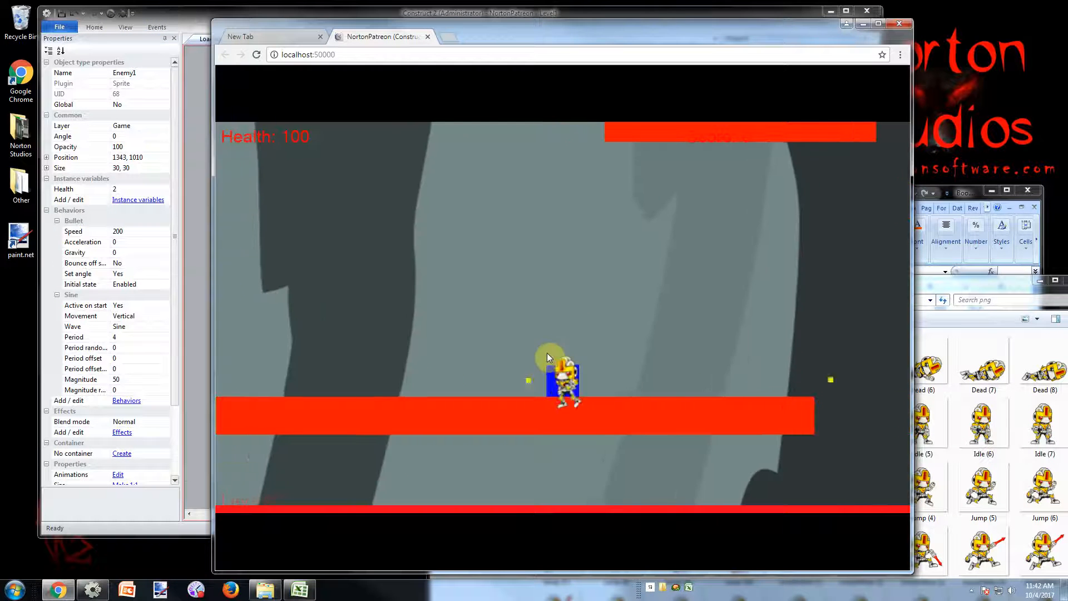
key("Right")
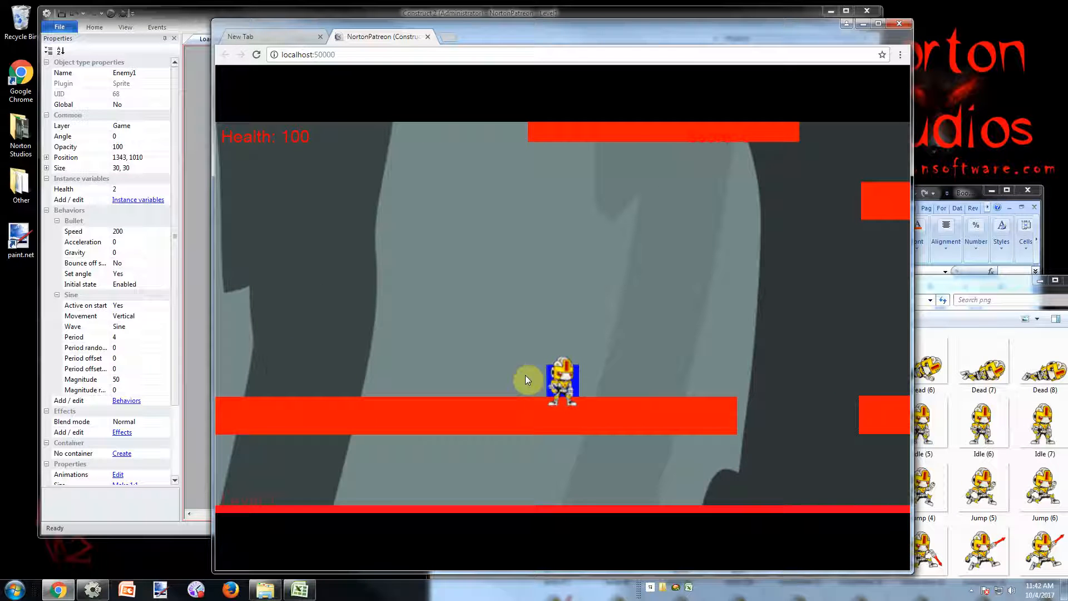
key("Right")
key("Left")
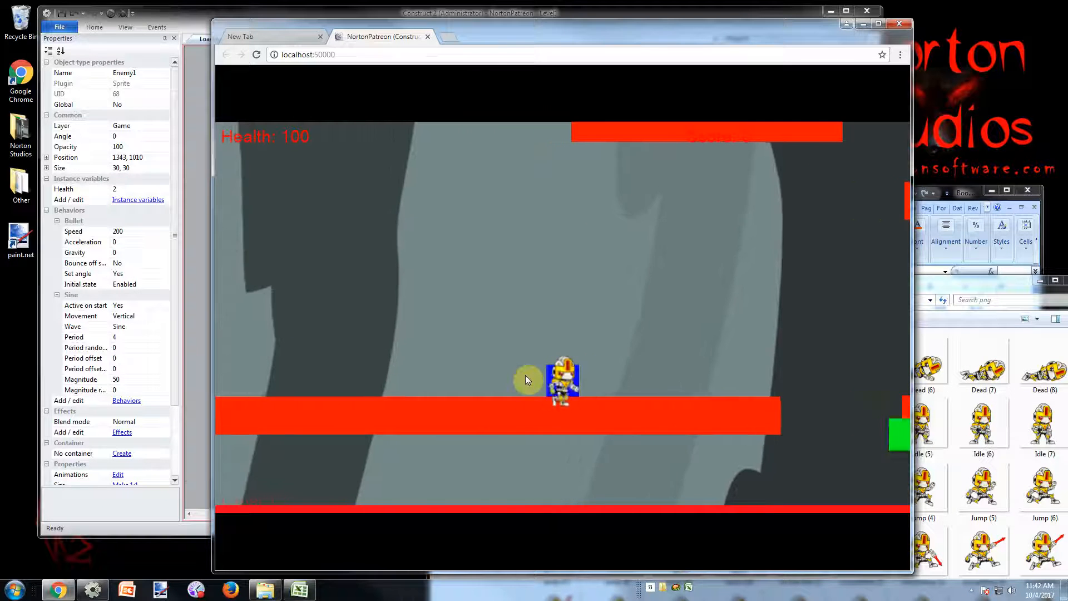
key("Right")
key("Left")
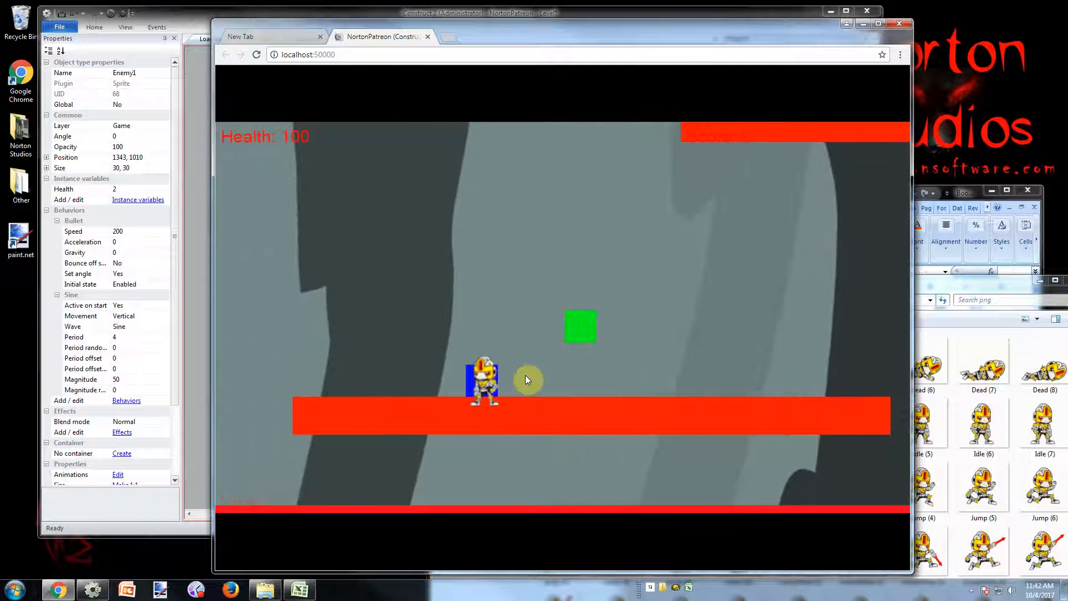
key("Right")
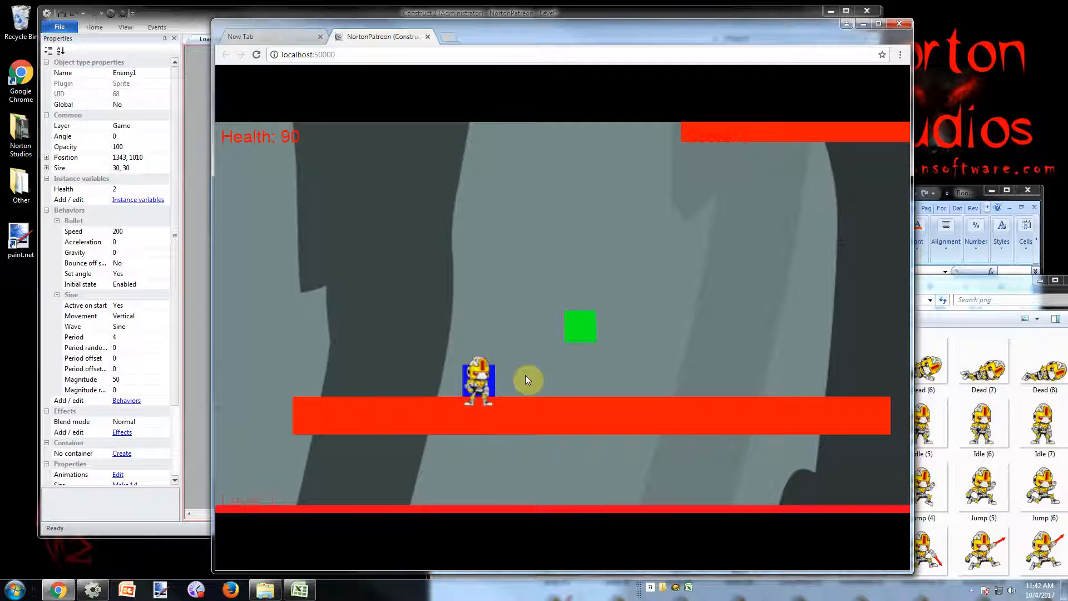
key("Left")
key("Right")
key("Left")
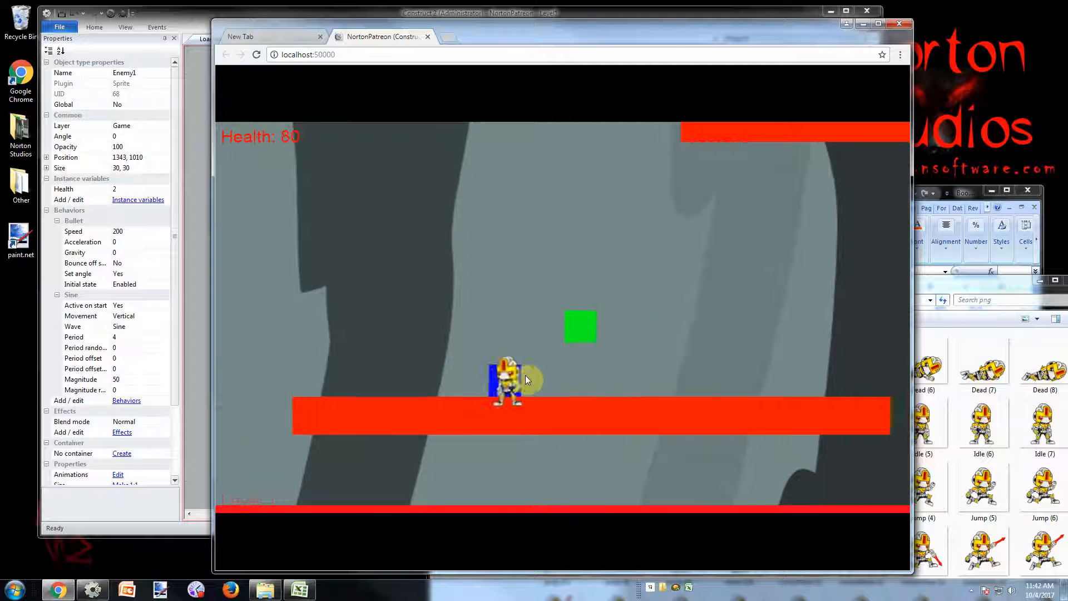
key("Left")
key("Right")
key("Left")
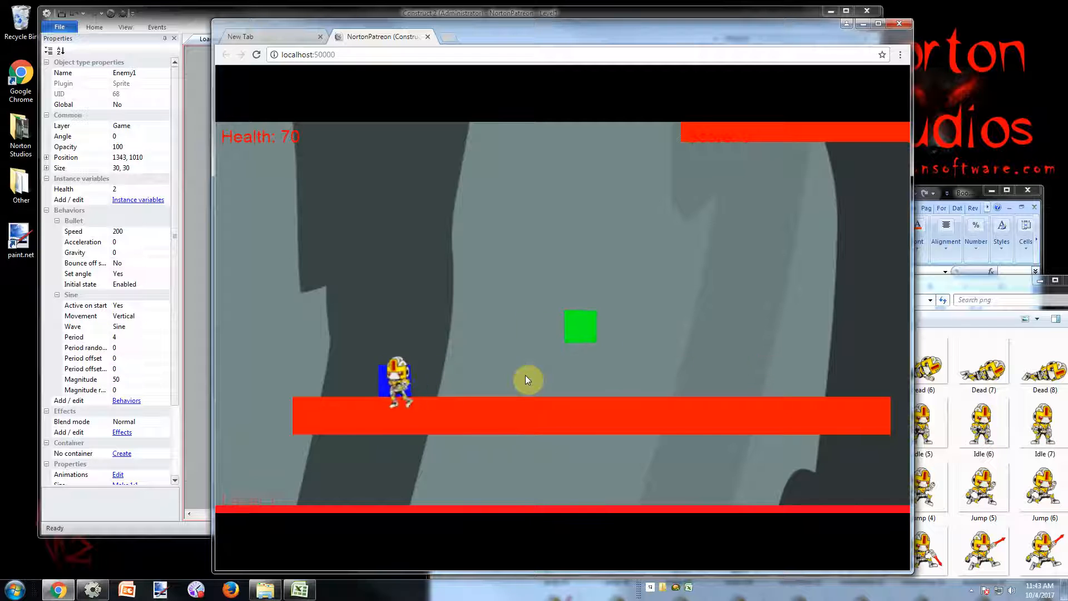
key("Right")
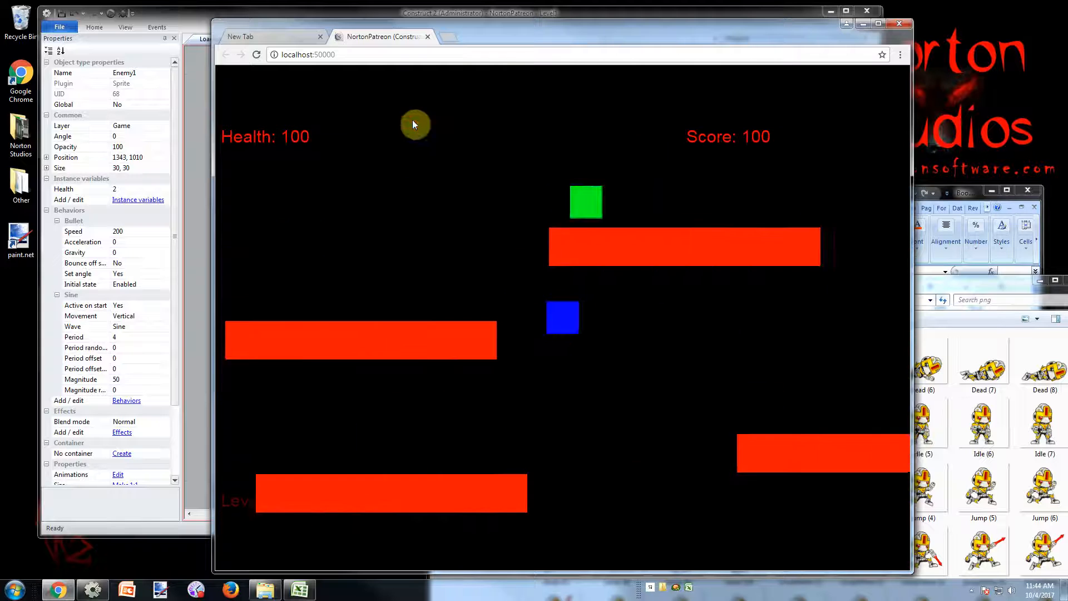
left_click(427, 38)
left_click(407, 9)
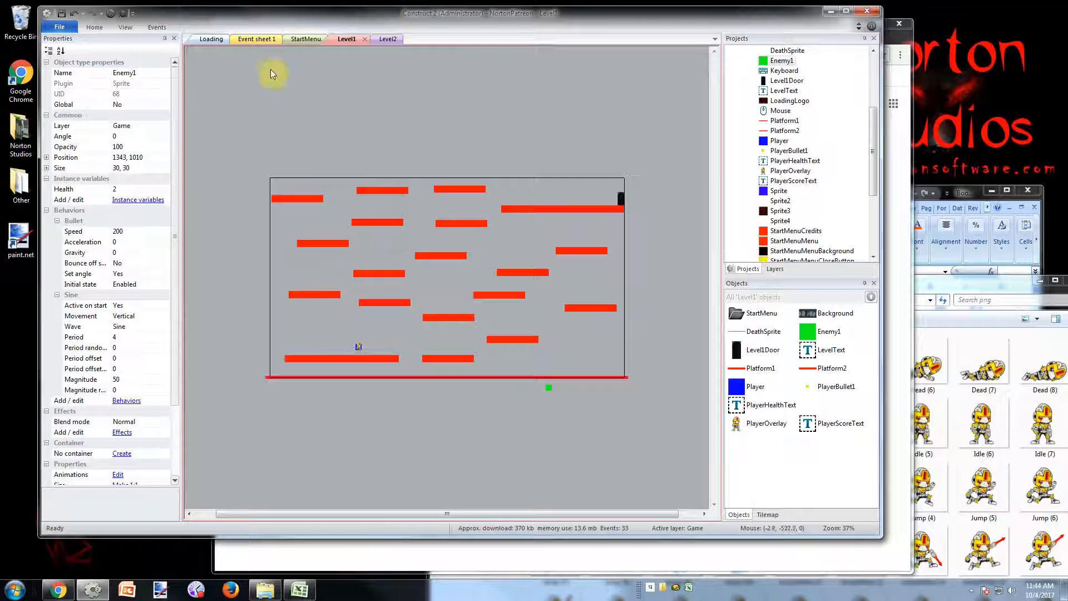
- Compare the Level1 and Level2 layouts and review the Player and UI events in the event sheet
left_click(388, 39)
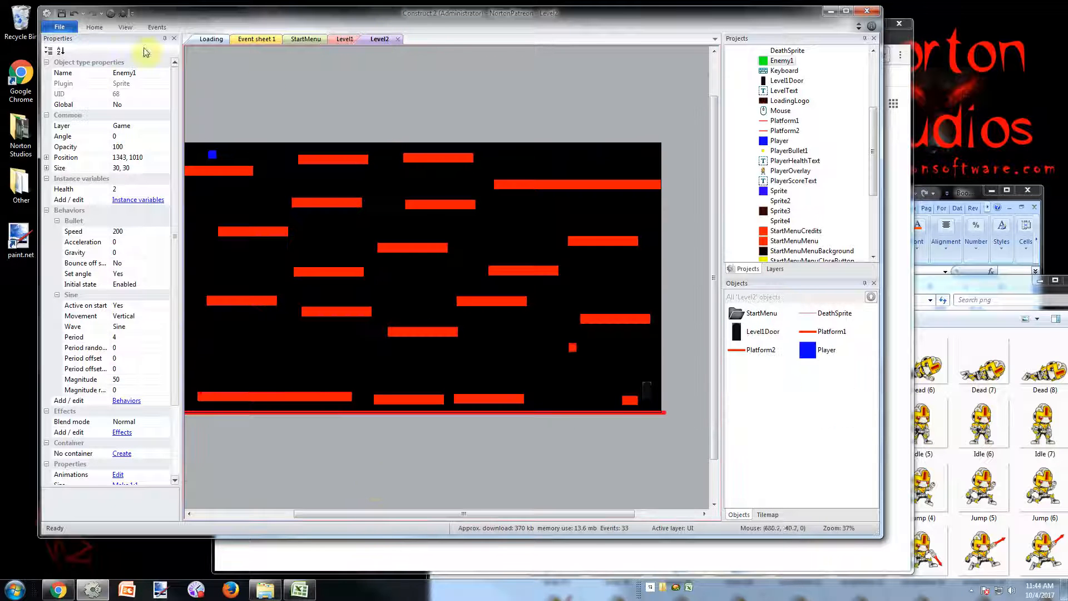
left_click(445, 466)
scroll(389, 455, "down", 3, "ctrl")
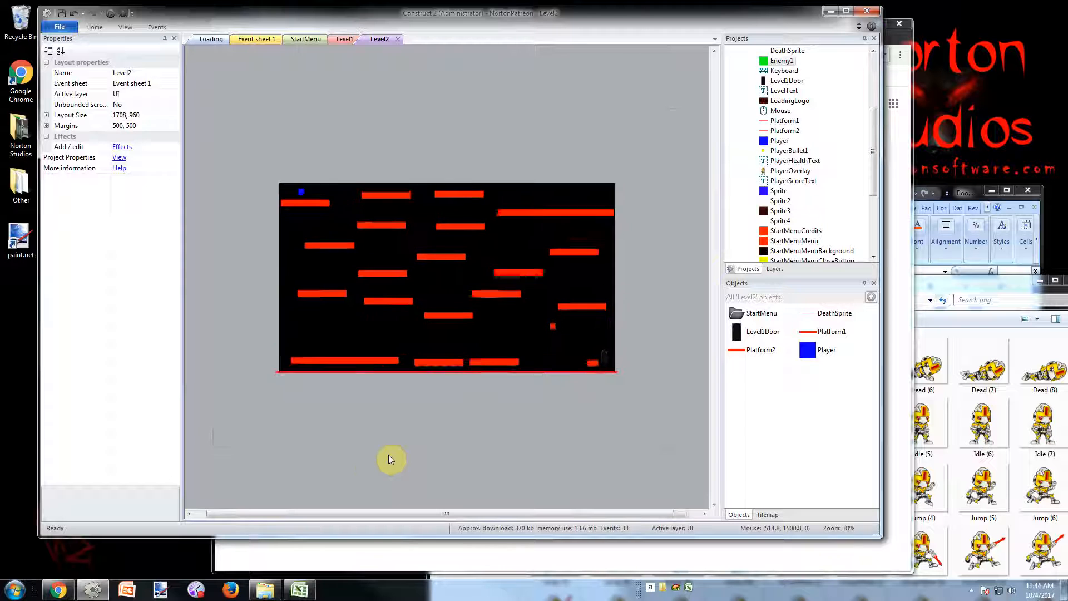
left_click(343, 39)
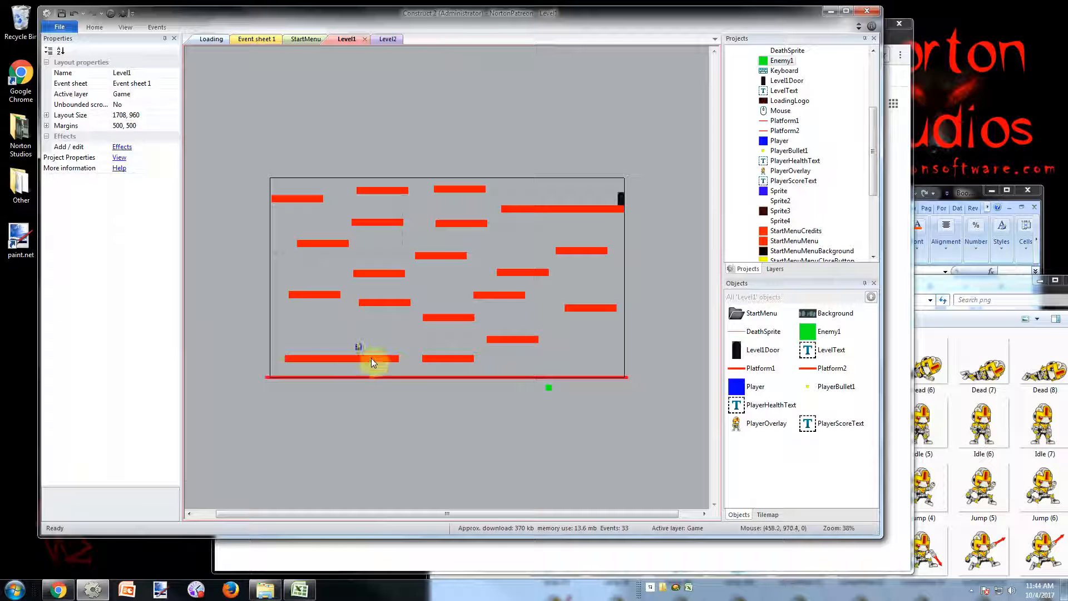
left_click(389, 41)
left_click(262, 40)
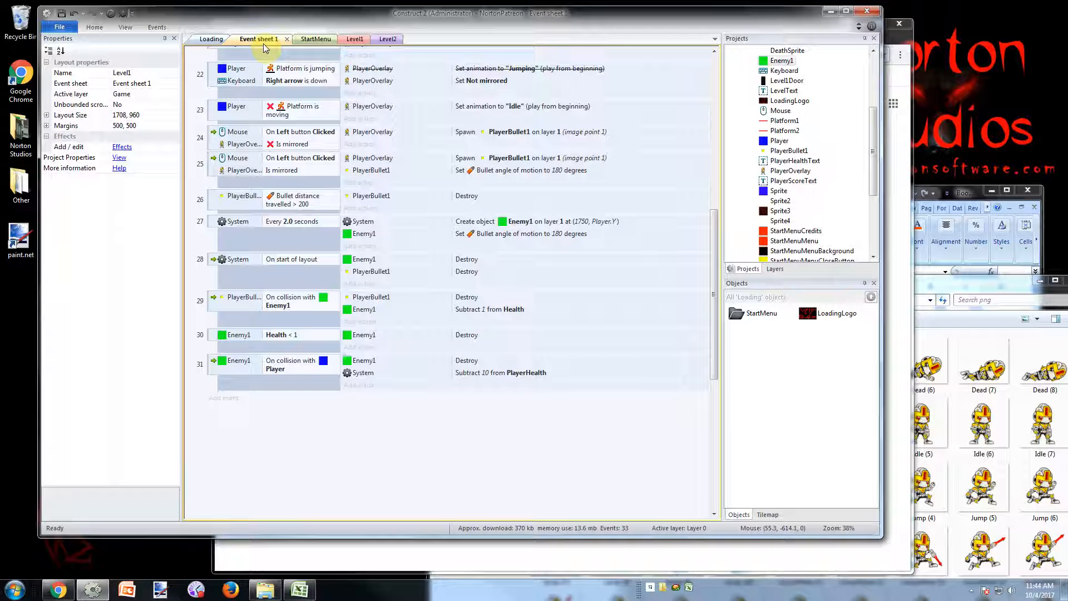
left_click_drag(713, 336, 406, 53)
left_click(388, 39)
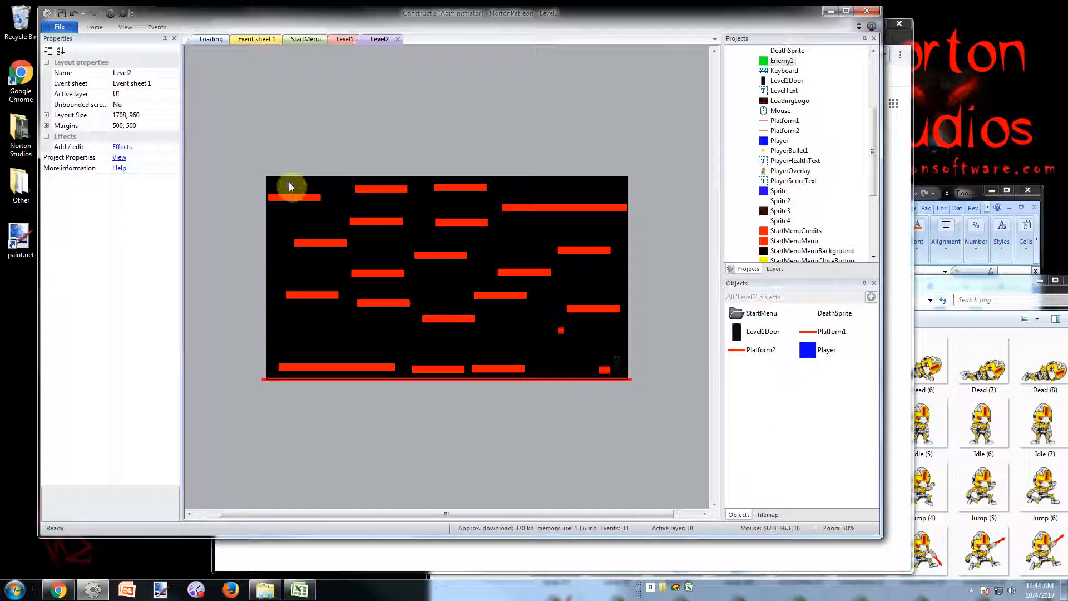
left_click(262, 39)
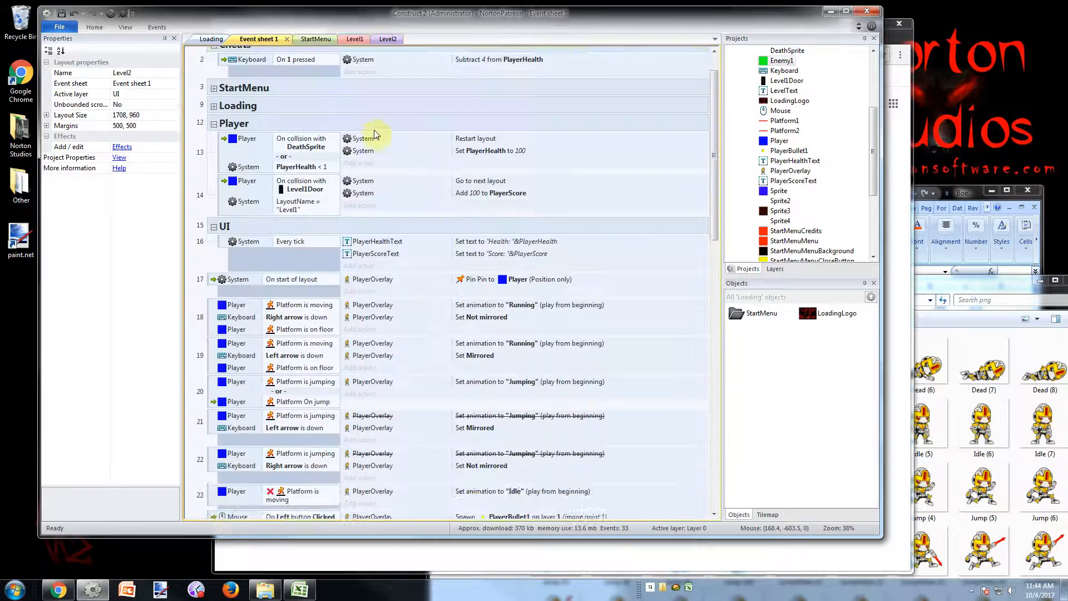
- Search the event sheet for "level2" and for "level 2"
left_click(157, 27)
left_click(429, 40)
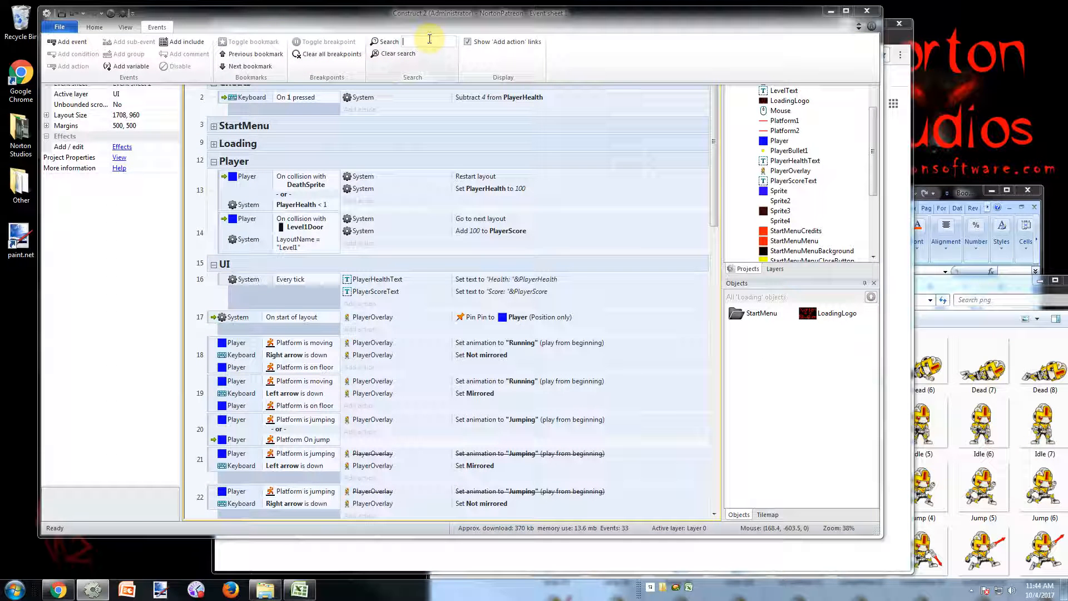
type("level")
key("Return")
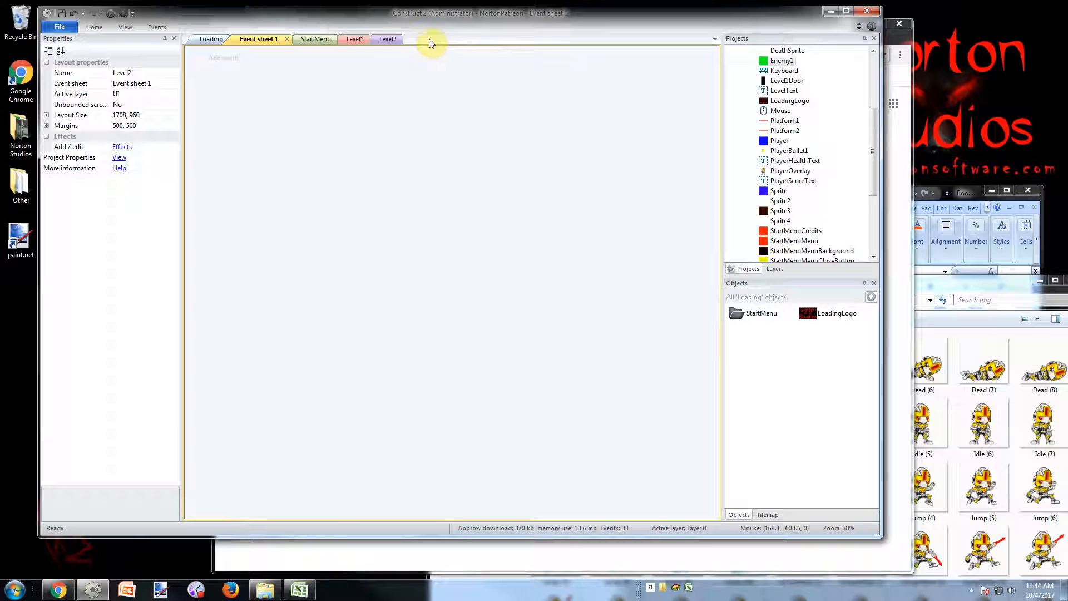
left_click(158, 26)
left_click(429, 41)
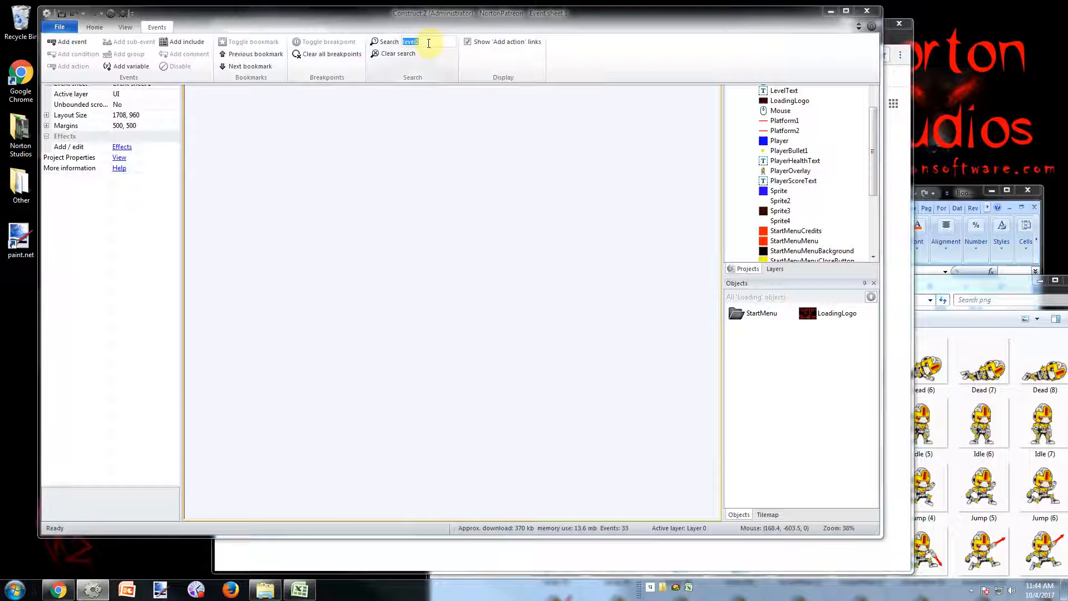
key("Return")
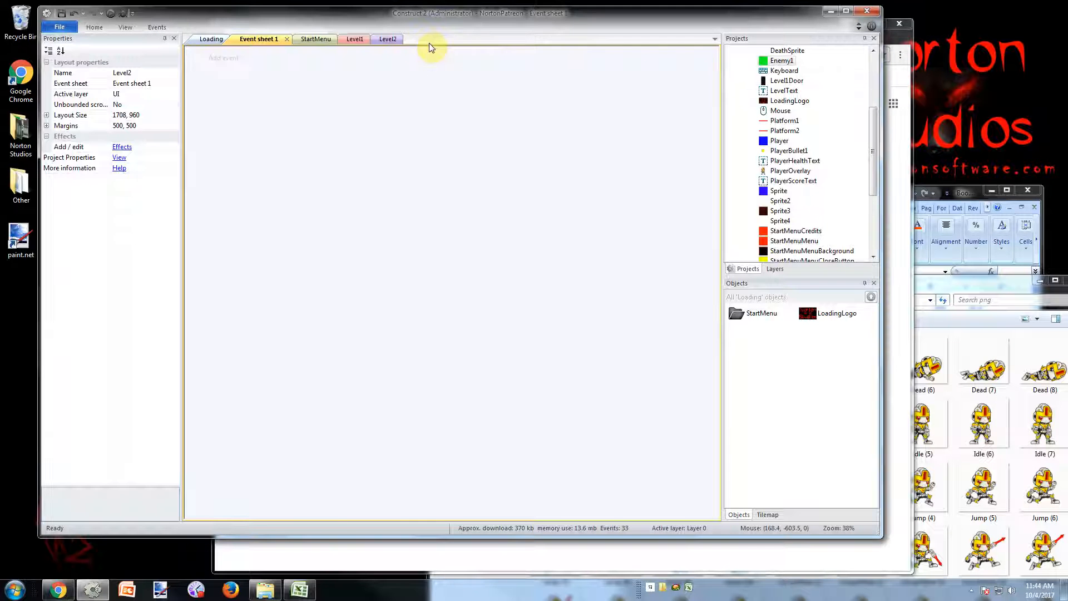
left_click(210, 39)
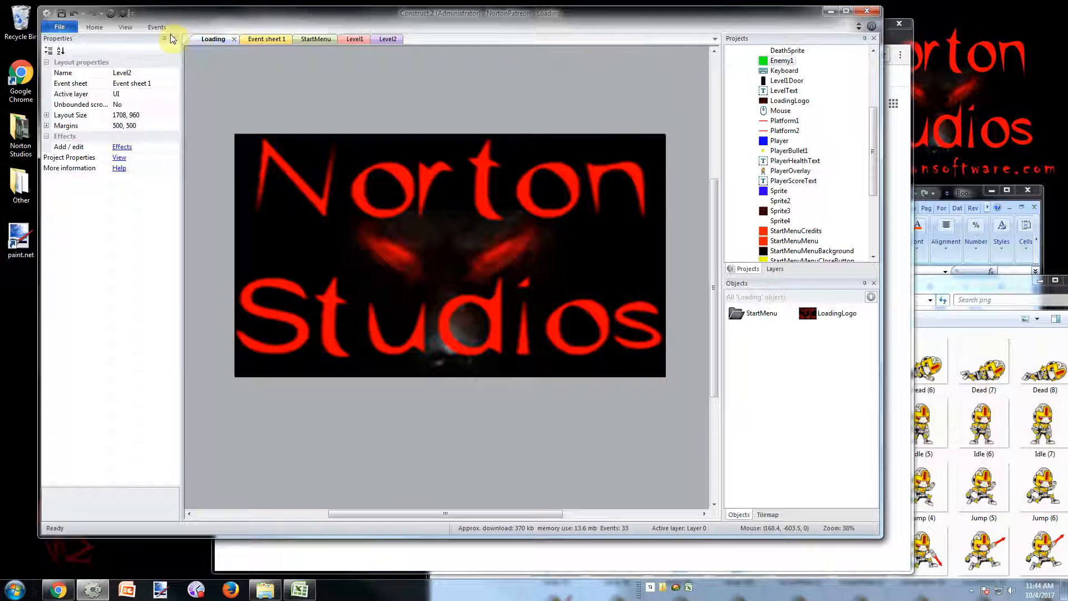
left_click(355, 39)
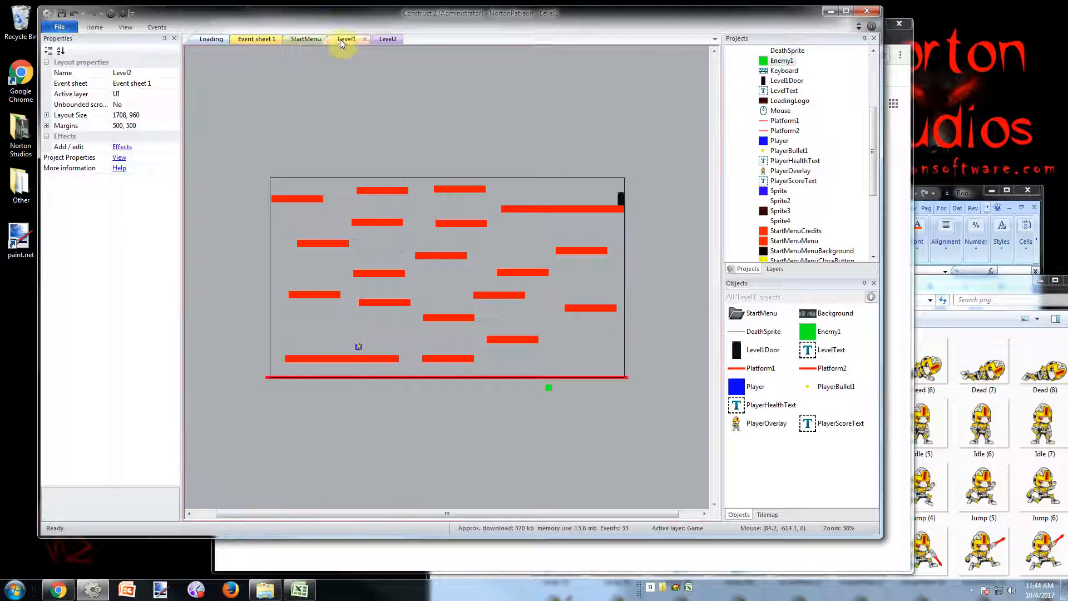
left_click(295, 40)
left_click(211, 40)
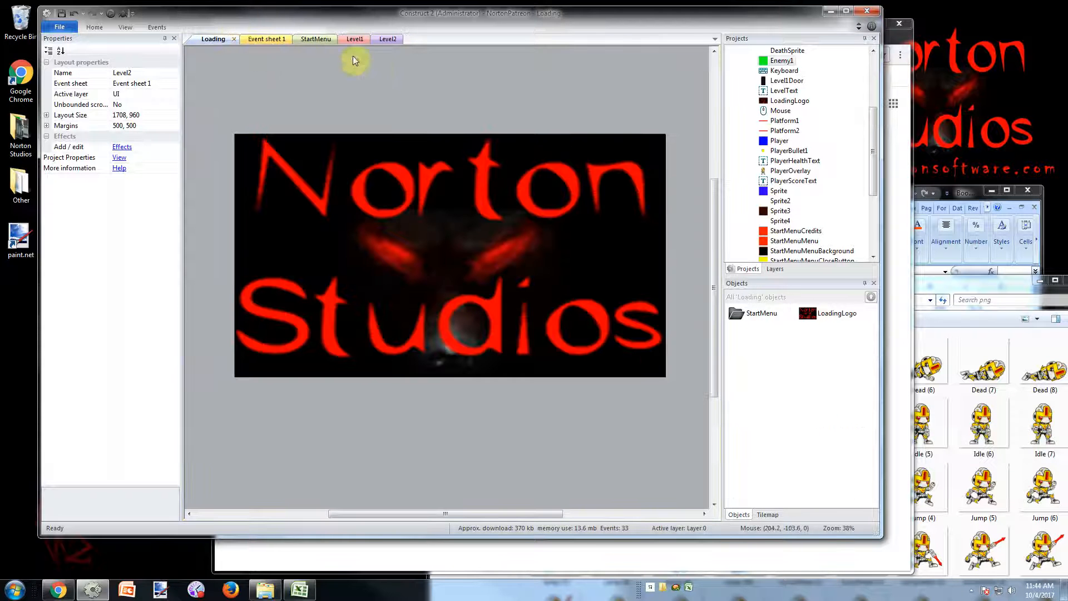
left_click(157, 27)
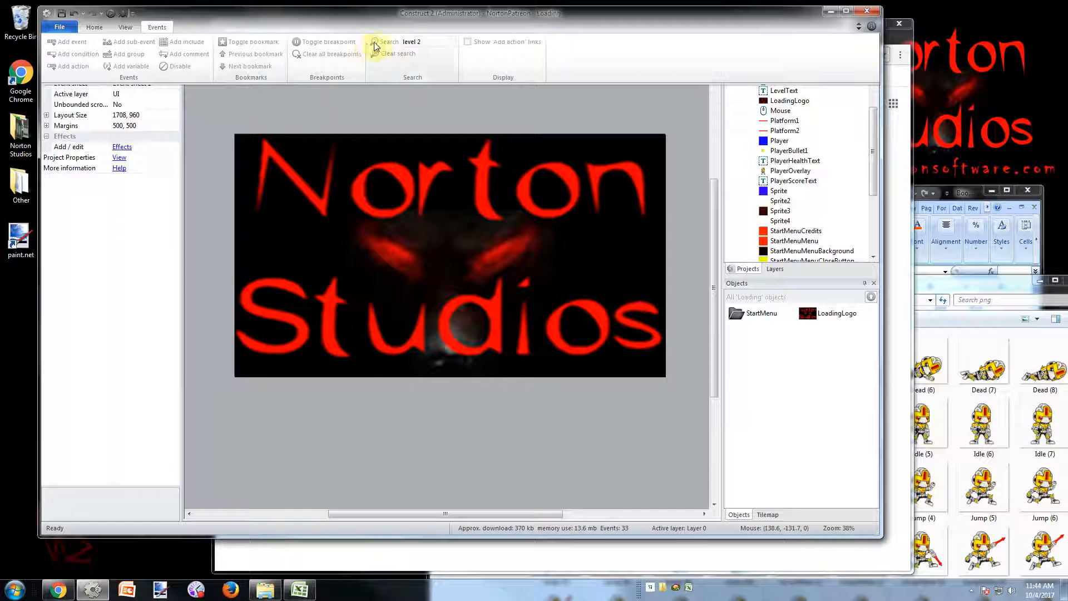
left_click(59, 26)
left_click(316, 29)
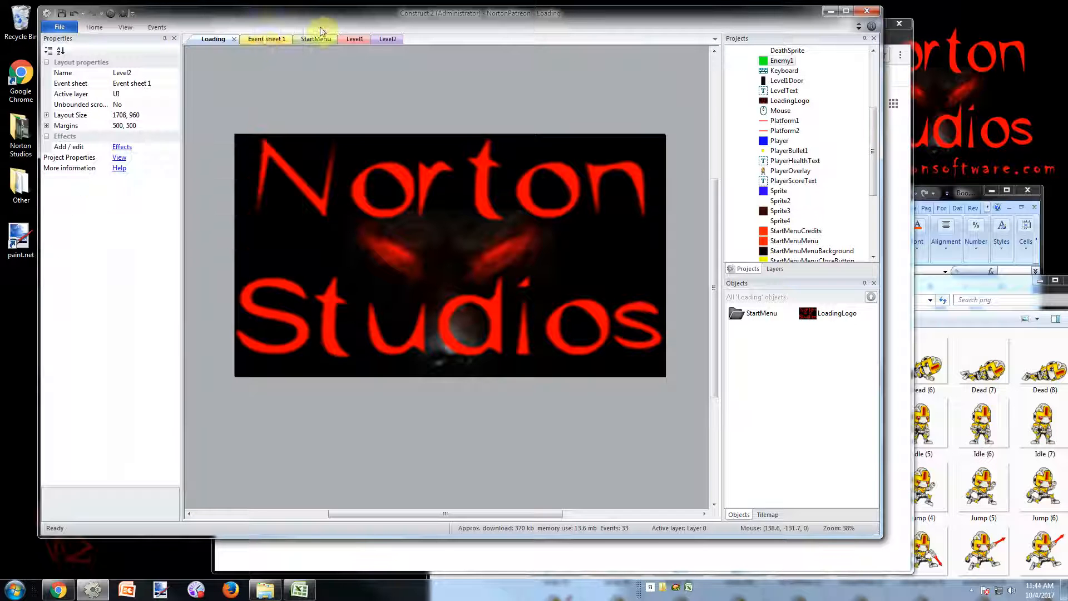
- Clear the search filter on Event sheet 1
left_click(267, 39)
left_click(157, 27)
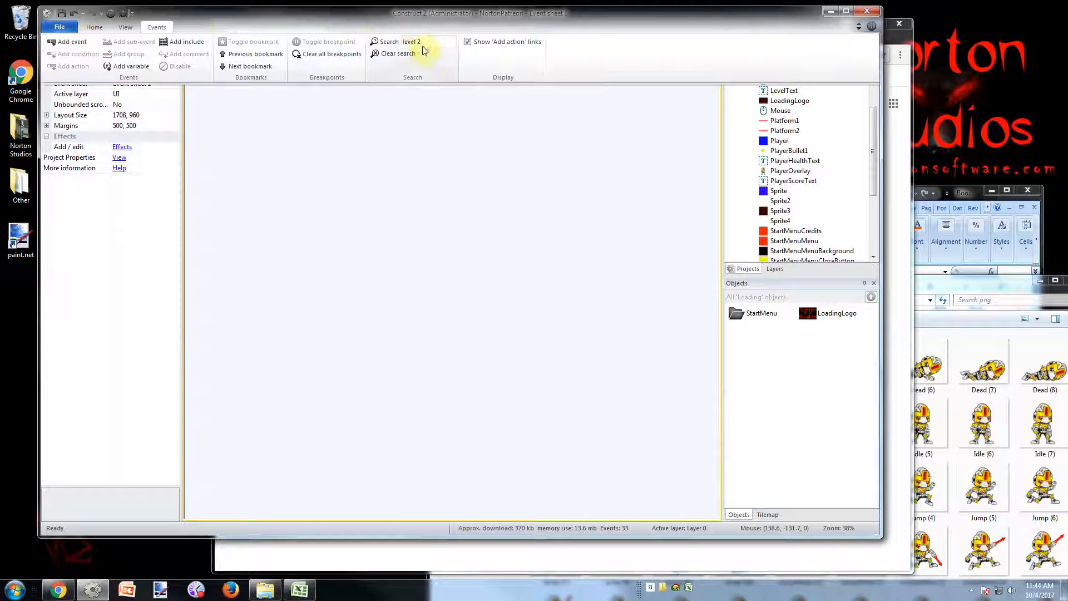
left_click(398, 54)
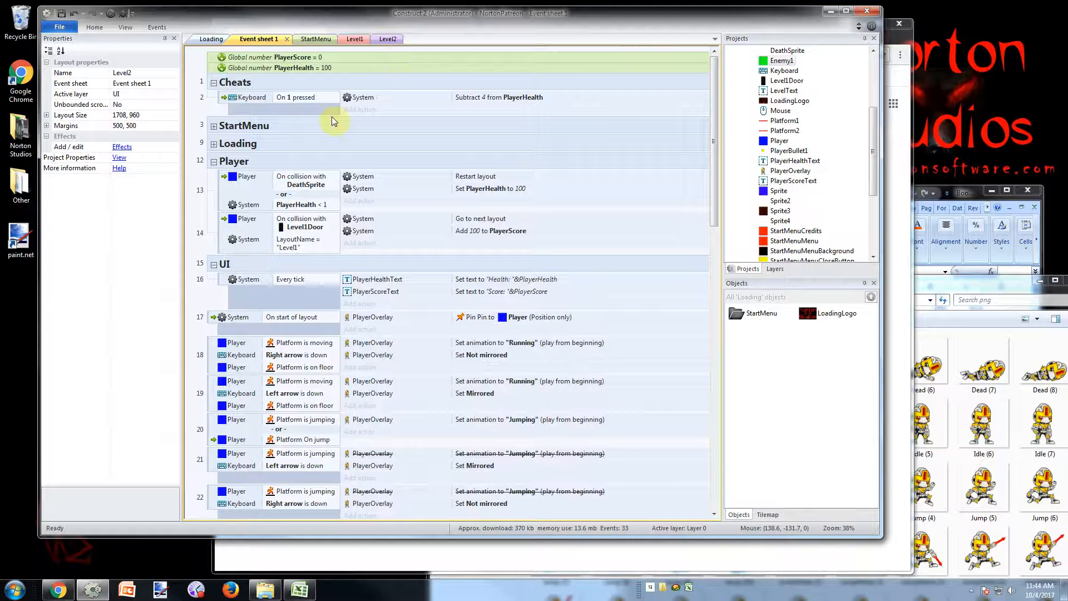
- Copy PlayerOverlay from the Level1 layout and try to place it over the Player in Level2
left_click(383, 40)
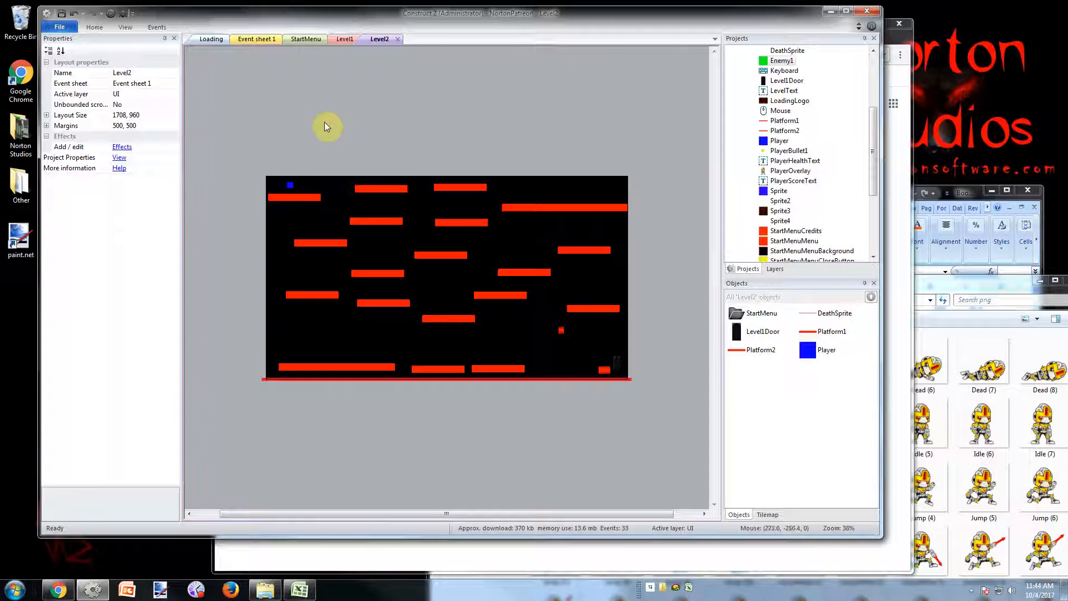
left_click(346, 39)
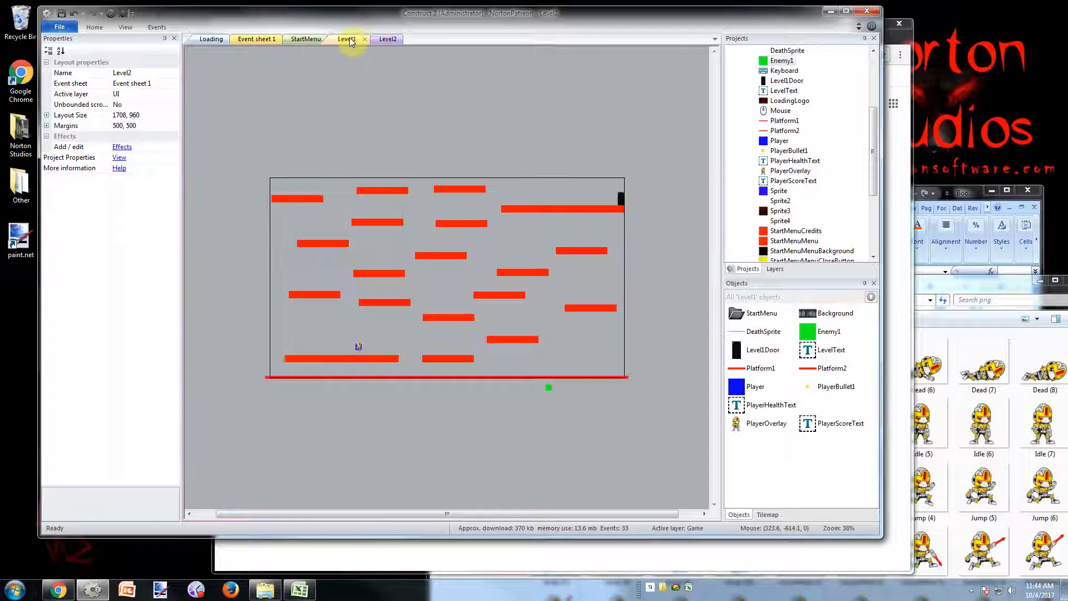
left_click(359, 345)
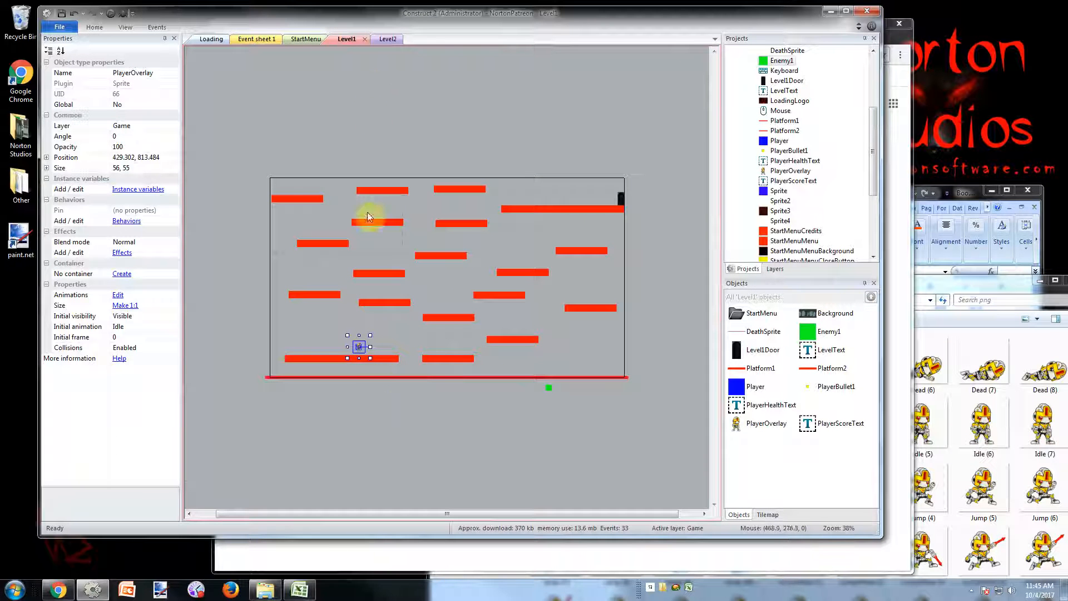
left_click(388, 38)
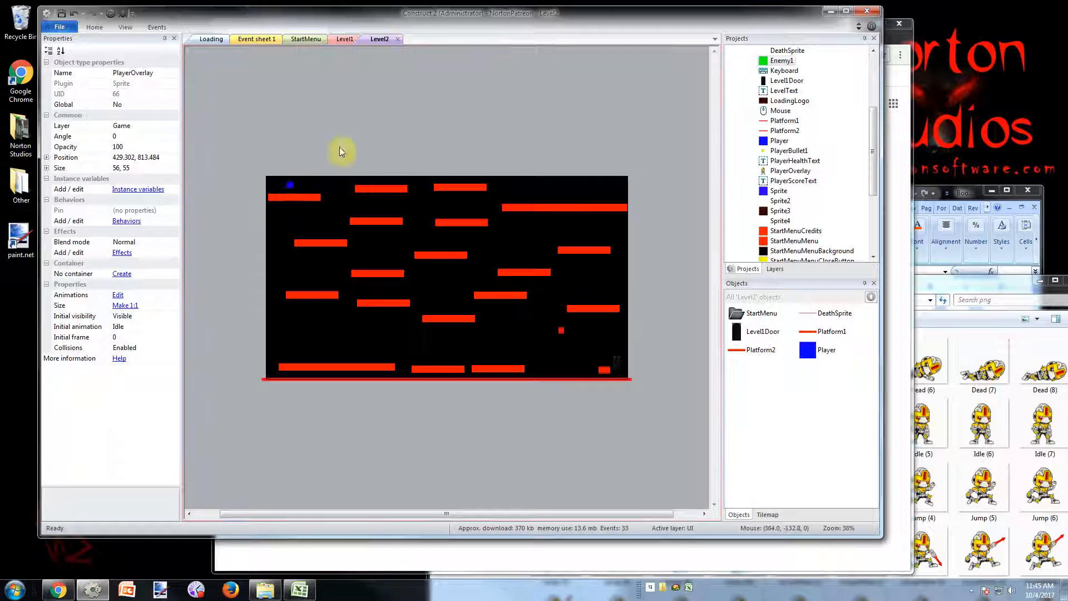
left_click(290, 186)
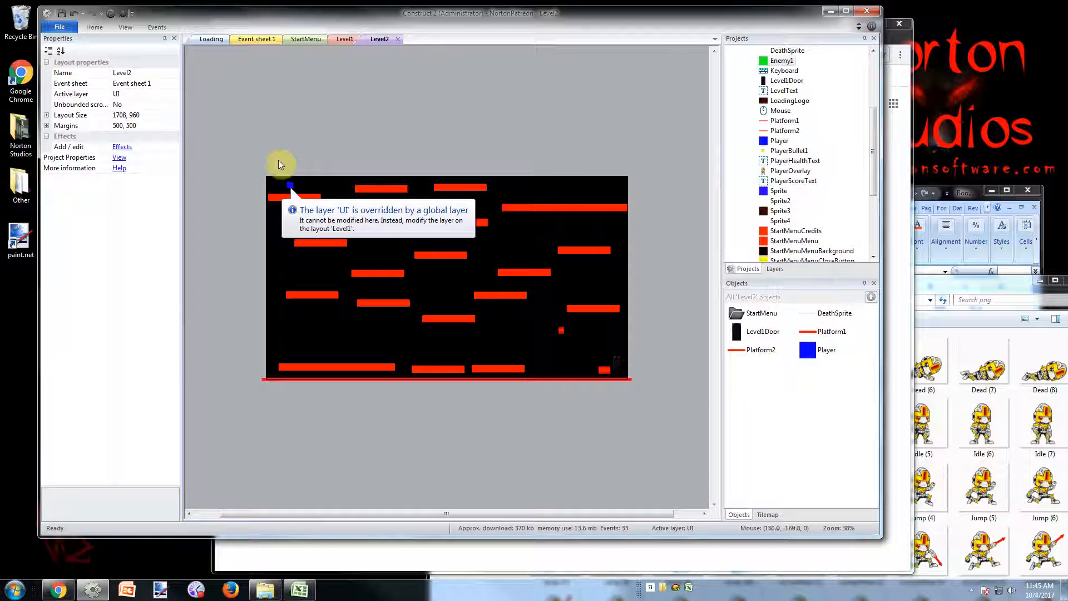
- Undo the last edit and make Game the active layer of Level2
left_click(776, 270)
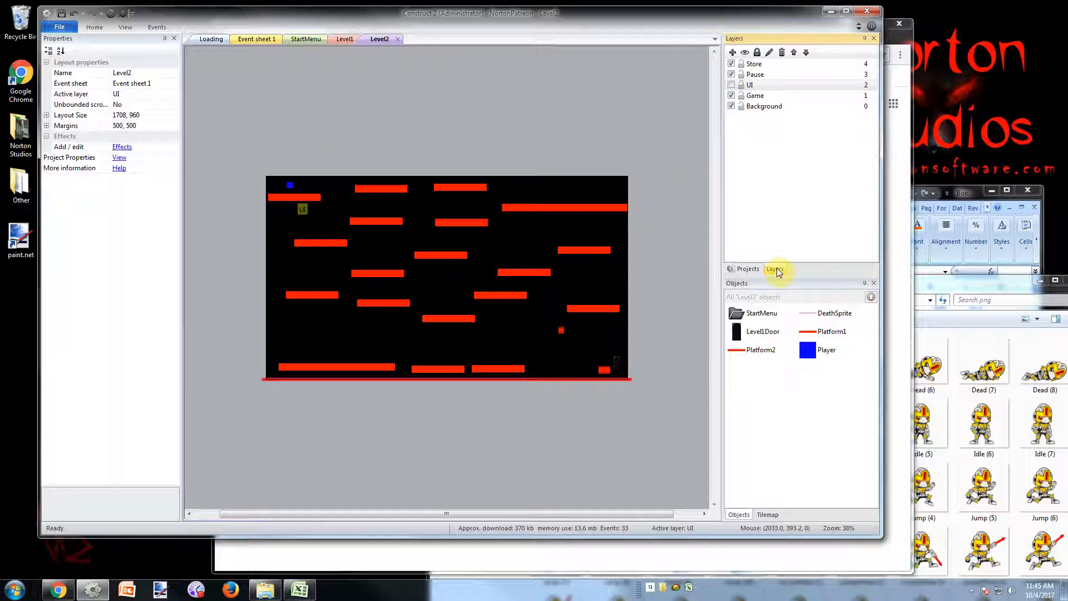
left_click(750, 87)
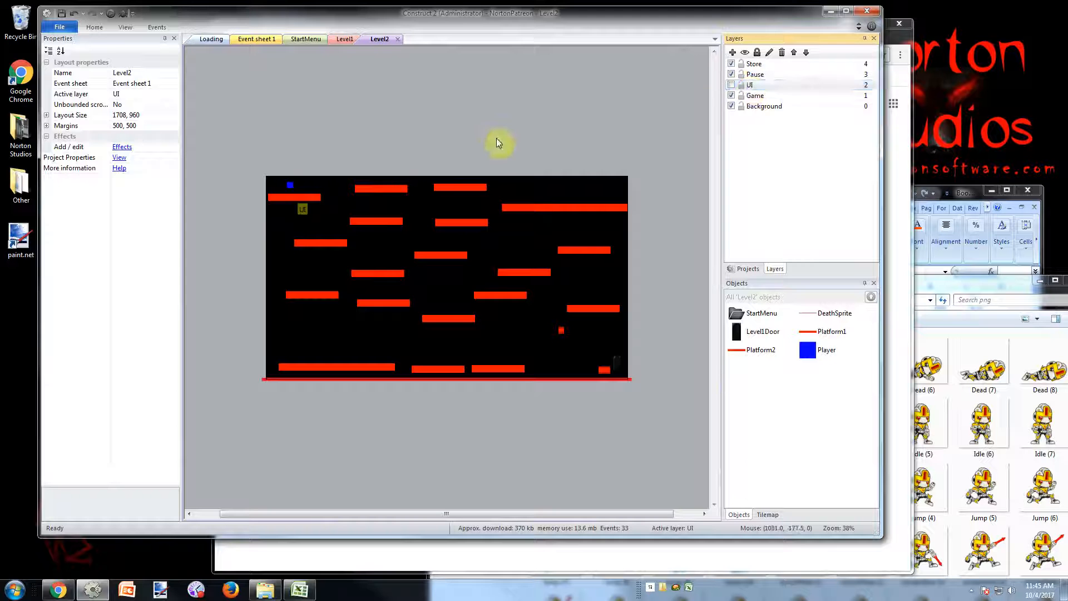
key("ctrl+z")
left_click(757, 96)
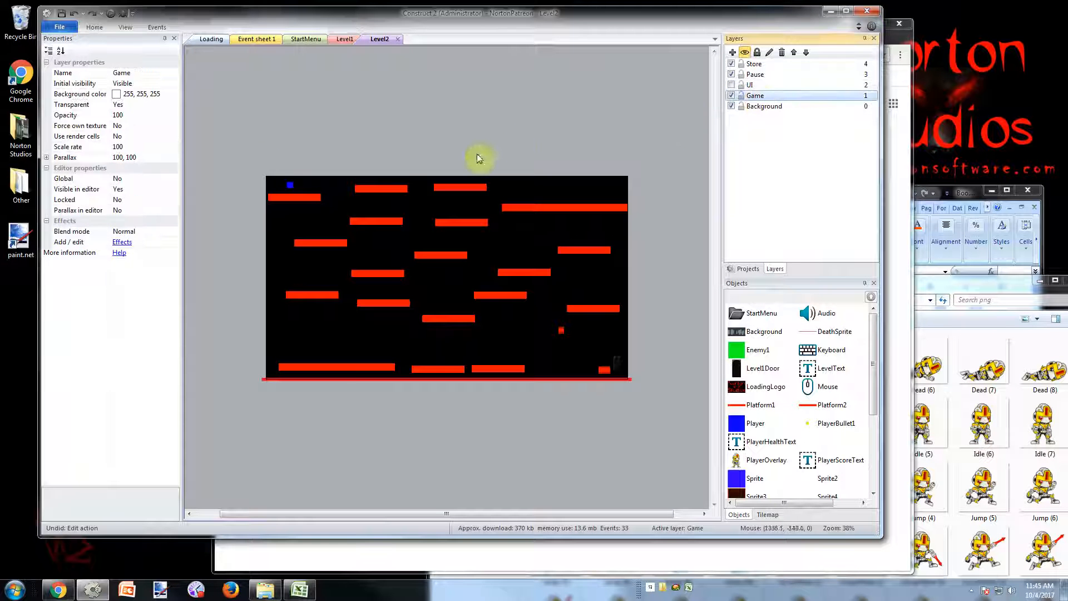
- Place a PlayerOverlay sprite on Level2's Game layer directly over the Player, at about 113, 40
left_click(280, 158)
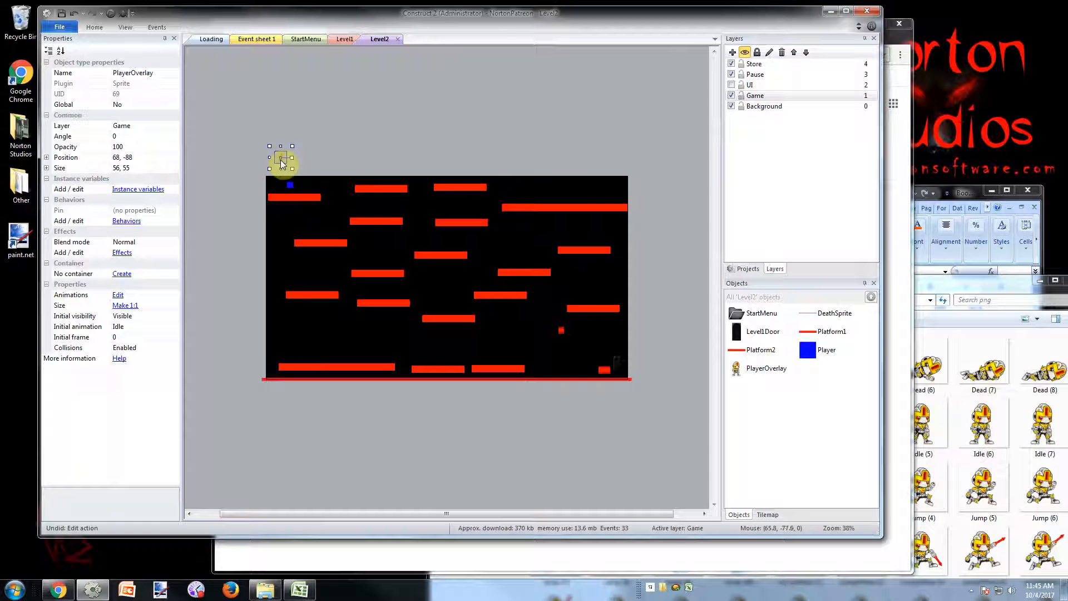
left_click_drag(280, 159, 289, 189)
scroll(460, 443, "up", 5, "ctrl")
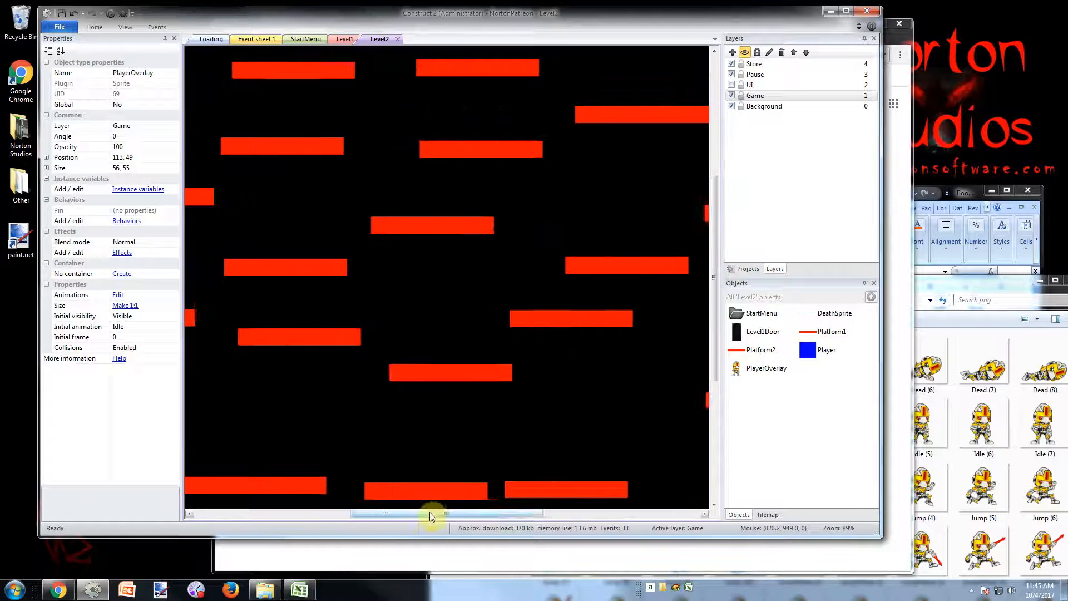
left_click_drag(431, 514, 344, 512)
scroll(244, 176, "up", 4)
left_click(263, 180)
left_click_drag(310, 230, 312, 221)
left_click(380, 116)
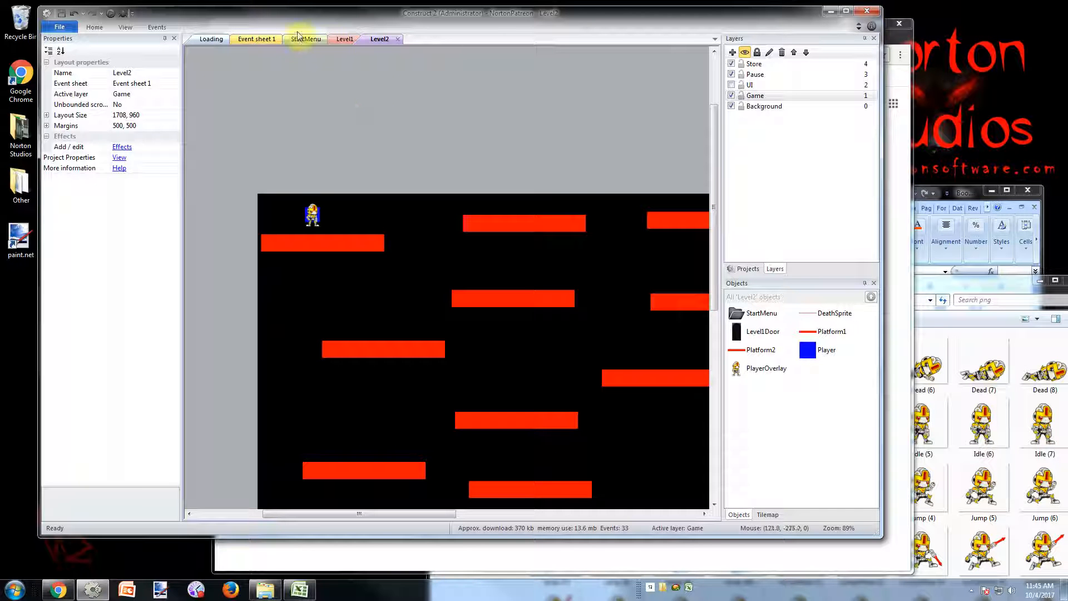
- Preview the game from Level1 and climb the platforms to the exit door that leads to Level2
left_click(349, 45)
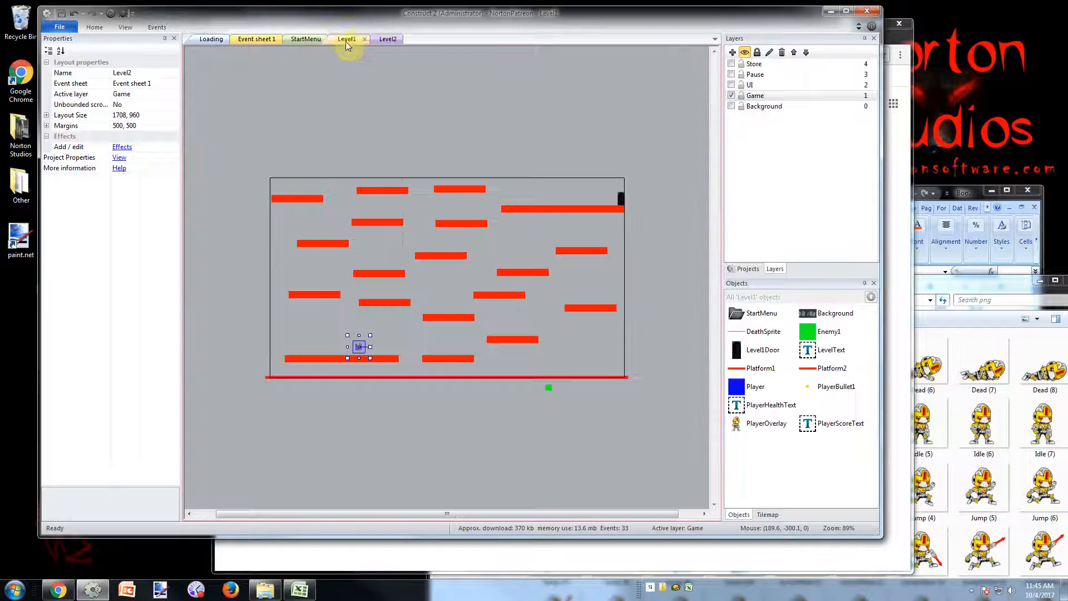
left_click(111, 13)
key("Right")
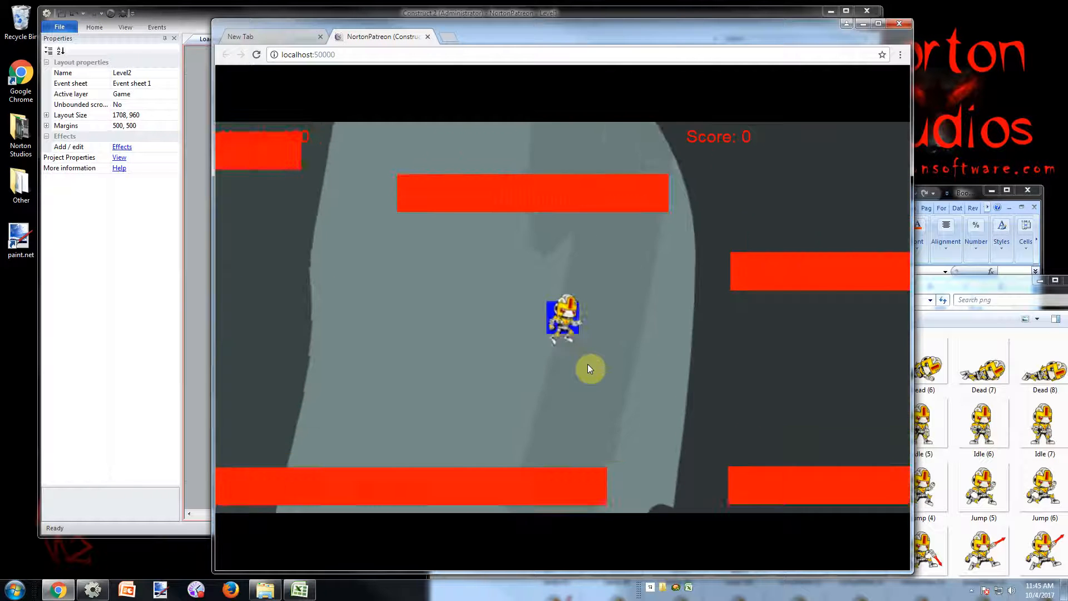
key("Right")
key("Up")
key("Left")
key("Up")
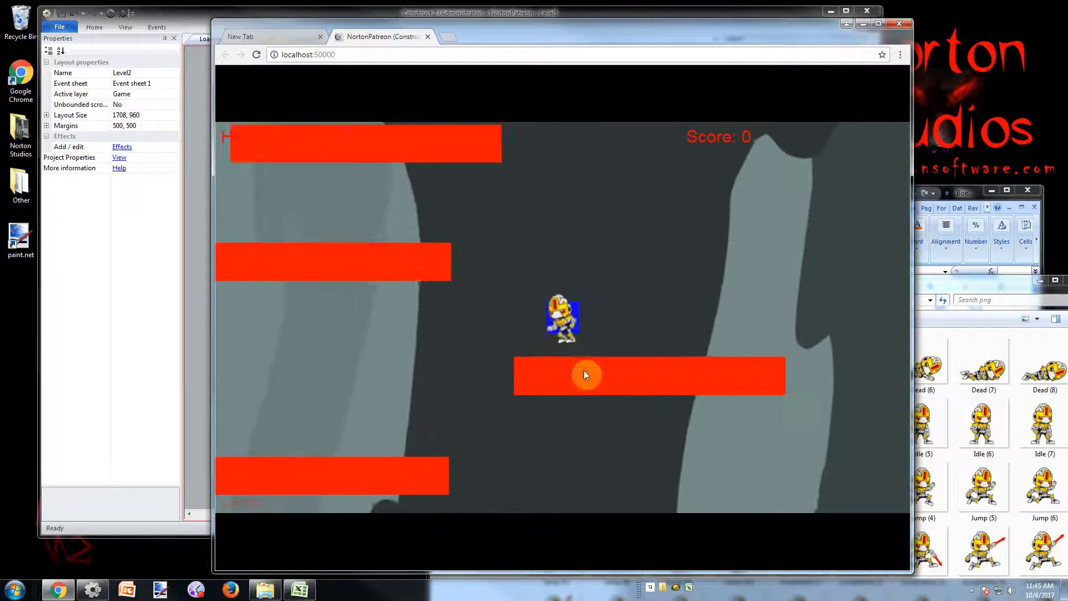
key("Up")
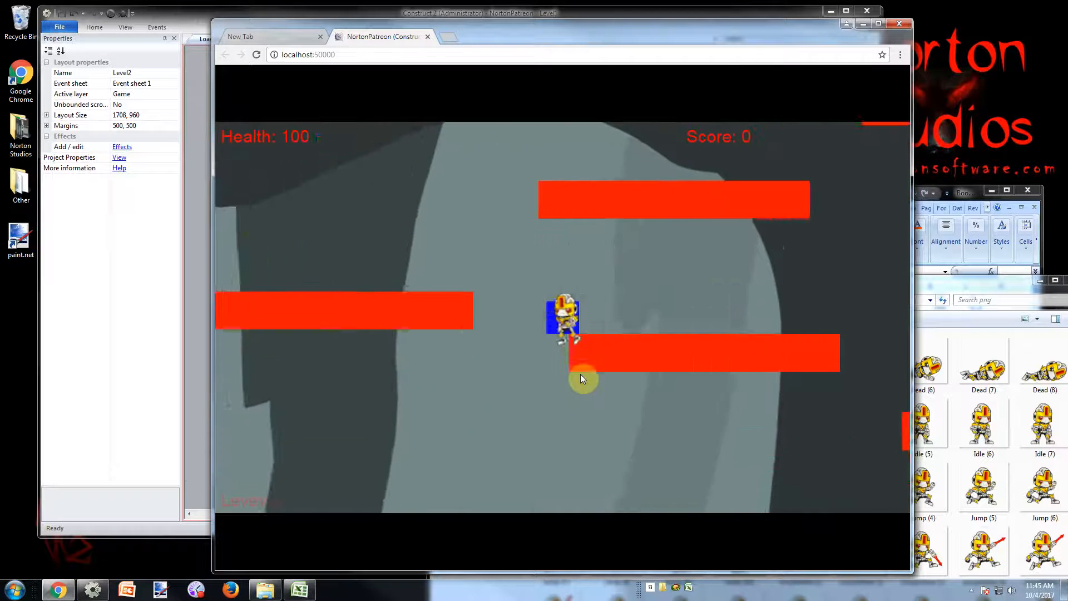
key("Up")
key("Right")
key("Up")
key("Up")
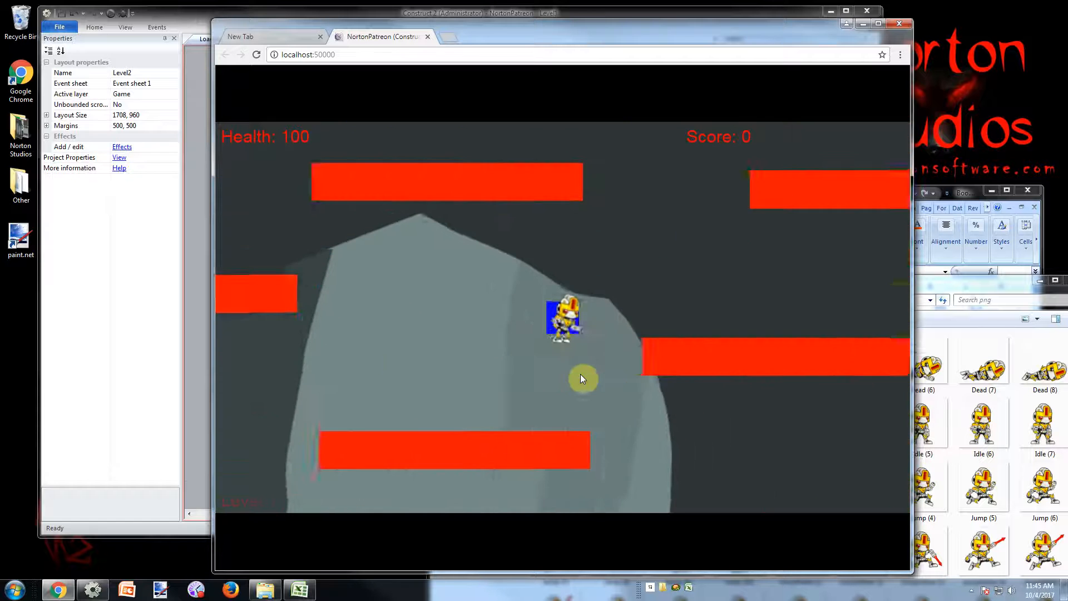
key("Left")
key("Up")
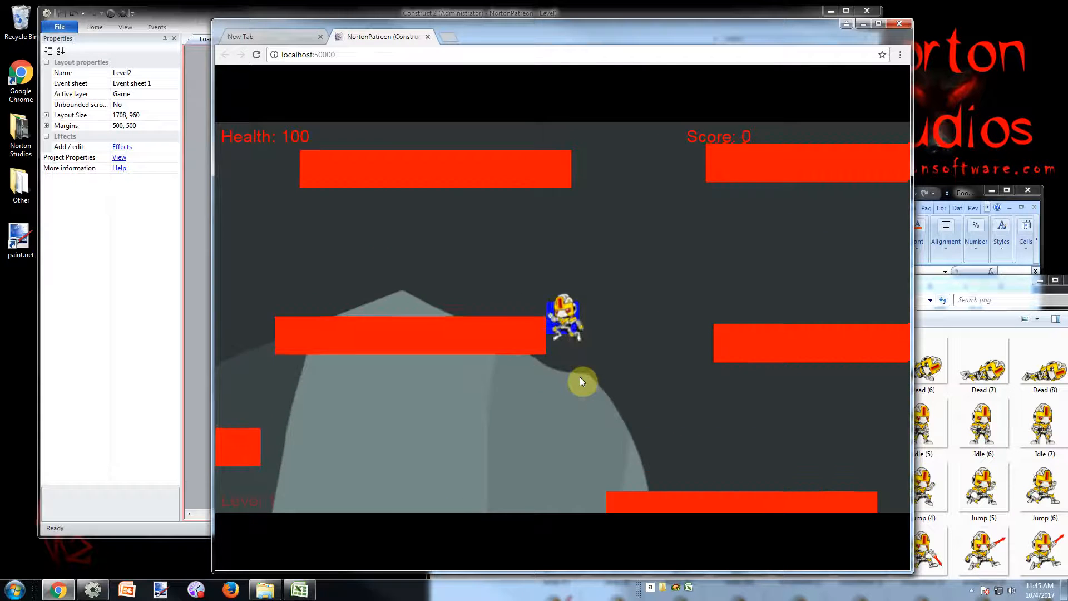
key("Up")
key("Right")
key("Left")
key("Up")
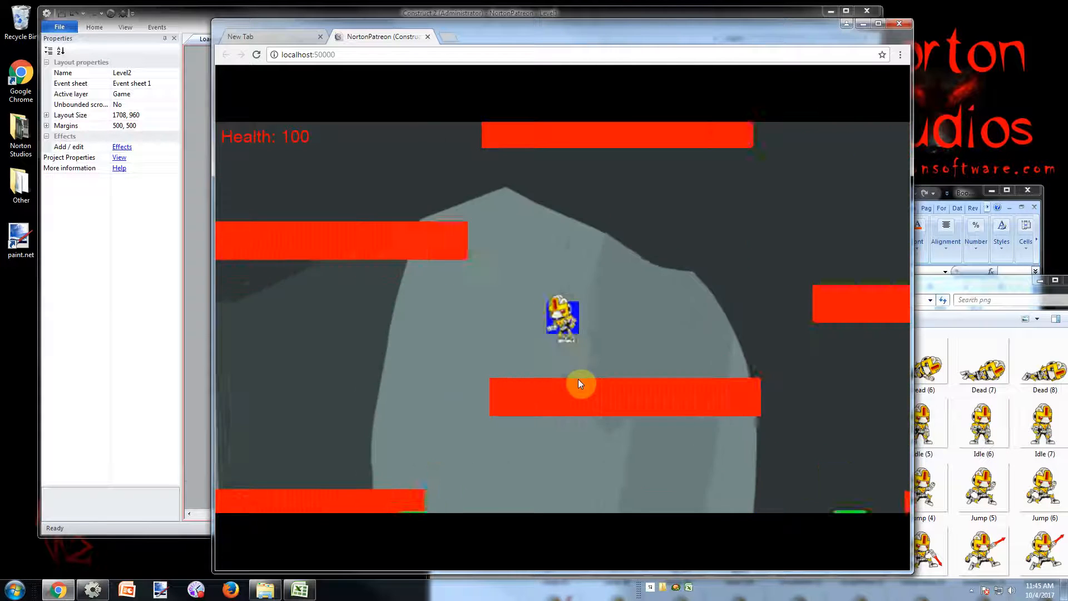
key("Right")
key("Up")
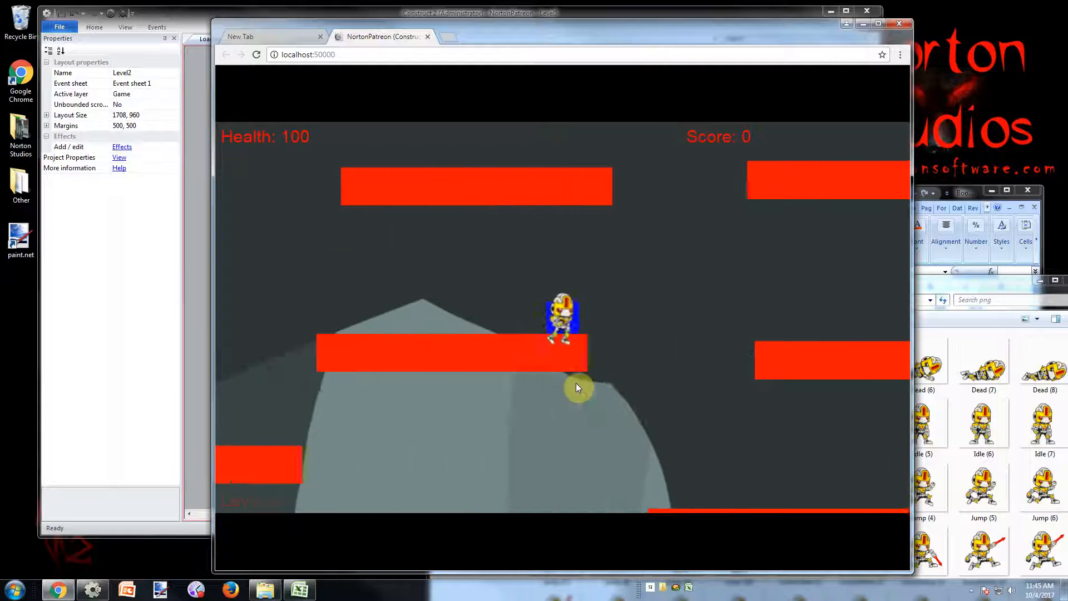
key("Up")
key("Up")
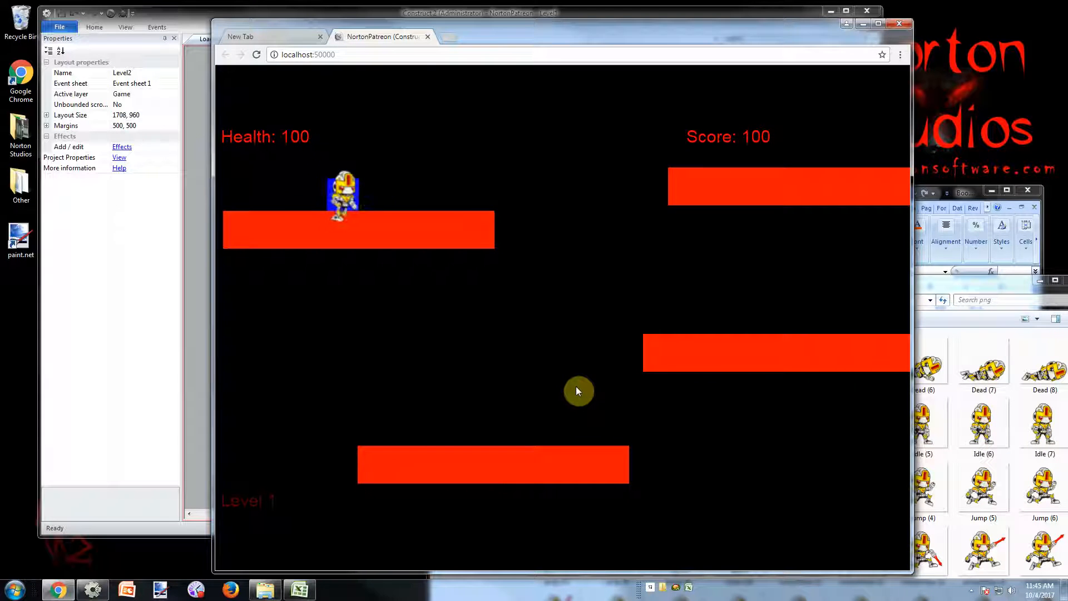
- Test running, jumping and shooting in both directions across the Level2 platforms, and close the game preview
key("Up")
key("Left")
key("Right")
key("Up")
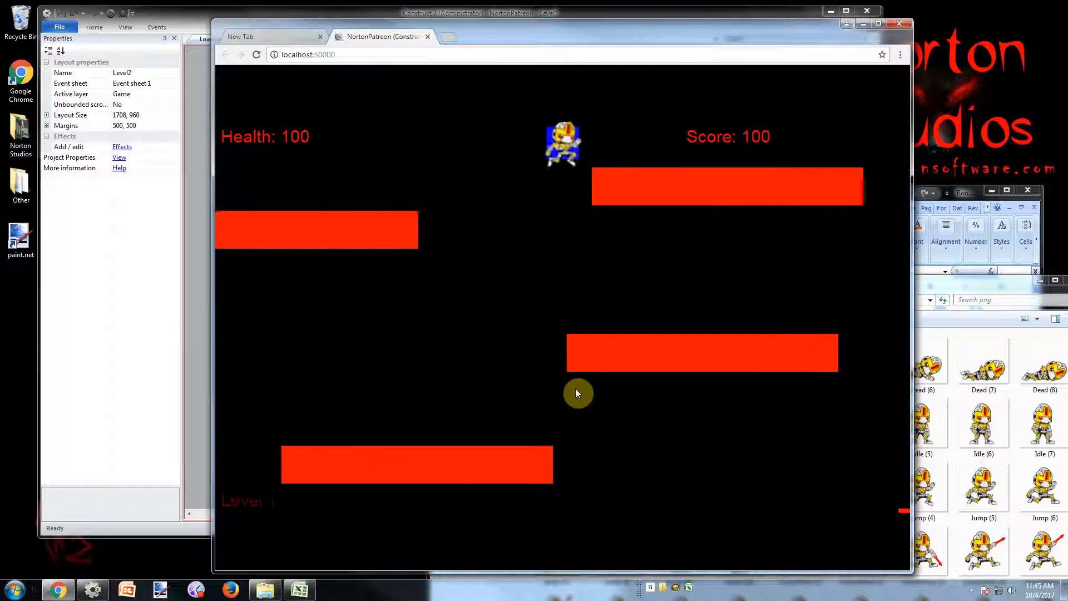
key("Right")
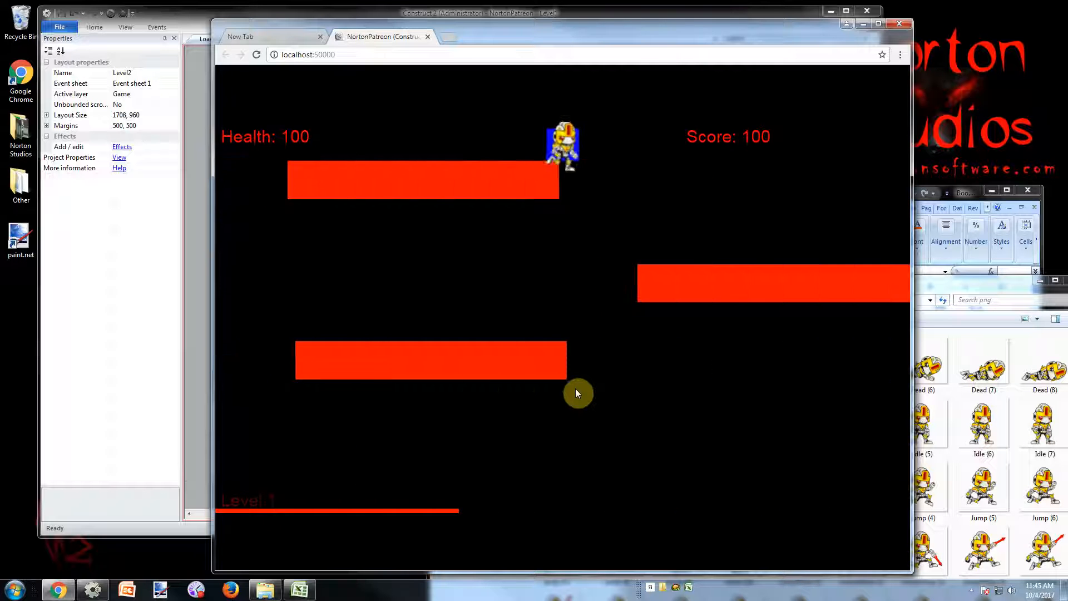
key("Left")
key("Up")
key("Right")
key("space")
key("space")
key("space")
key("space")
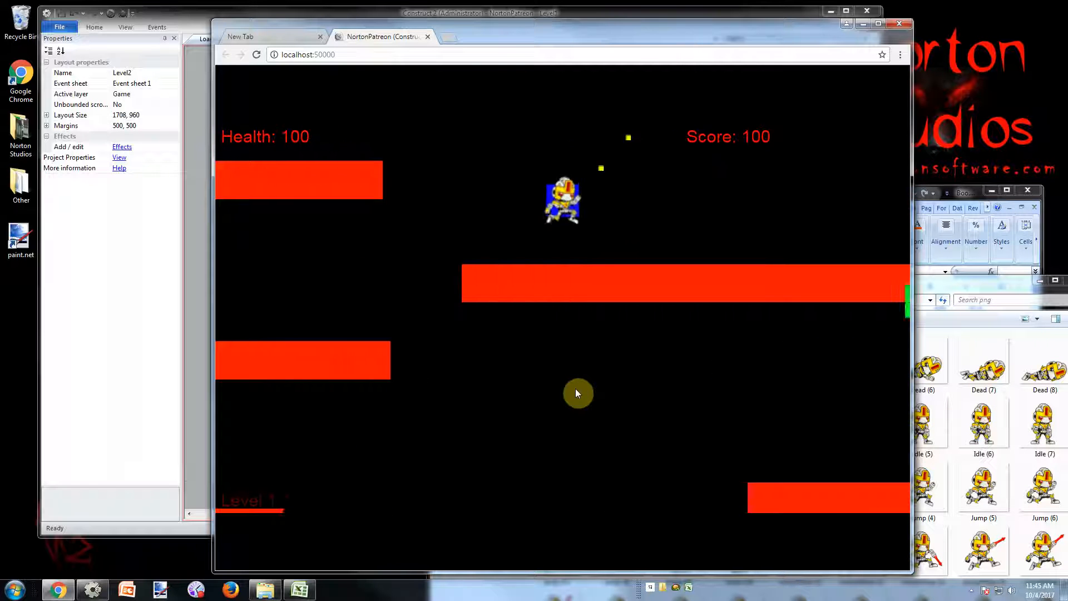
key("Left")
key("space")
key("space")
key("Right")
key("space")
key("space")
key("space")
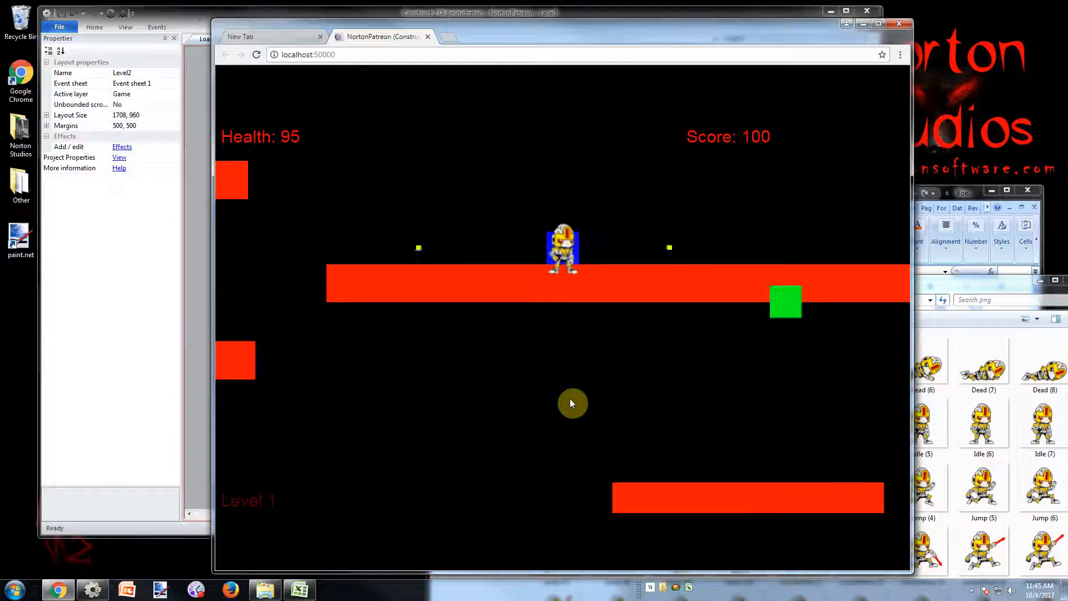
key("Left")
key("Left")
key("space")
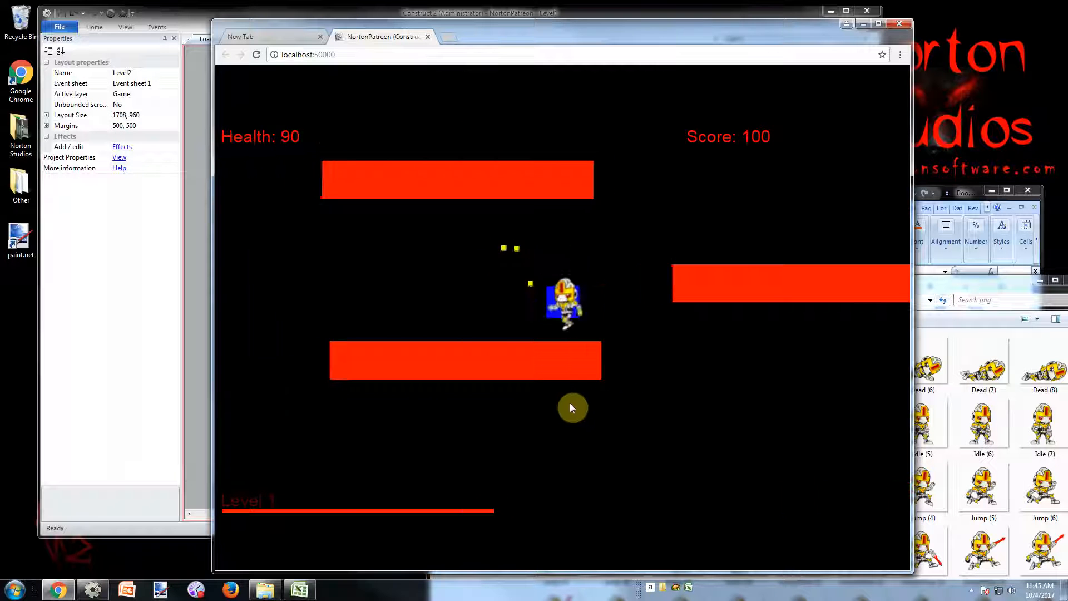
key("Right")
key("space")
key("space")
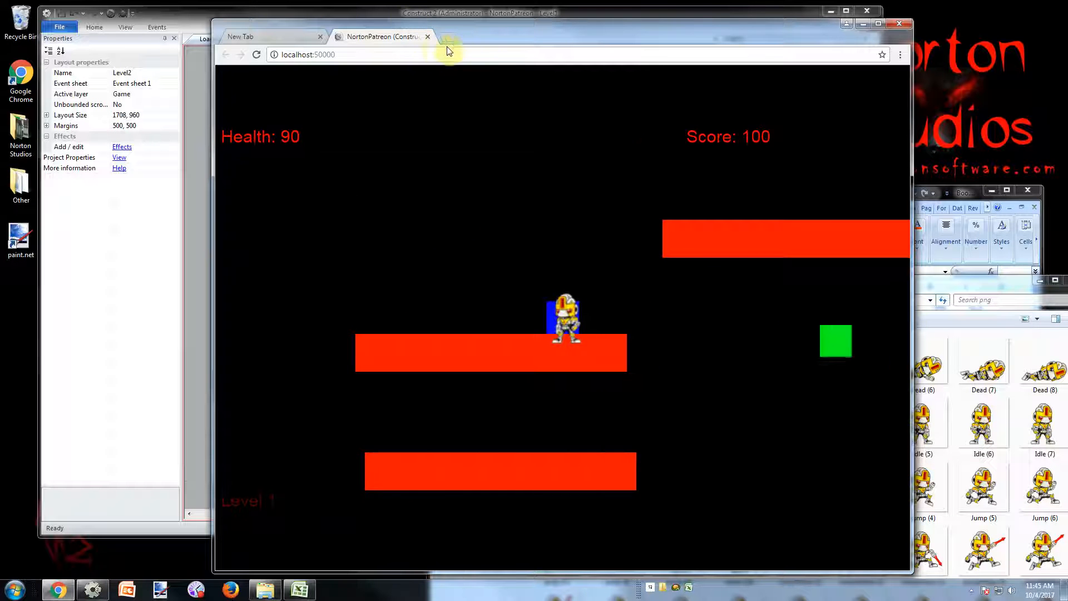
left_click(427, 36)
key("alt+Tab")
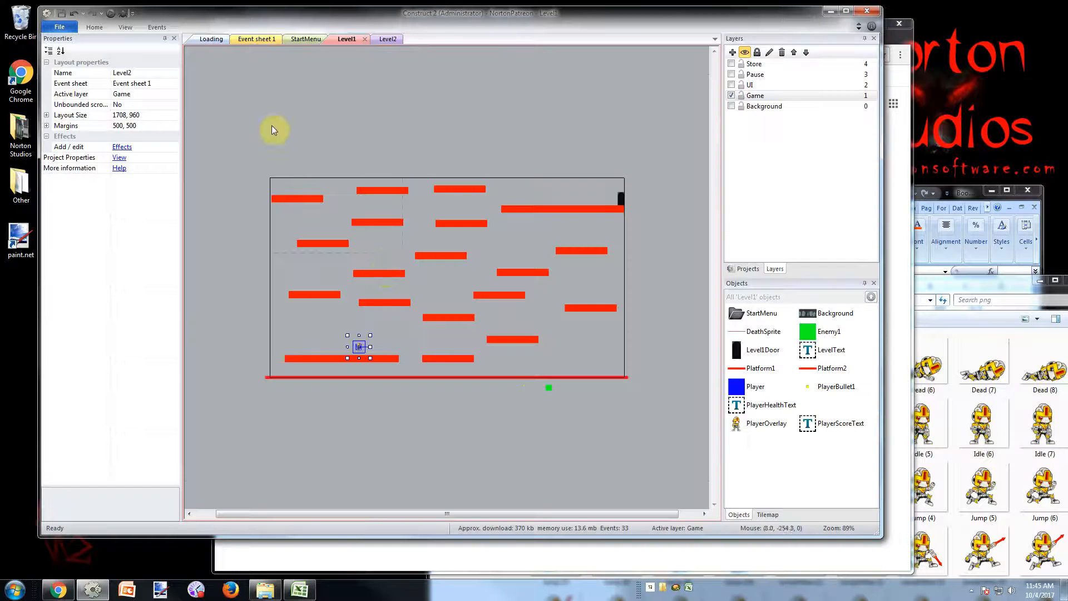
- Examine up close how PlayerOverlay lines up with the Player in the Level2 layout
left_click(388, 40)
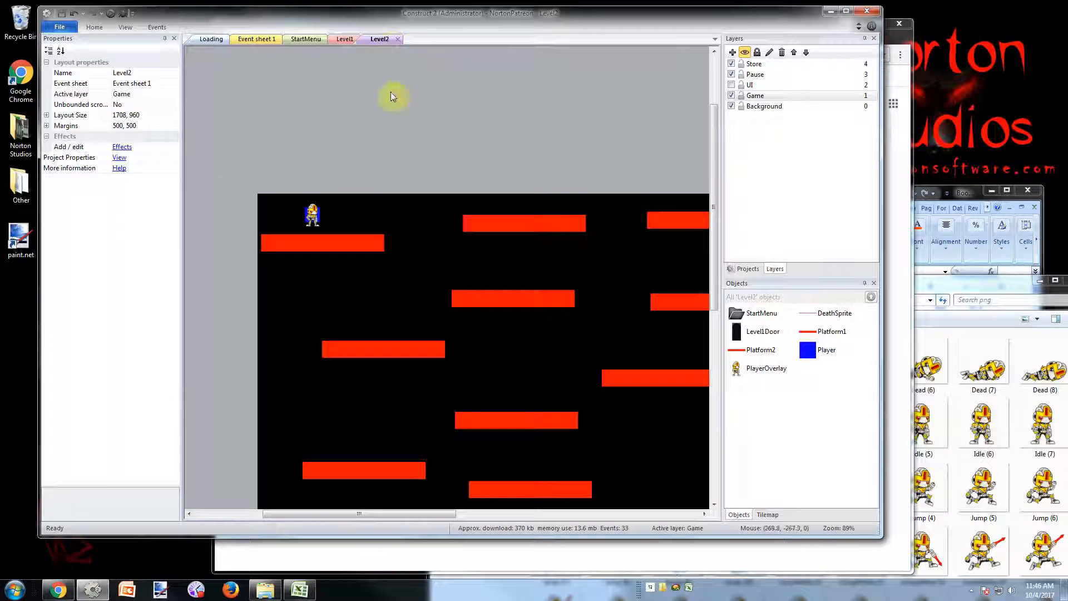
scroll(295, 278, "up", 4, "ctrl")
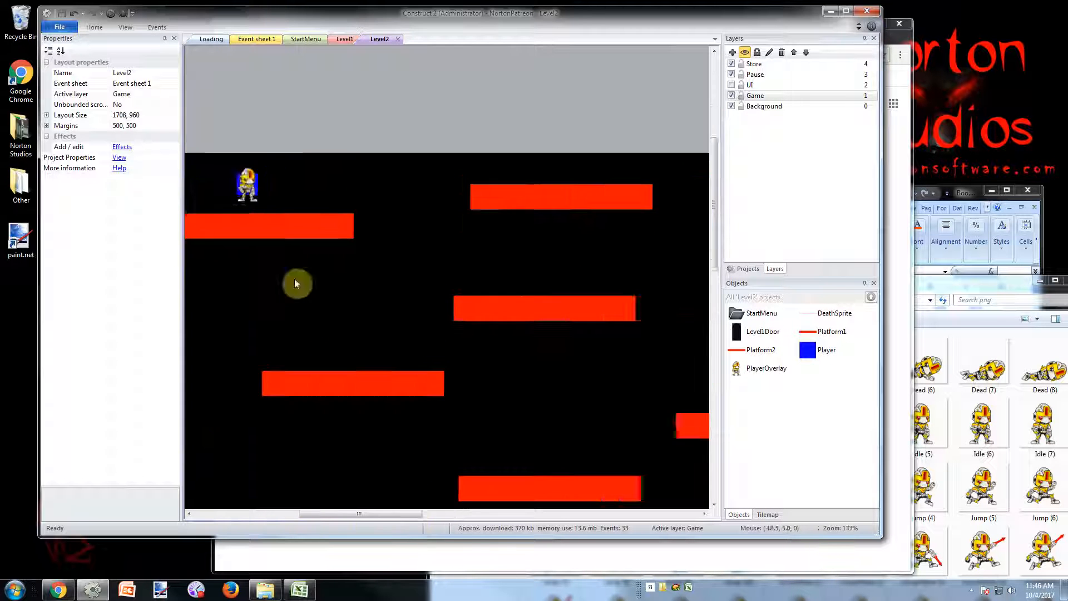
left_click_drag(399, 516, 349, 521)
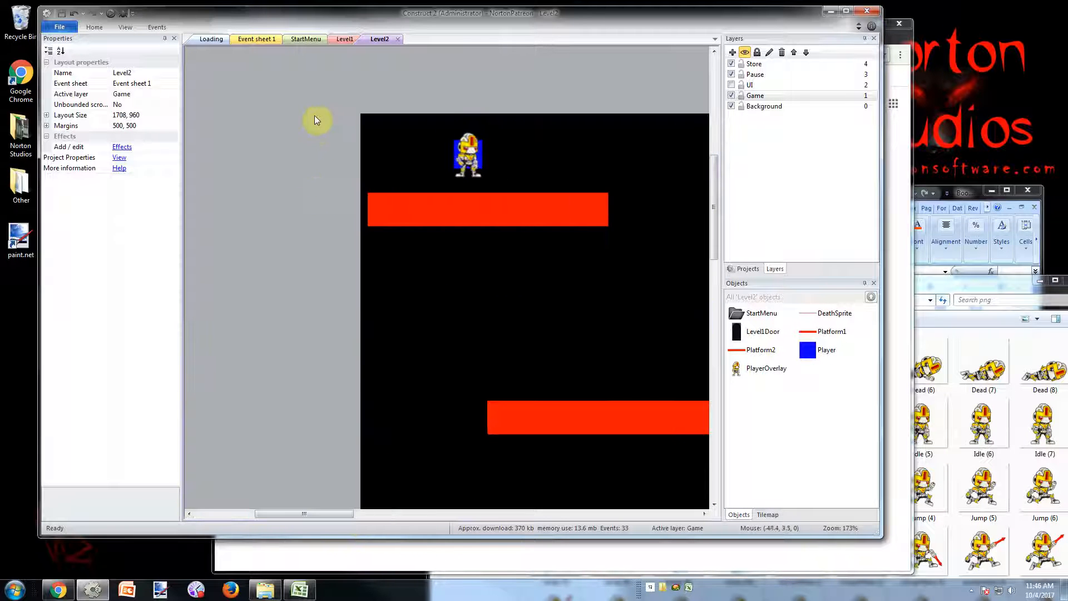
scroll(306, 203, "up", 3, "ctrl")
scroll(404, 277, "up", 1)
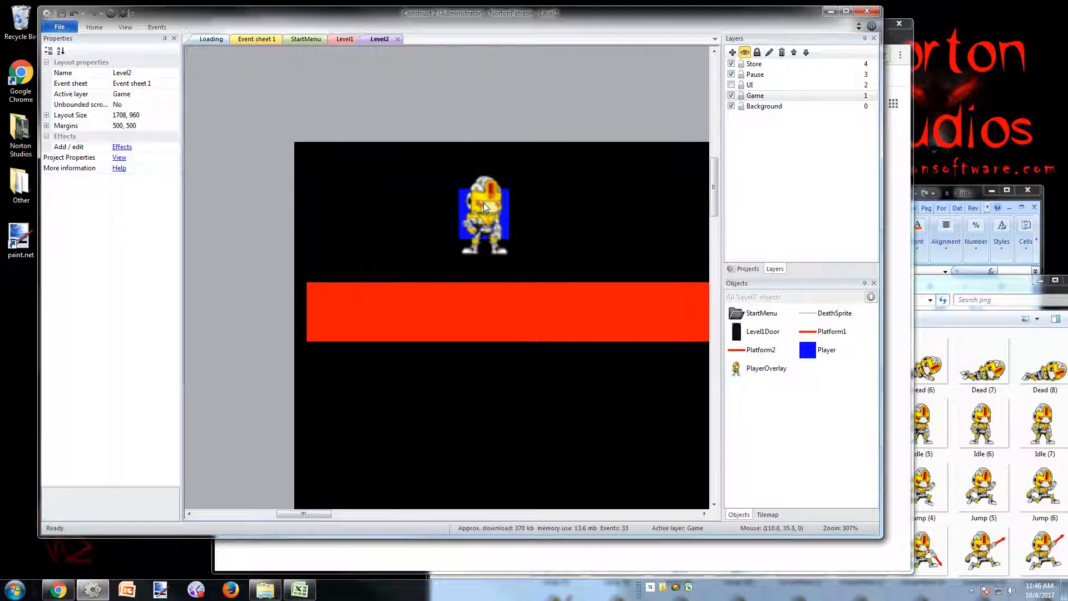
left_click_drag(301, 515, 311, 518)
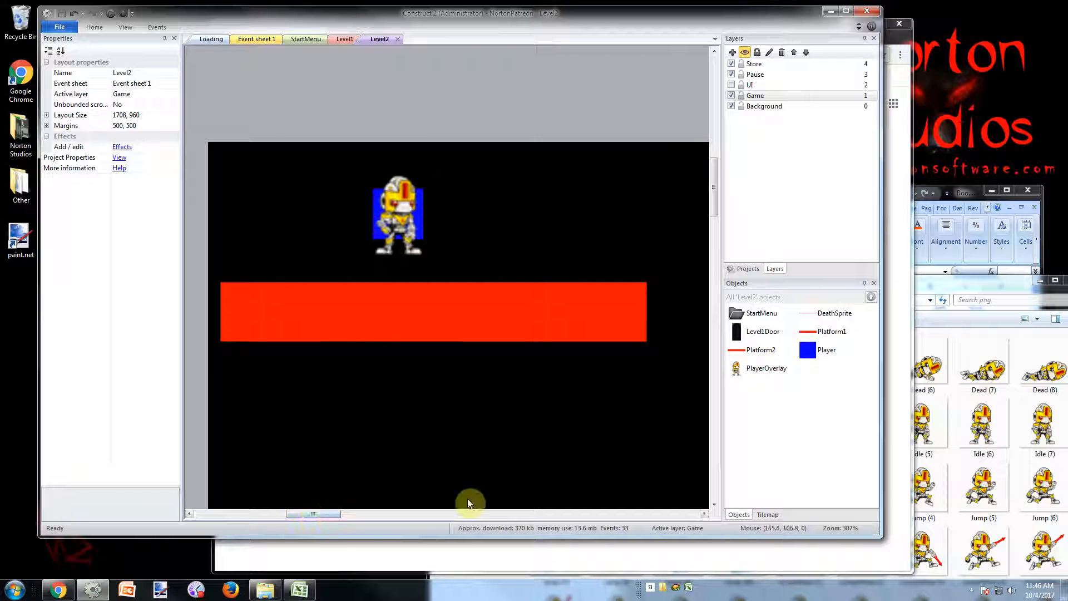
- Switch to the Excel workbook and label cell A6 "overlay" and cell A7 "player" on Sheet1
left_click(961, 195)
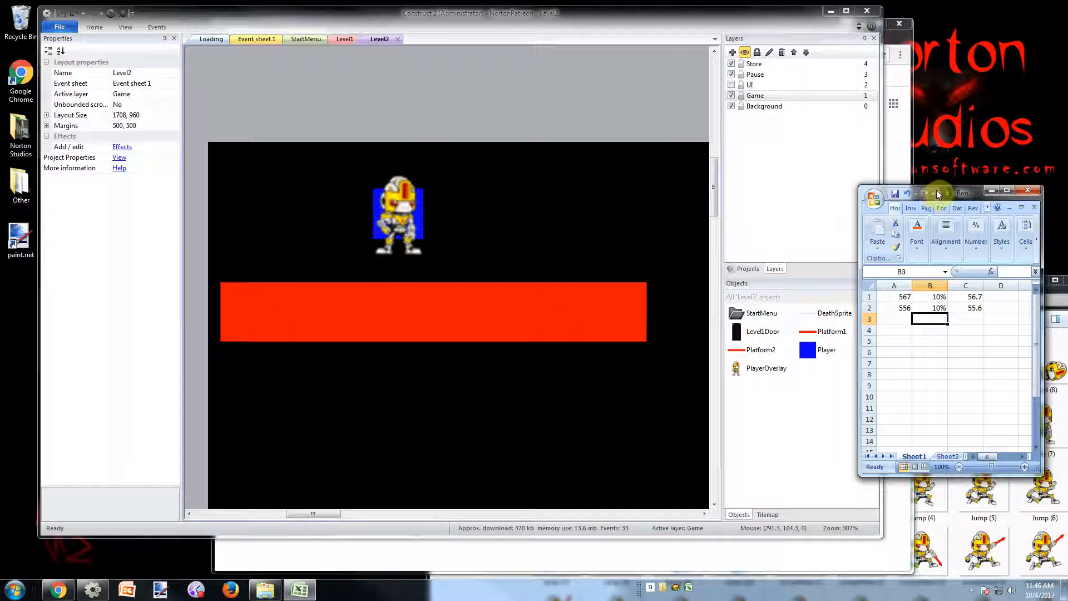
left_click(904, 351)
type("overy")
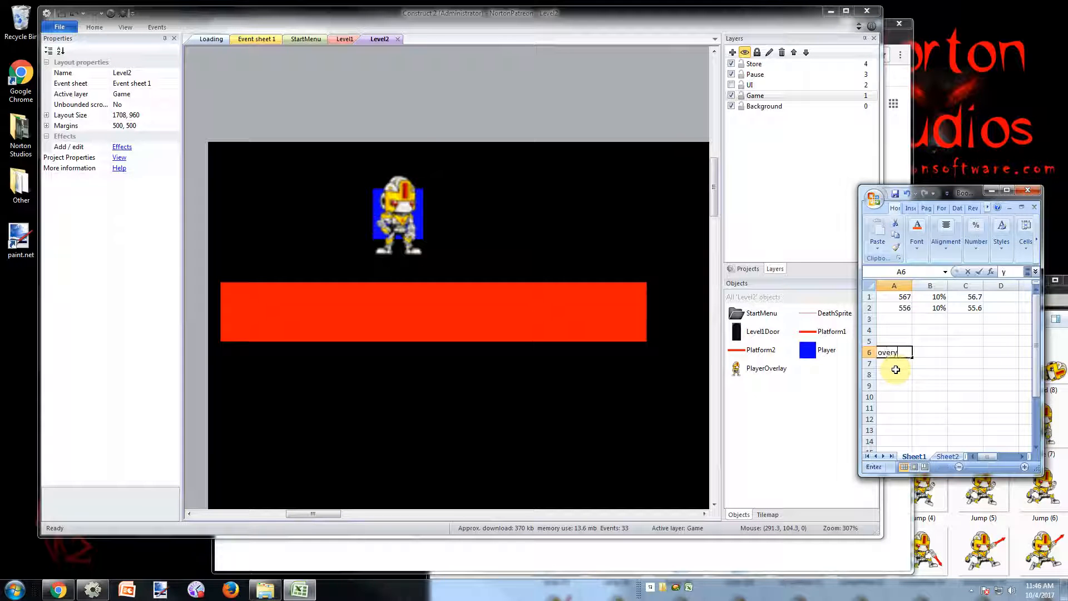
key("BackSpace")
type("lay")
key("Return")
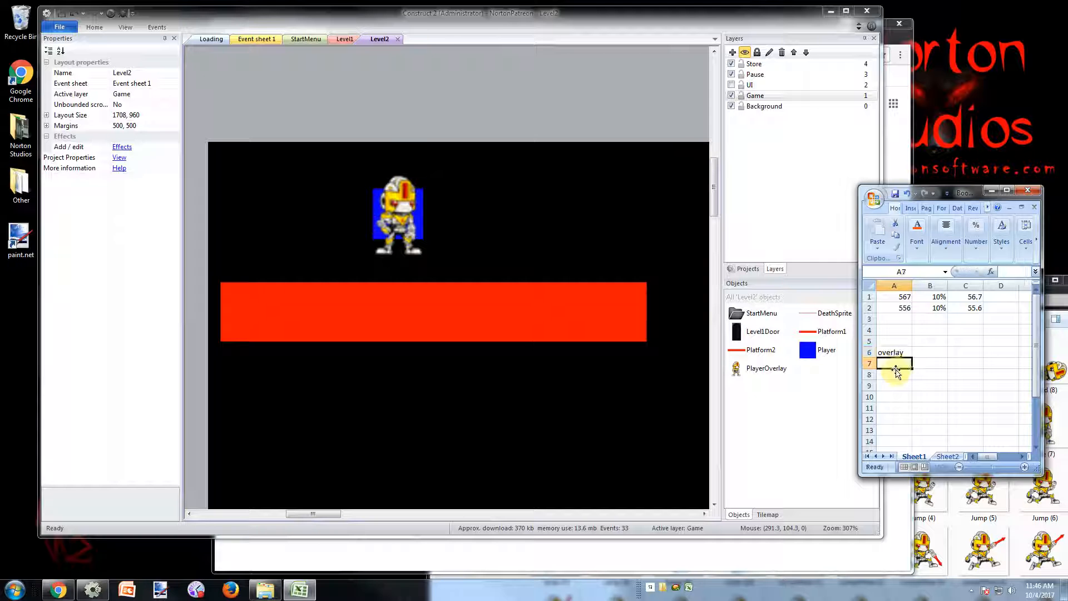
type("player")
key("Tab")
key("Up")
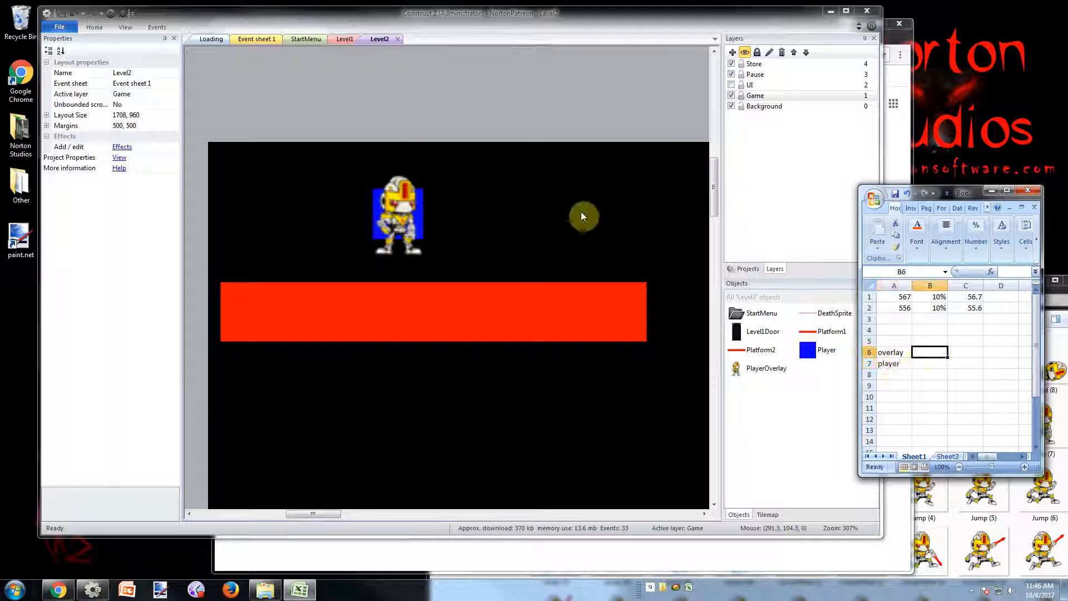
- Record PlayerOverlay's Level2 position in the worksheet's overlay row, with 113 in B6 and 40 in C6
left_click(404, 224)
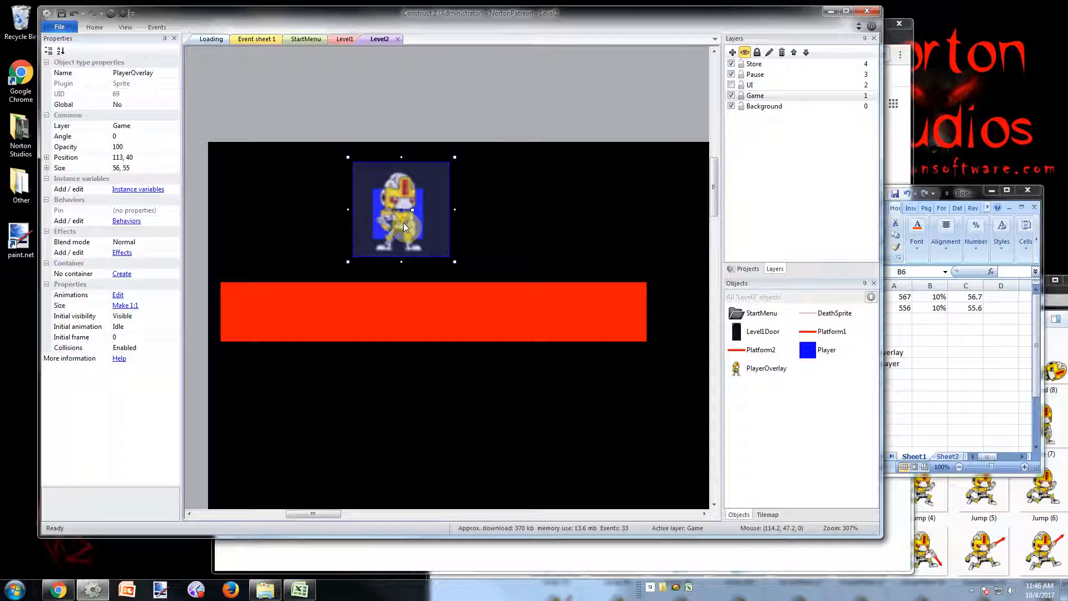
left_click(943, 350)
type("113")
key("Tab")
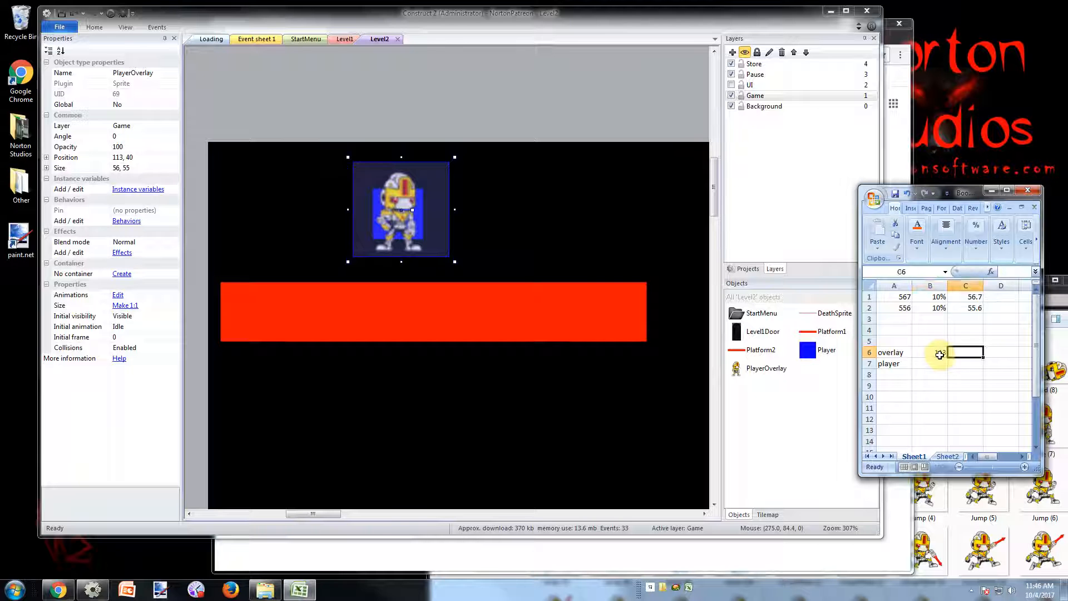
type("40")
key("Return")
- Move PlayerOverlay off the Player and record the Player's position in the worksheet, with 111 in B7 and 42 in C7
left_click_drag(403, 201, 508, 158)
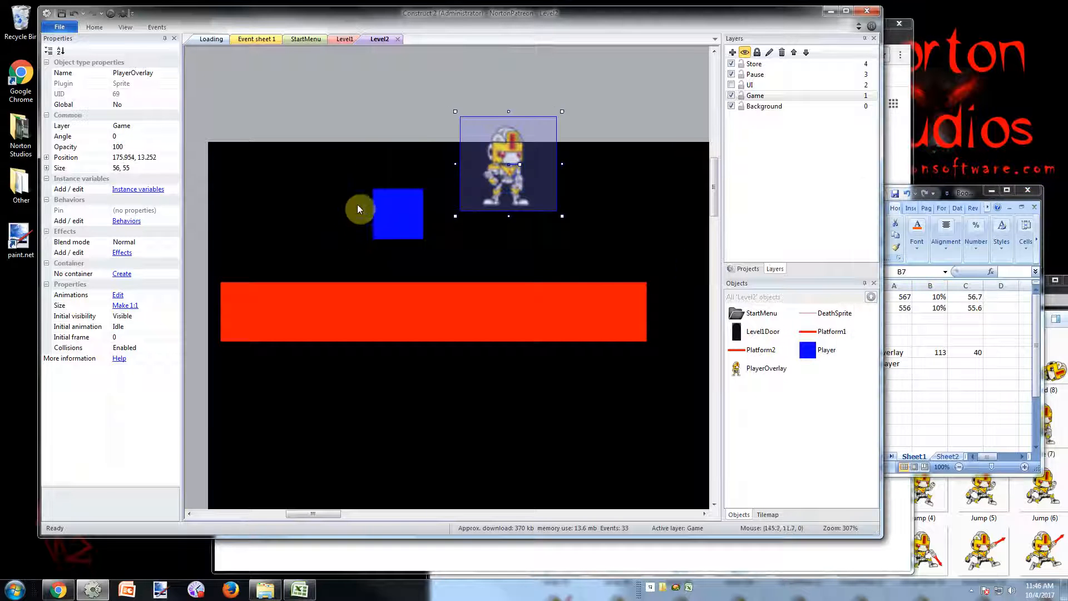
left_click(392, 221)
left_click(941, 362)
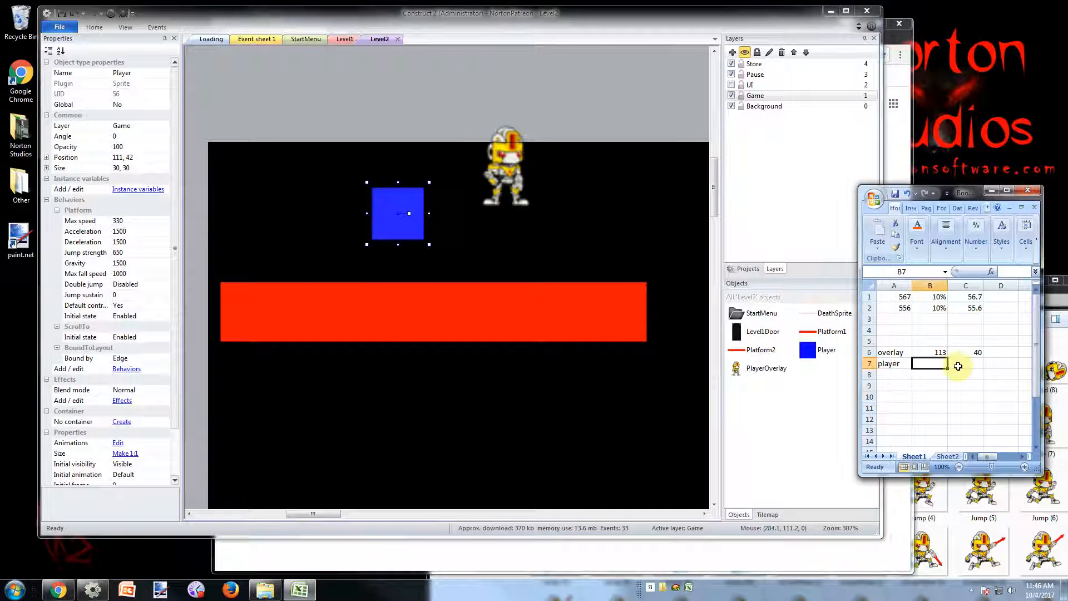
type("111")
key("Tab")
type("42")
key("Return")
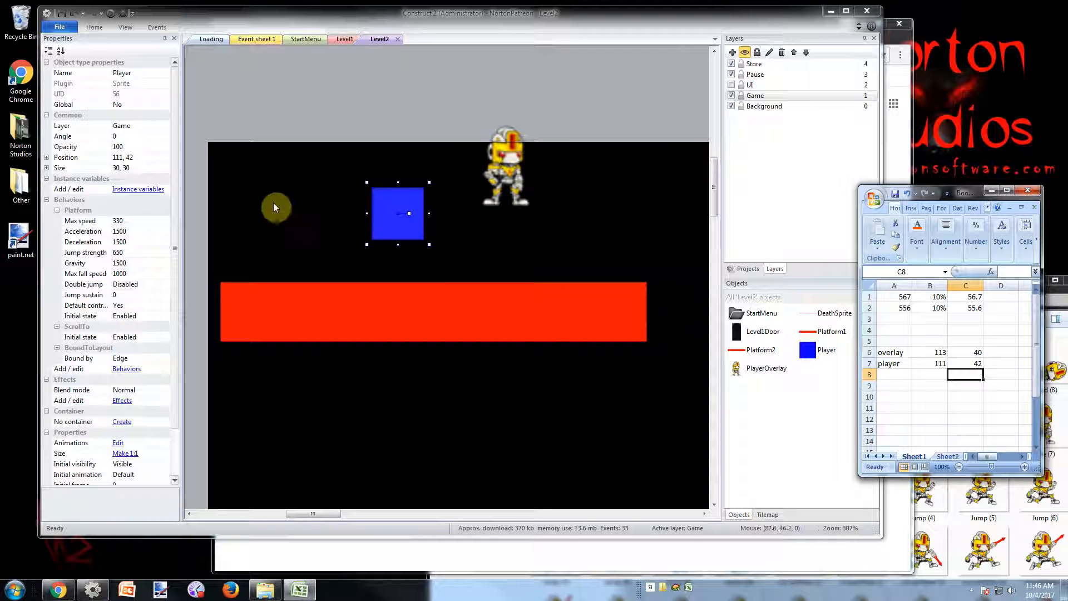
- Delete the Player and PlayerOverlay sprites from the Level2 layout
left_click(408, 243)
left_click_drag(412, 237, 394, 113)
key("Delete")
left_click(507, 167)
key("Delete")
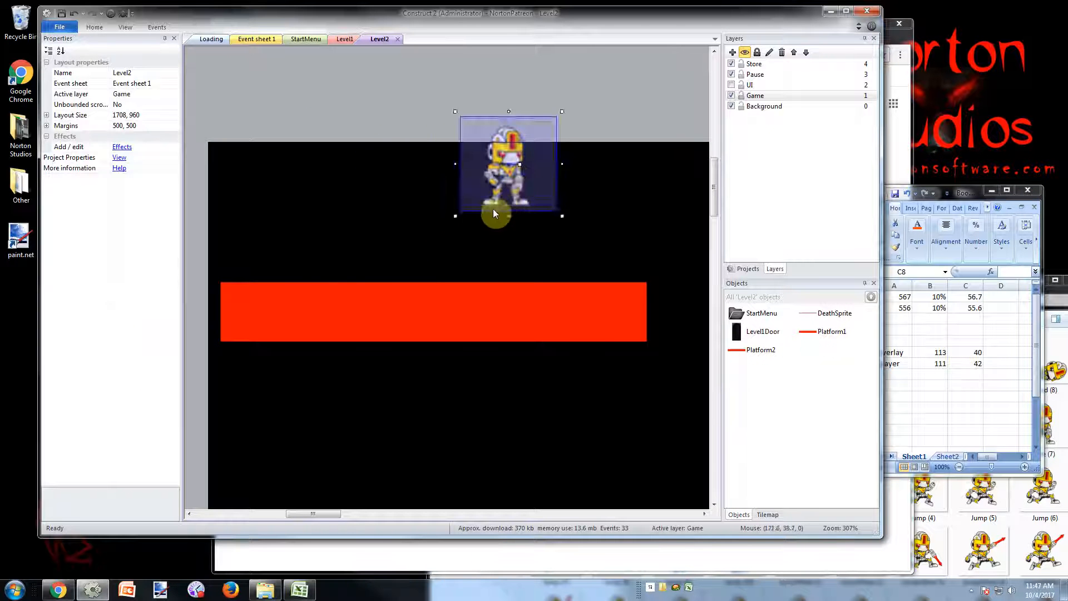
- Preview the game from Level1, play through to Level2 with the placed player sprites removed, and close the preview
left_click(271, 39)
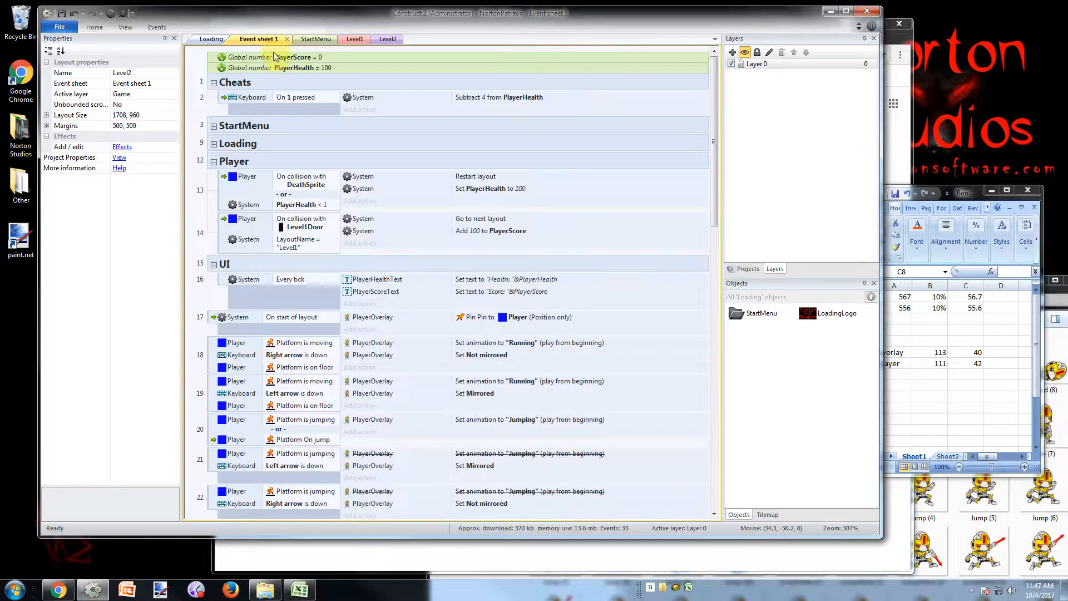
left_click(346, 38)
left_click(123, 14)
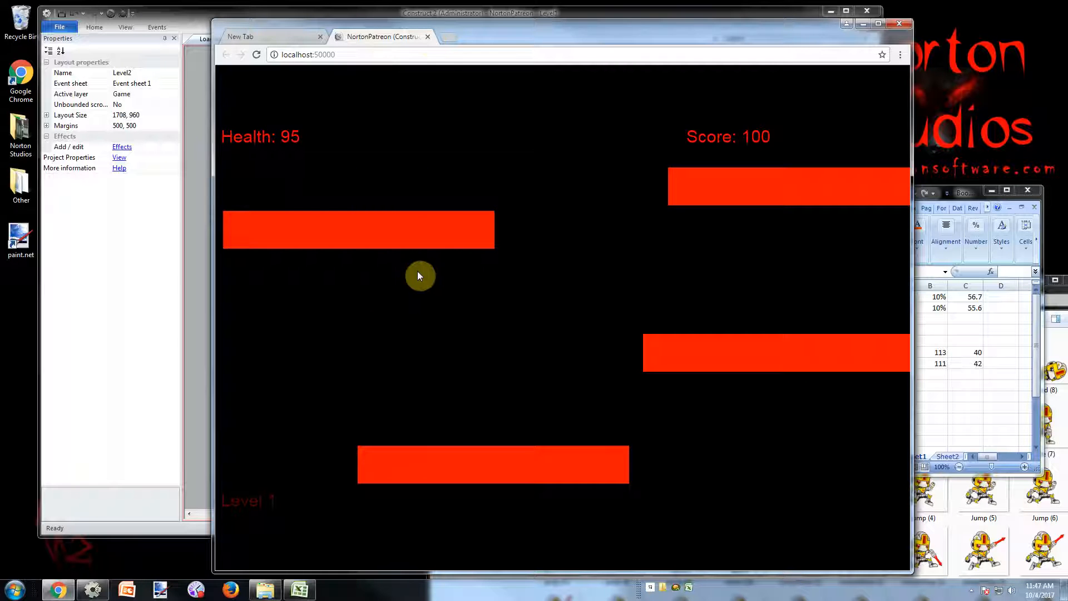
left_click(427, 37)
left_click(409, 14)
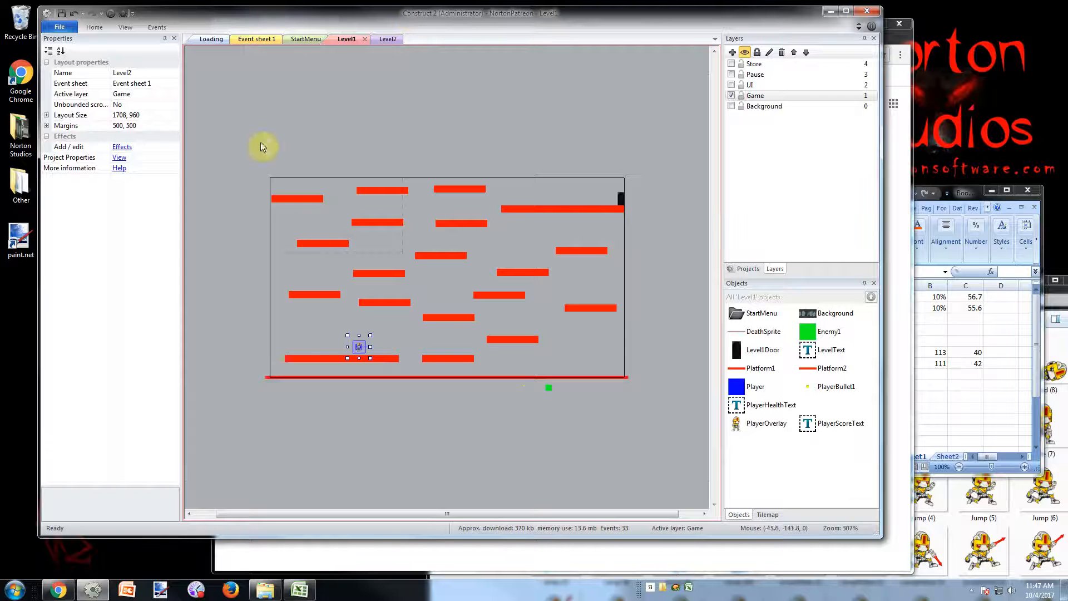
- Add a System "On start of layout" event at the end of Event sheet 1
left_click(308, 39)
left_click(256, 39)
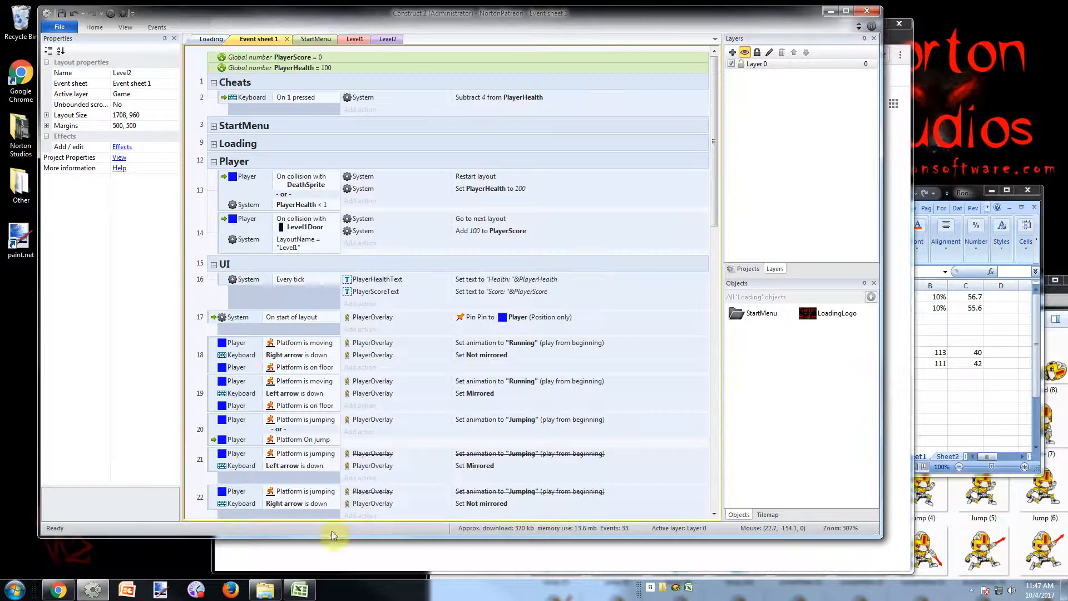
left_click_drag(713, 167, 711, 399)
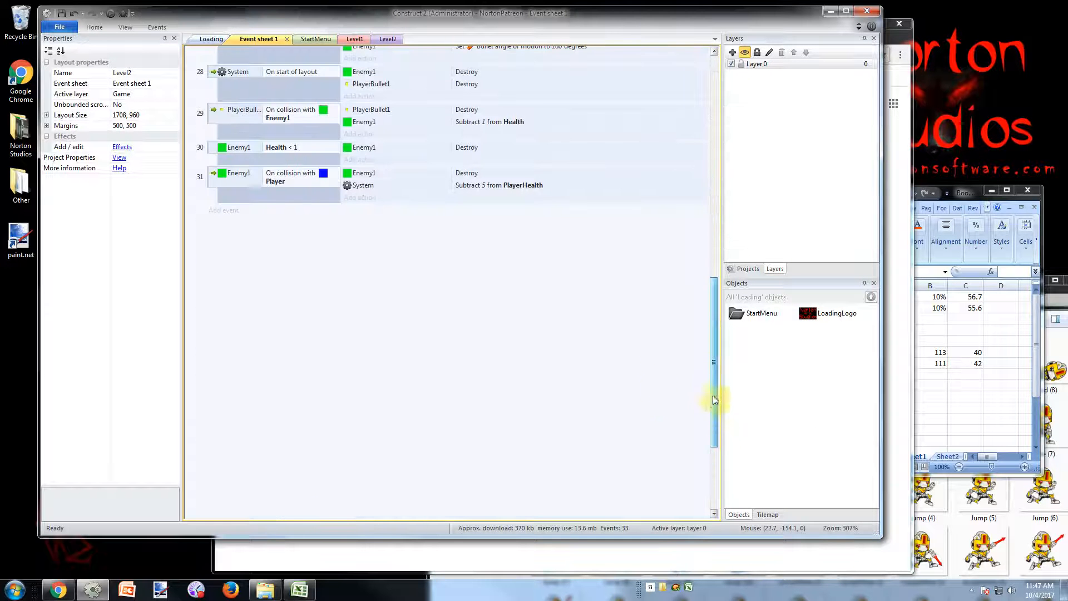
double_click(656, 382)
double_click(399, 273)
type("start")
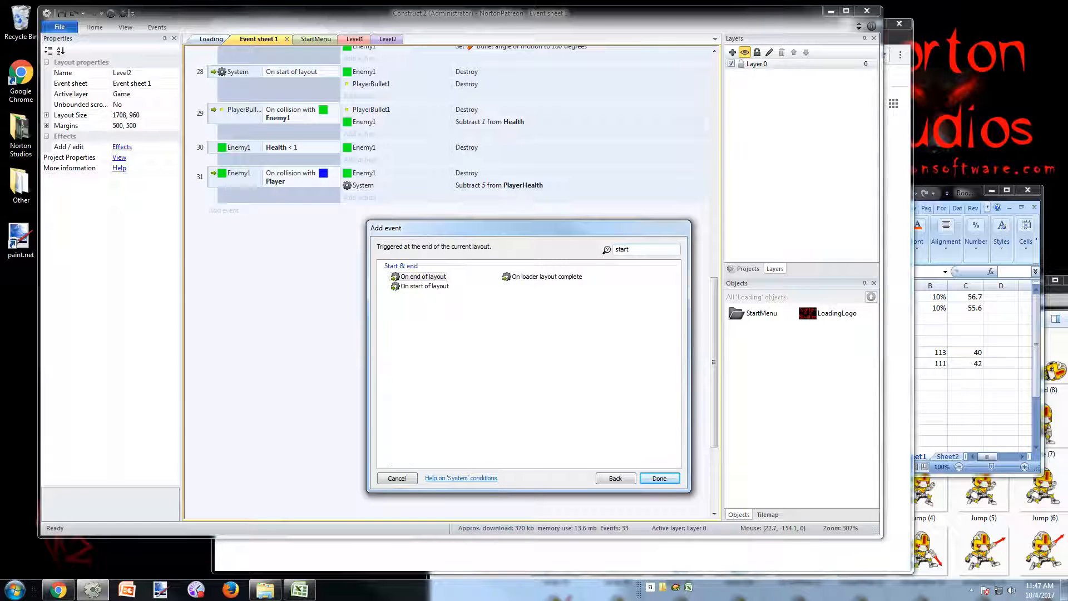
double_click(424, 286)
- Add a System "Compare two values" condition to the new start-of-layout event, with LayoutName equal to "Level 2"
right_click(307, 214)
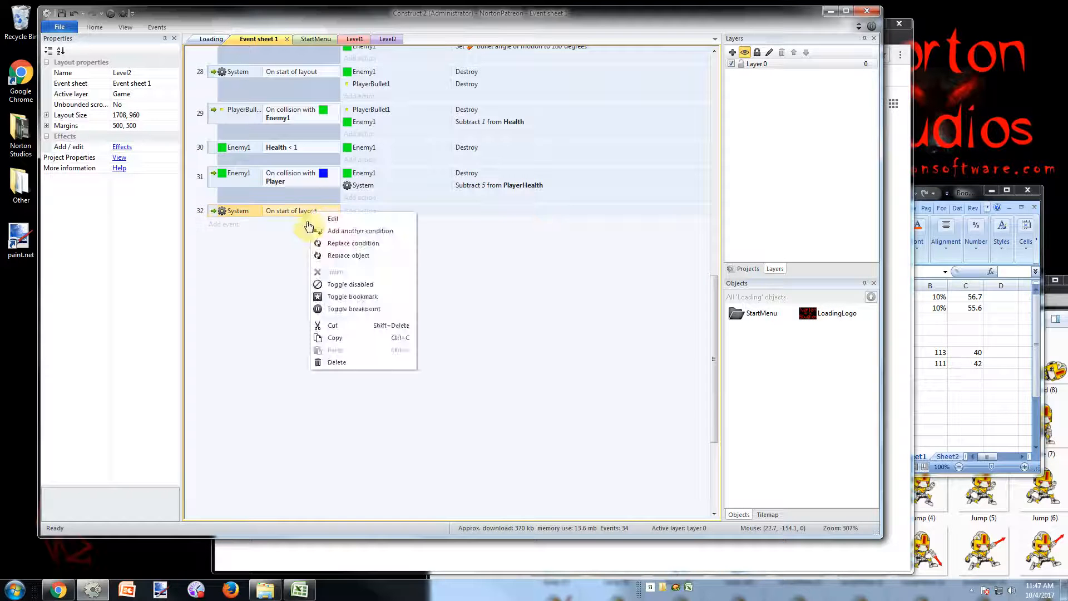
left_click(345, 230)
double_click(399, 274)
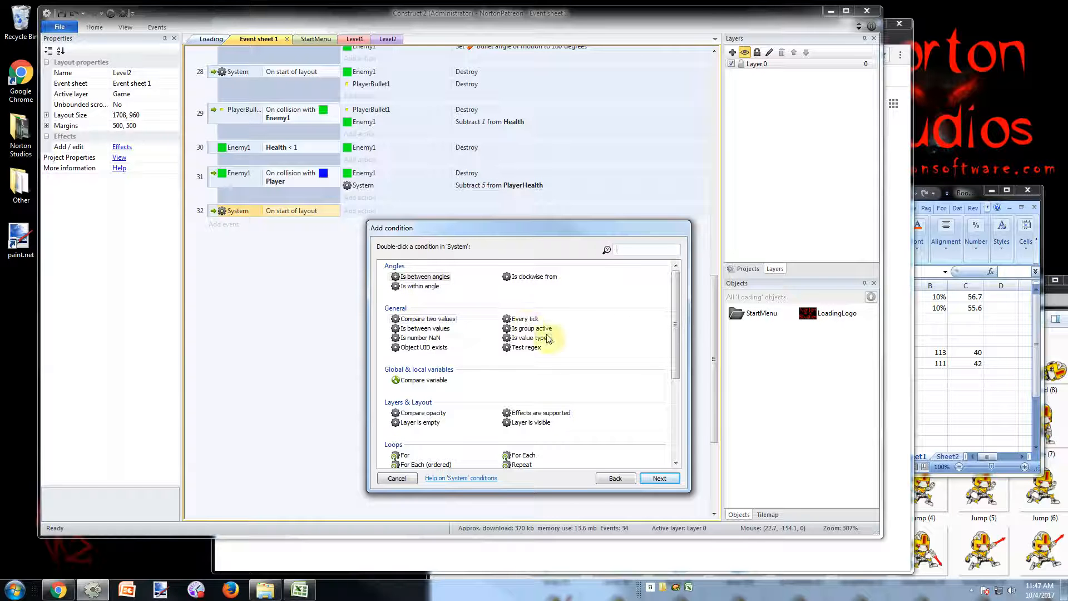
double_click(427, 319)
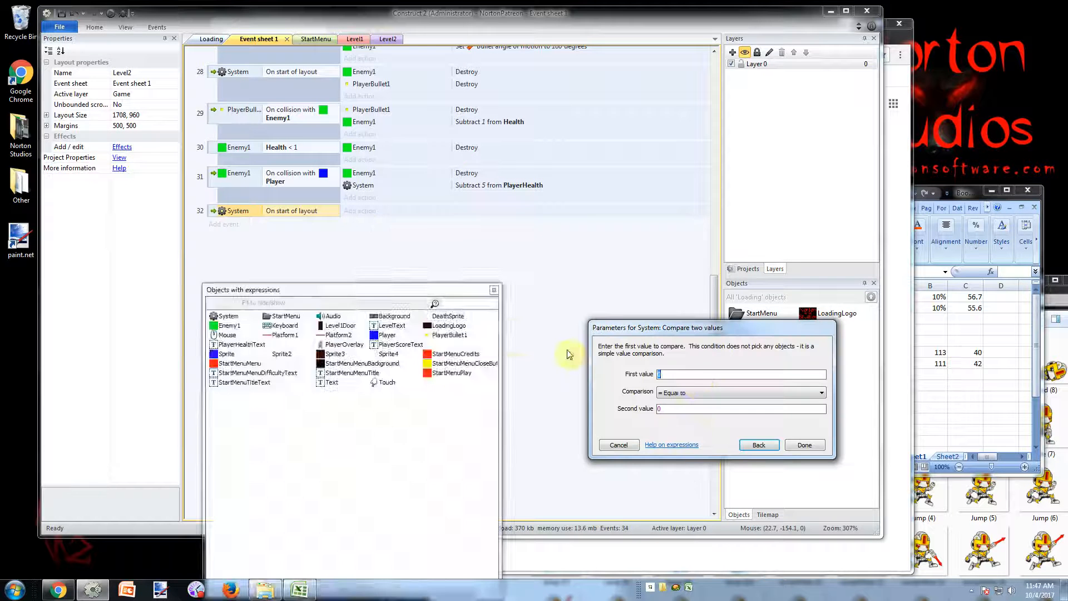
type("Lay")
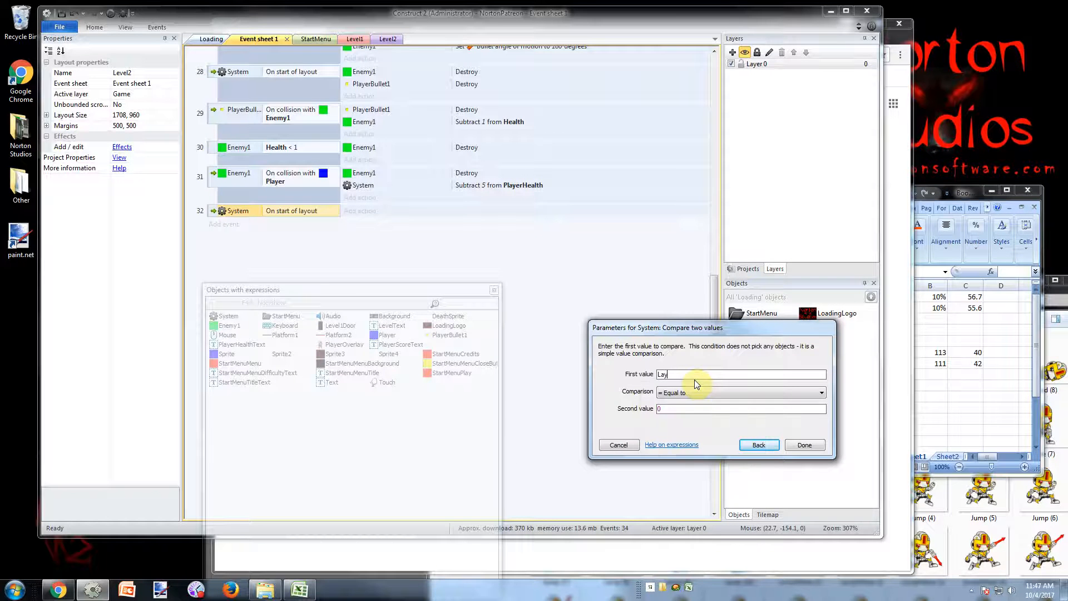
type("outName")
key("Tab")
type("\"Level")
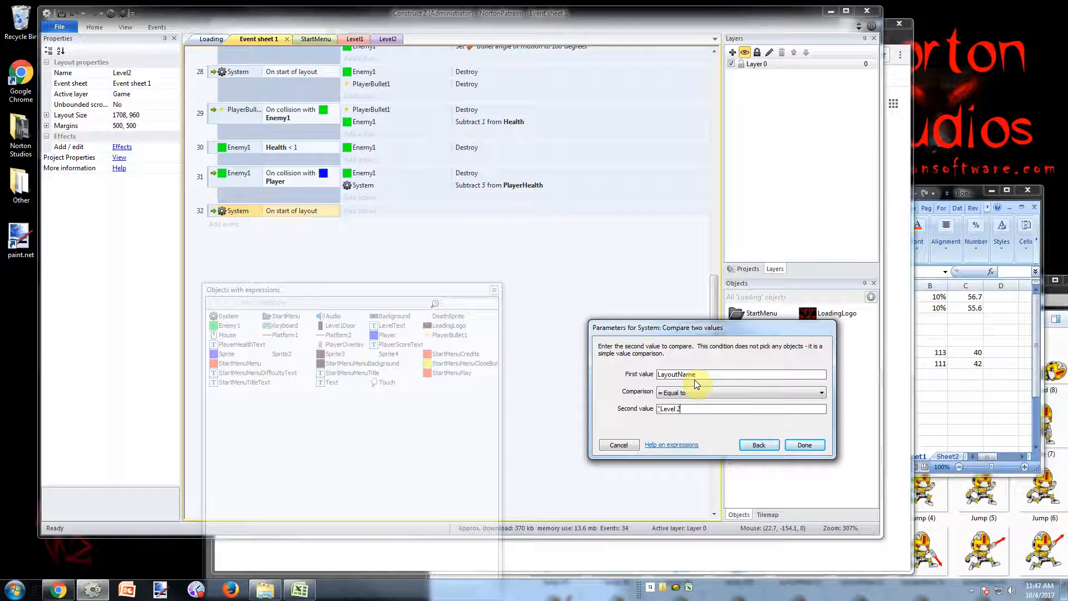
key("Return")
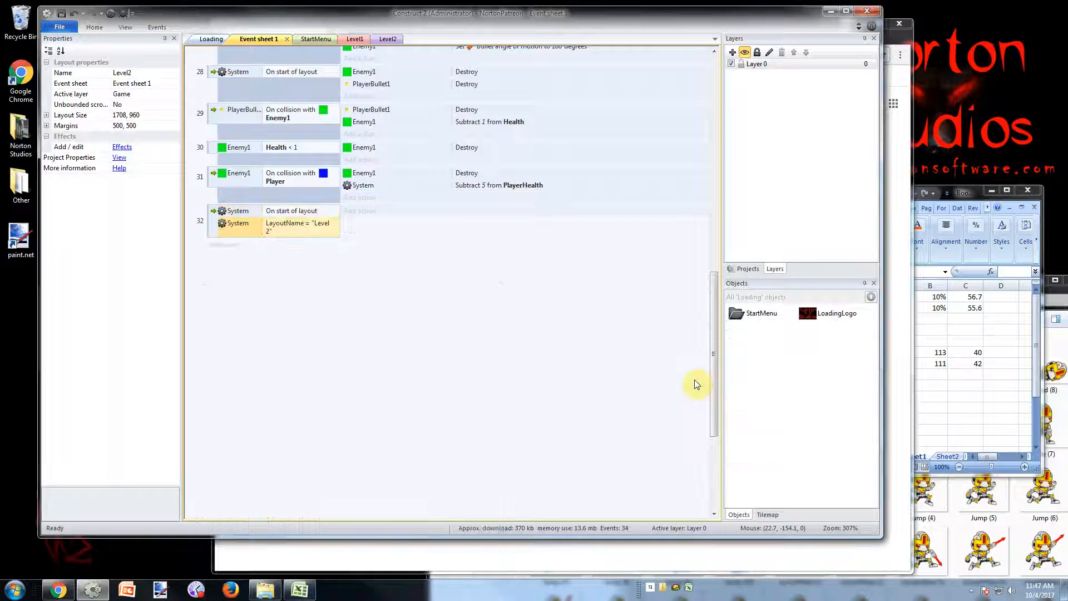
- Check the layout names in the project and correct the condition's second value to "Level2"
left_click(748, 269)
left_click_drag(874, 125, 875, 75)
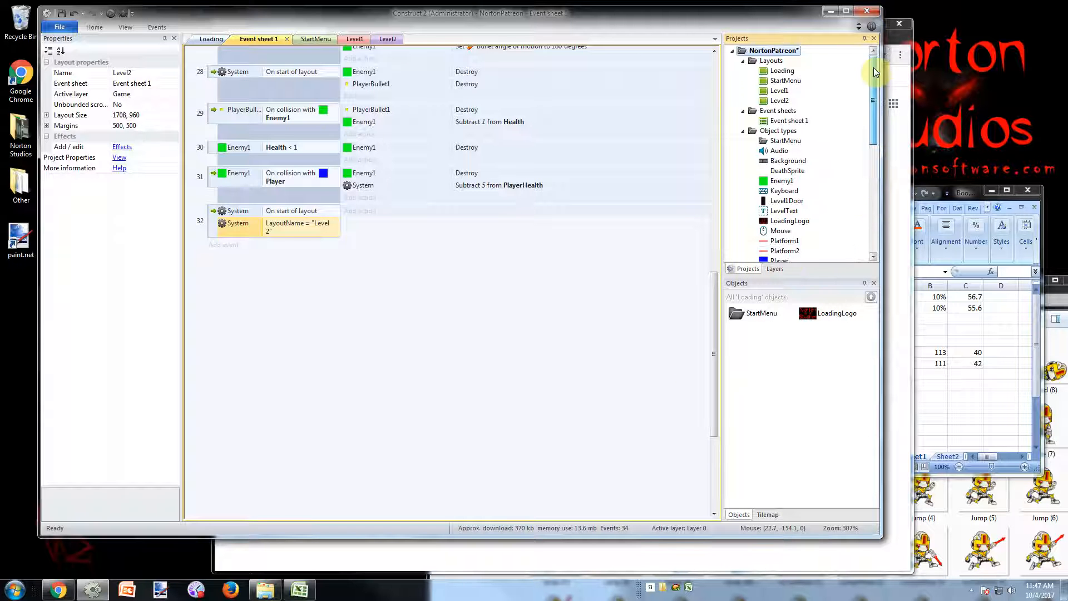
left_click(775, 269)
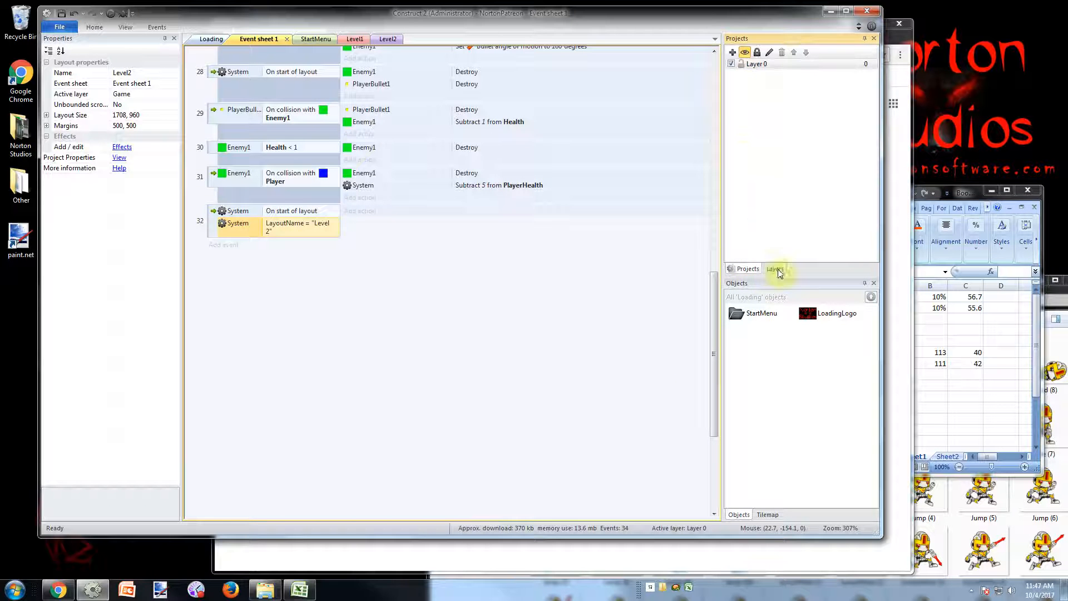
left_click(748, 269)
double_click(322, 224)
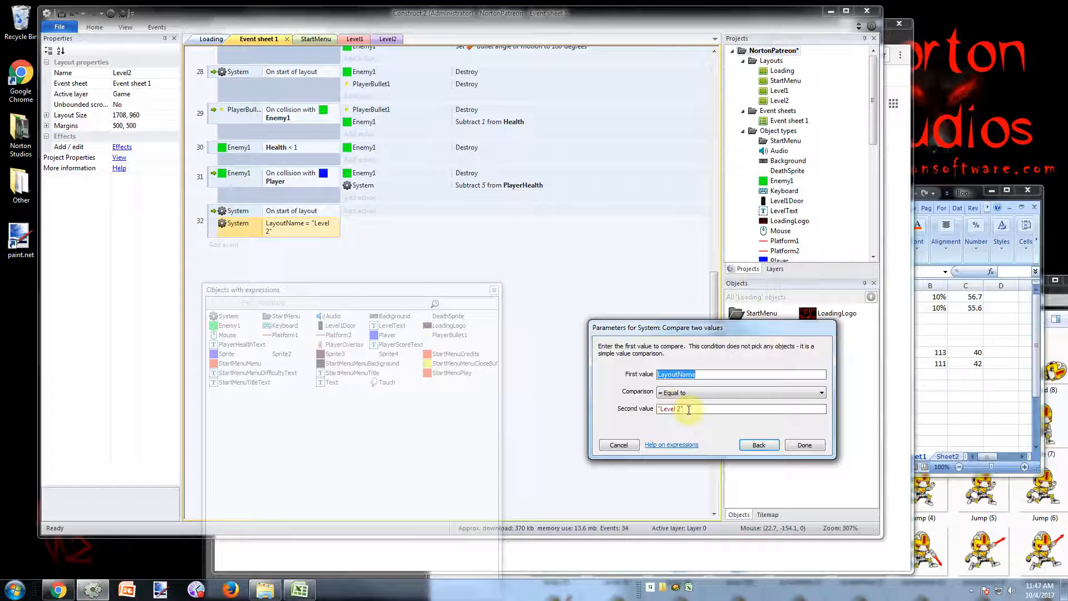
left_click(688, 410)
key("Return")
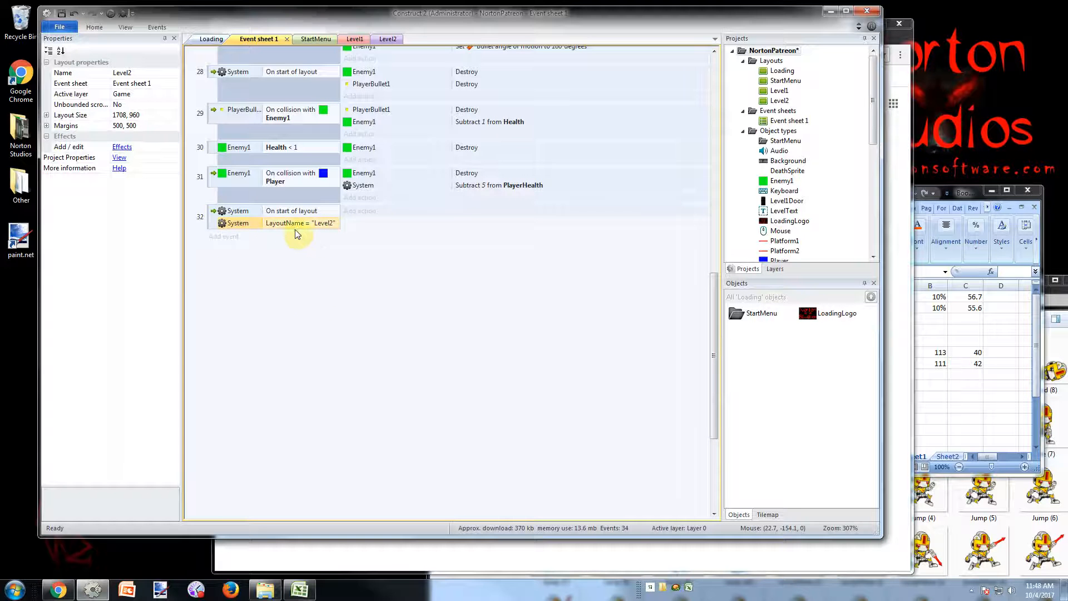
- Add a System "Create object" action to the Level2 start event, choosing Player on layer 1
left_click(356, 214)
double_click(399, 272)
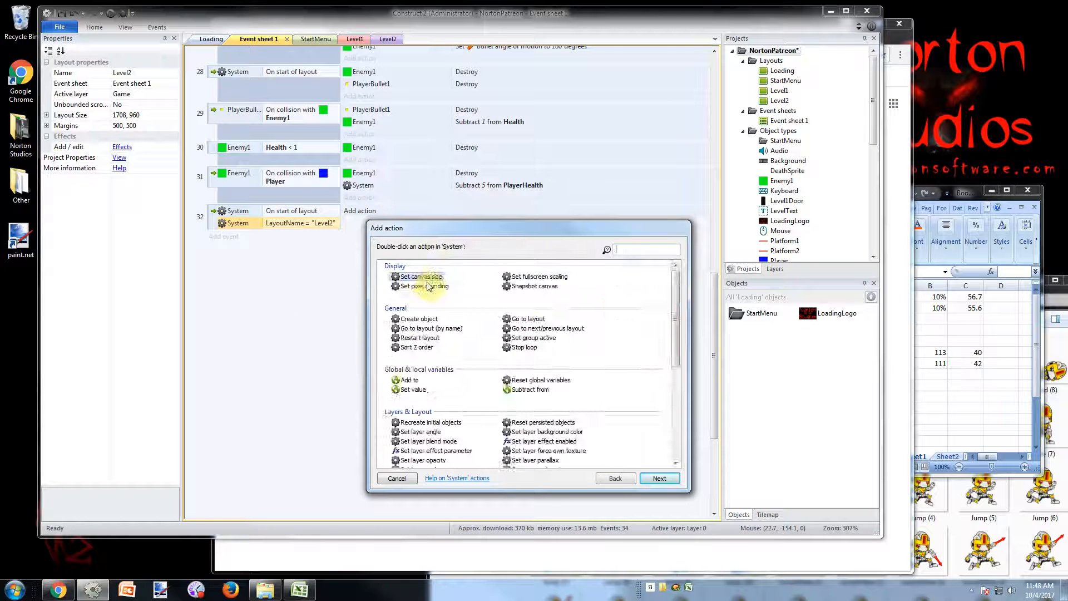
type("create")
double_click(429, 287)
key("Return")
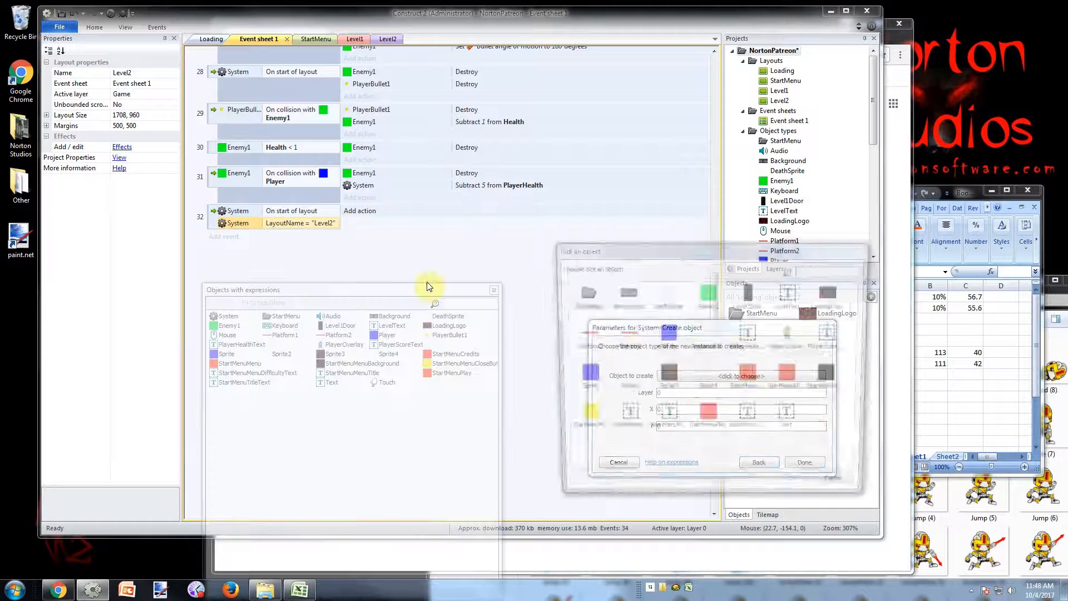
type("player")
key("Return")
key("Tab")
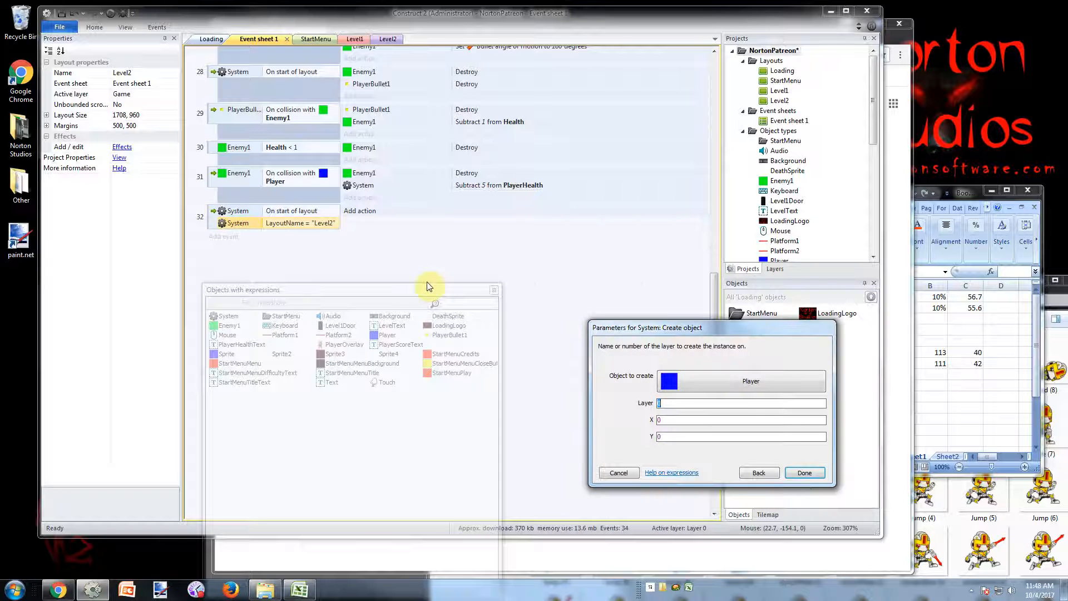
type("1")
- Set the Player's creation position to X 111 and Y 42, as recorded in the worksheet, and finish the action
key("Tab")
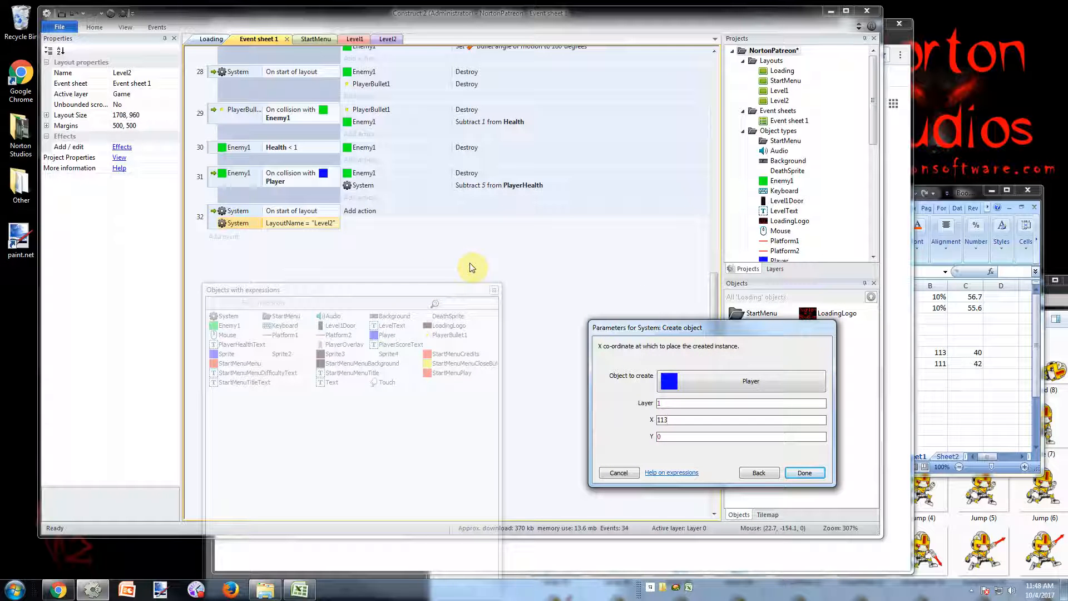
key("Tab")
type("40")
left_click_drag(946, 194, 1005, 202)
double_click(687, 418)
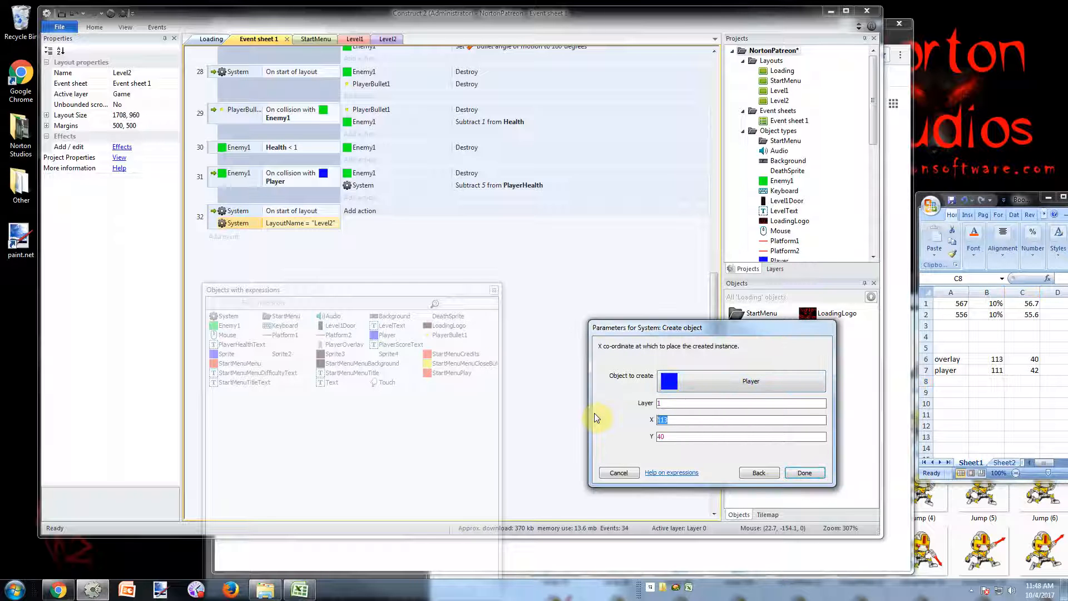
type("111")
key("Tab")
type("42")
left_click(802, 473)
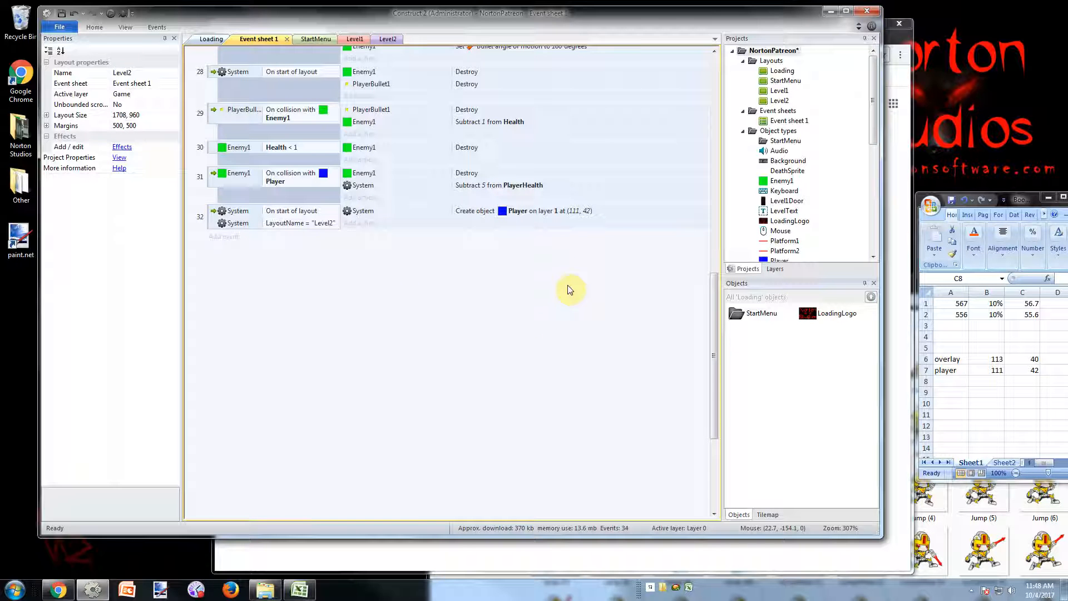
- Duplicate the Player's Create object action in the same event and replace the copy's object with PlayerOverlay
left_click(369, 210)
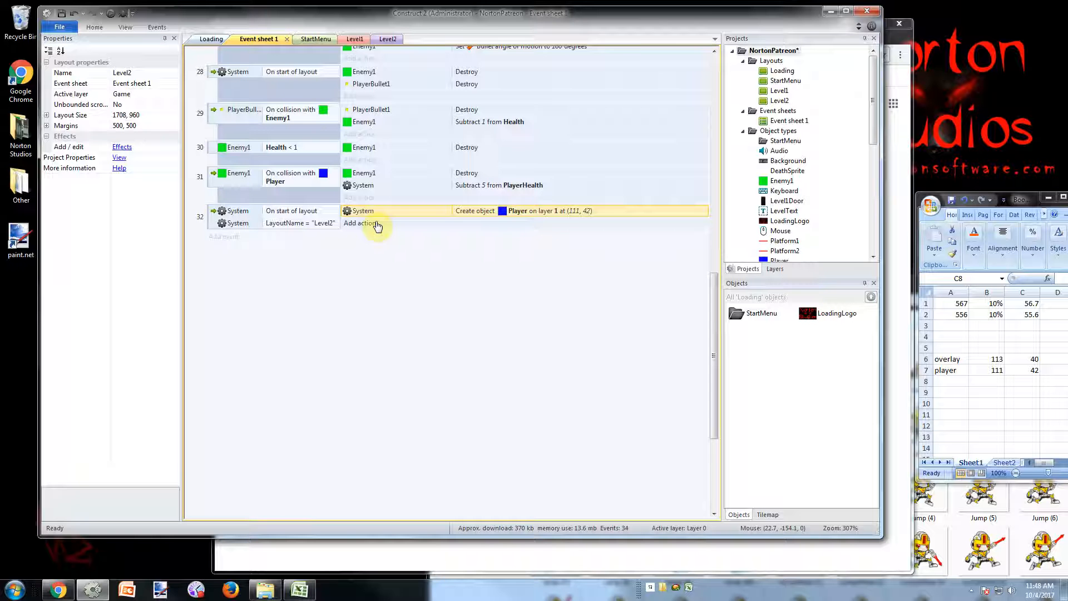
key("ctrl+c")
key("ctrl+v")
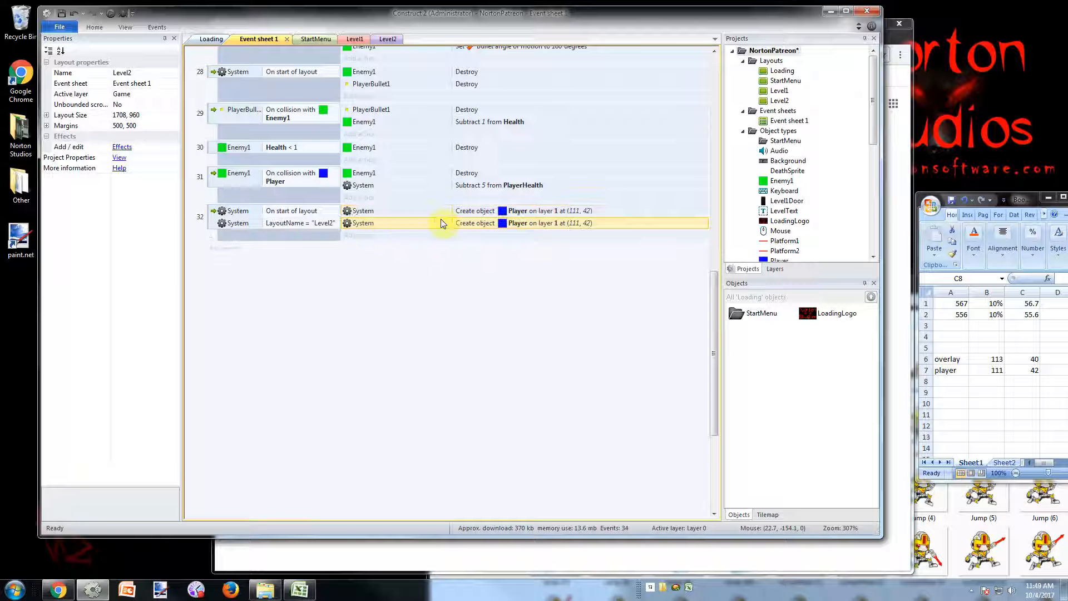
right_click(384, 224)
left_click(412, 267)
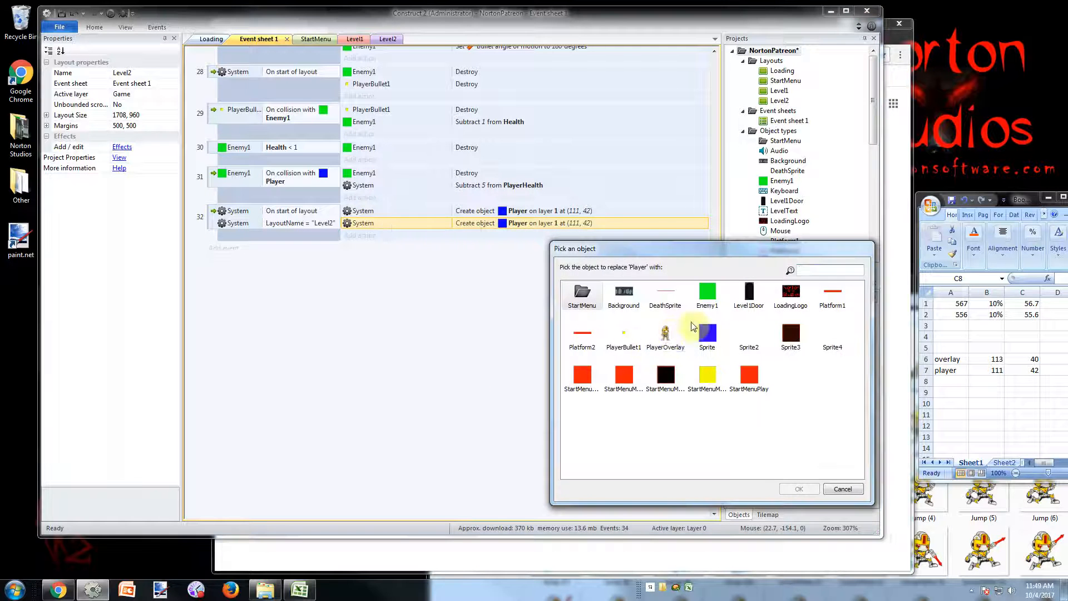
double_click(667, 335)
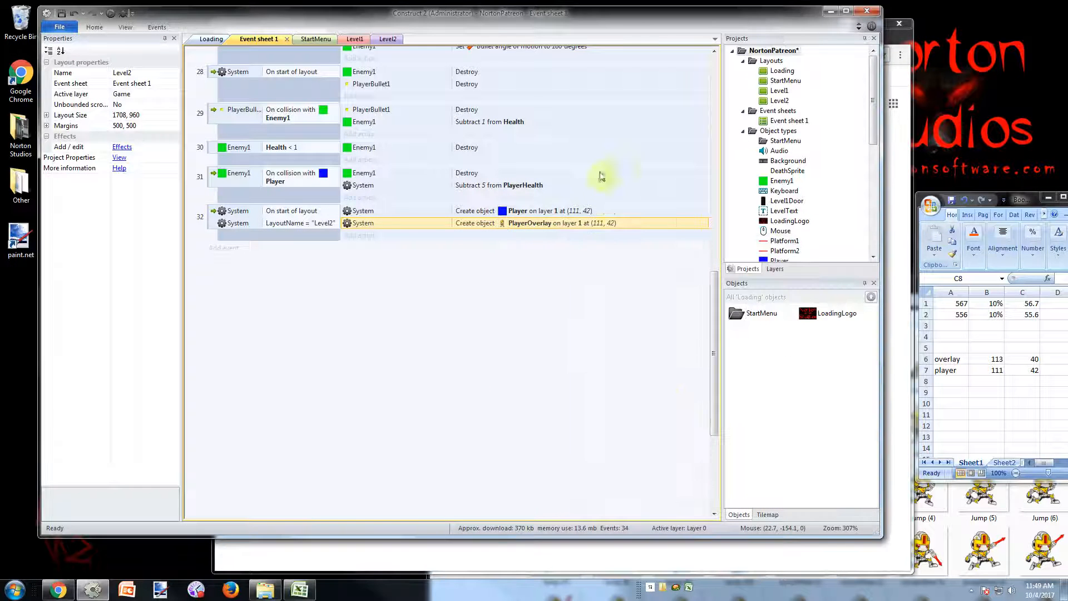
- Set PlayerOverlay's creation position to X 113 and Y 40, and save the project
double_click(608, 229)
key("Tab")
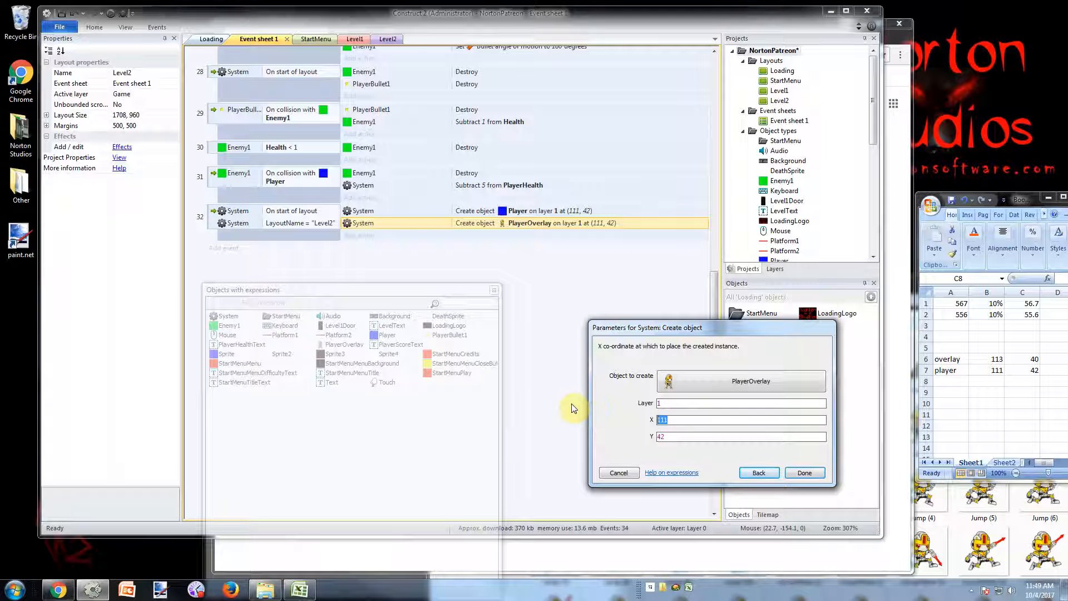
type("40")
key("Return")
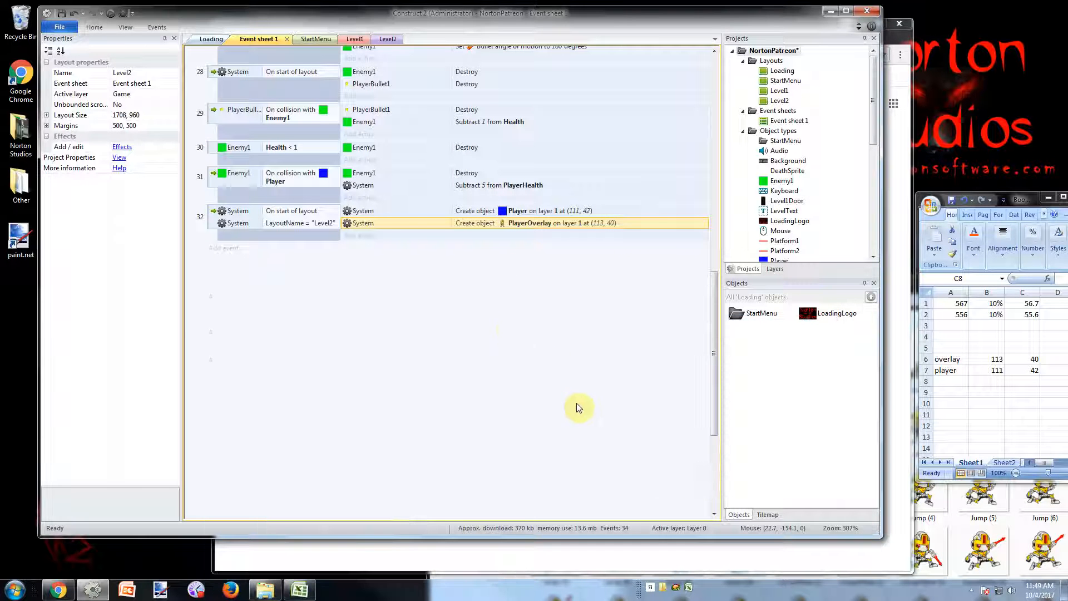
left_click(488, 308)
key("ctrl+s")
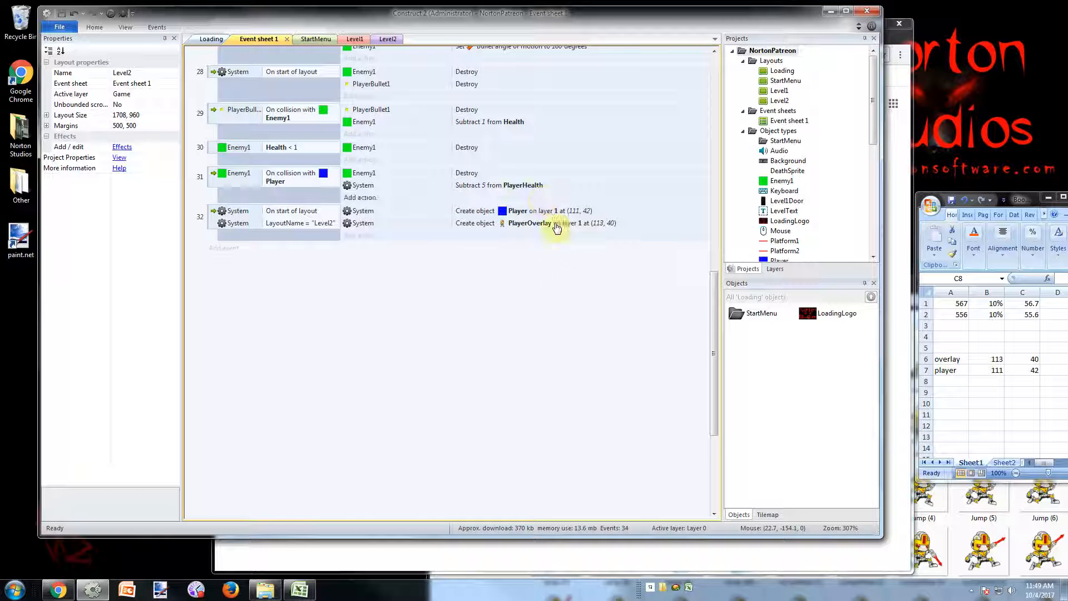
- Preview the game from Level1 and play across the platforms through the door into Level2
left_click(355, 38)
left_click(111, 14)
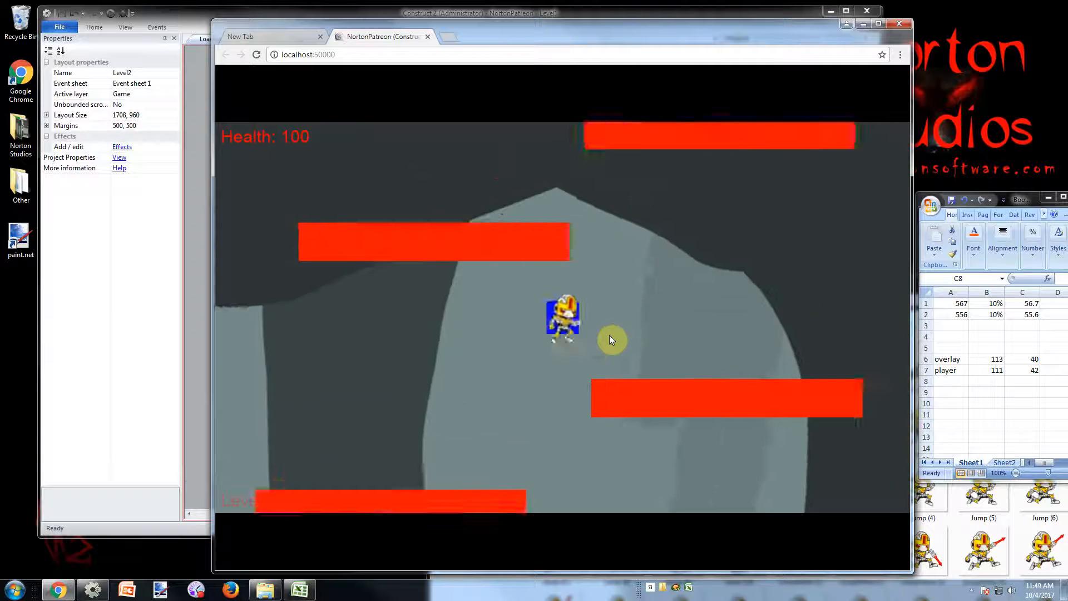
key("Left")
key("Up")
key("Right")
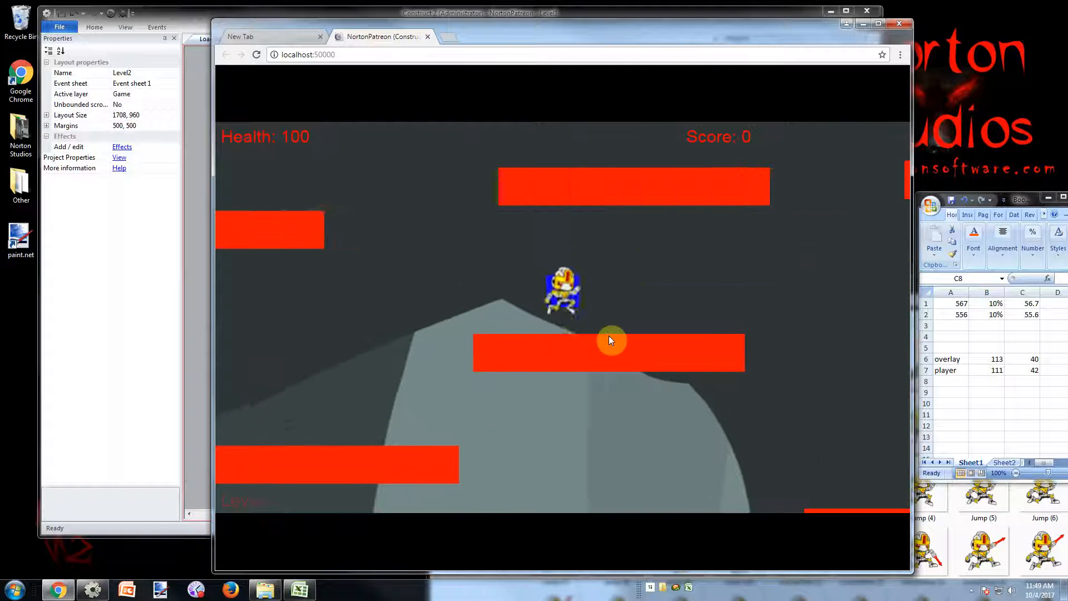
key("Up")
key("Right")
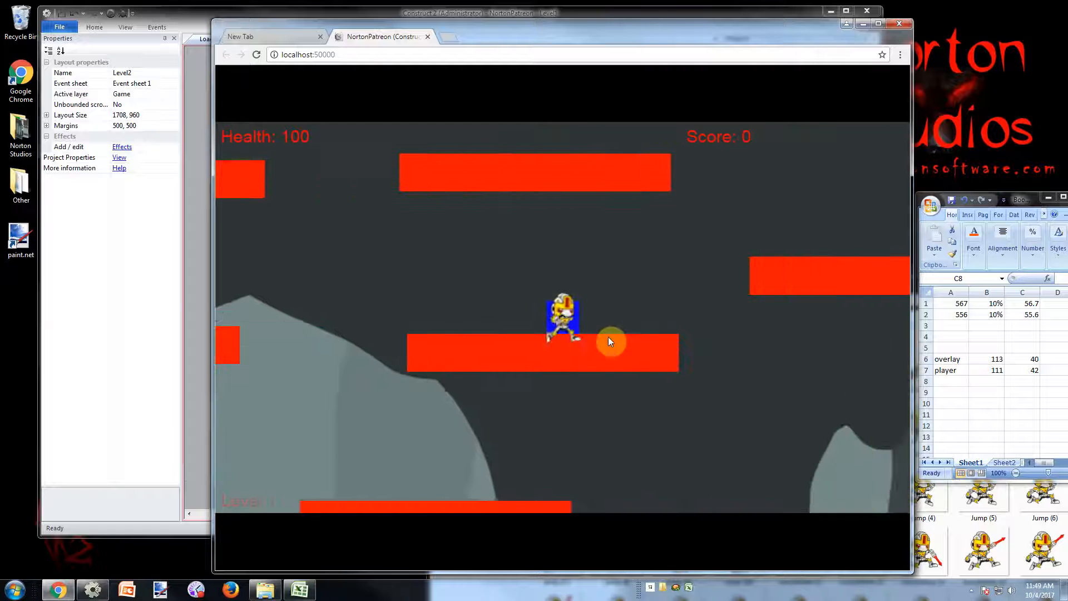
key("Up")
key("Up")
key("Right")
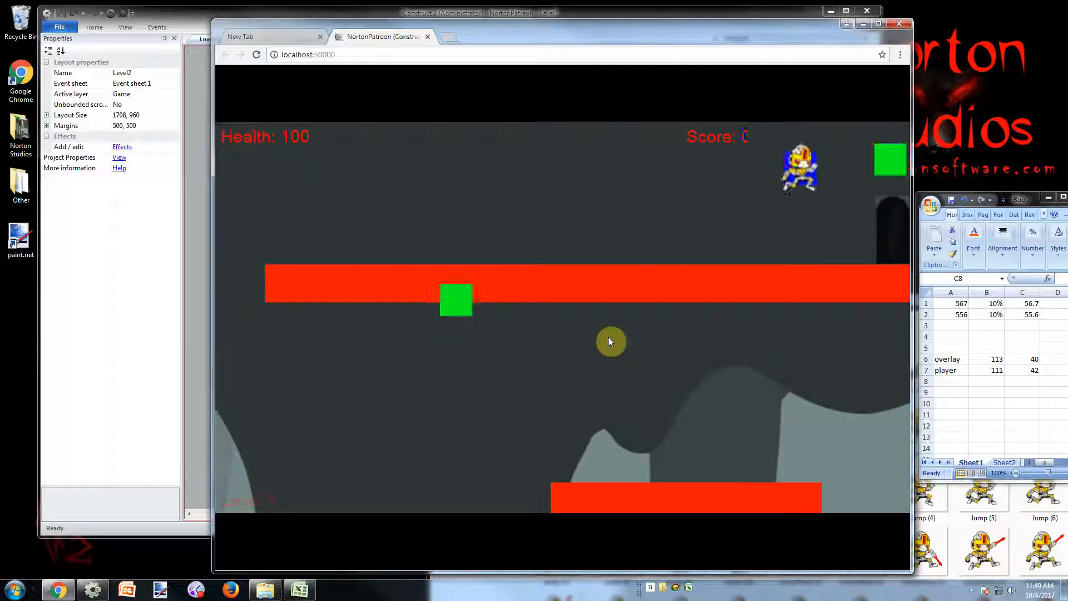
key("Left")
key("Right")
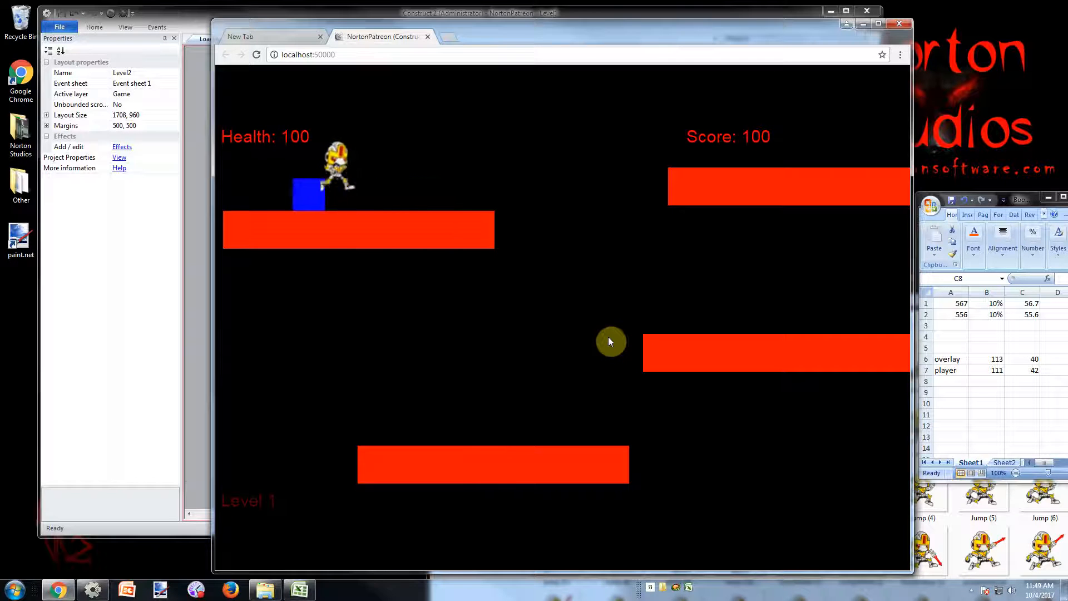
- Move and jump the Player in both directions in Level2 to check whether PlayerOverlay follows it
key("Up")
key("Left")
key("Up")
key("Right")
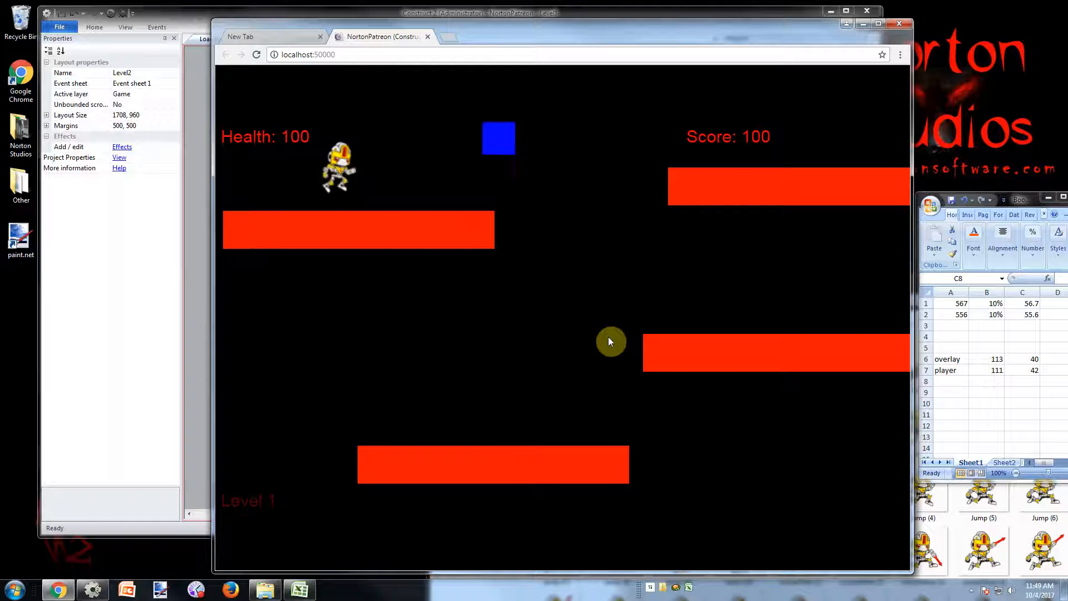
- Keep running and jumping the Player among Level2's platforms and enemies to compare its movement with PlayerOverlay's, and close the preview
key("Left")
key("Up")
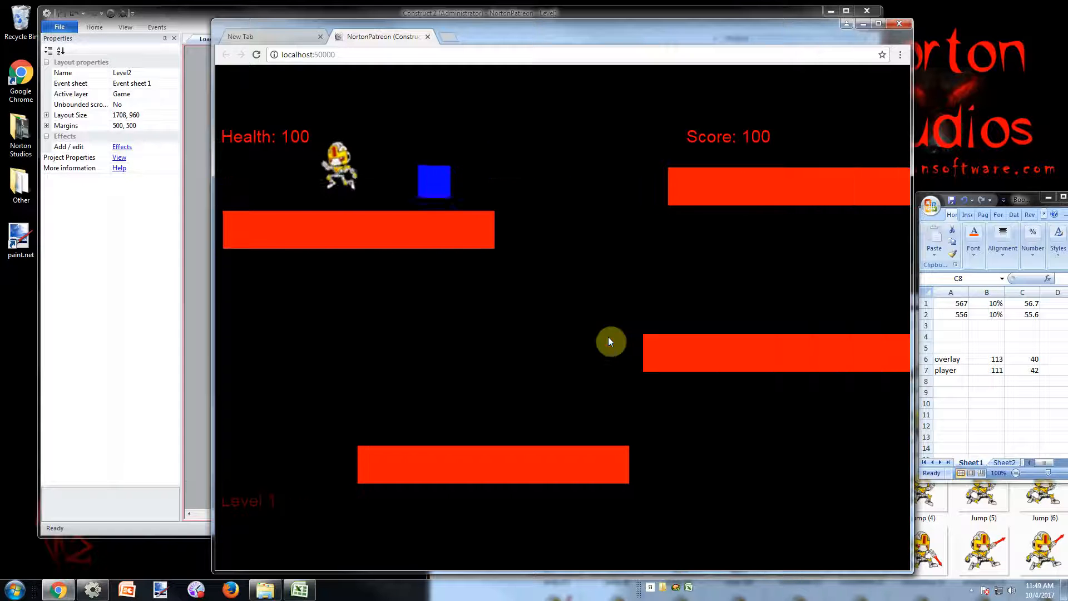
key("Up")
key("Right")
key("Left")
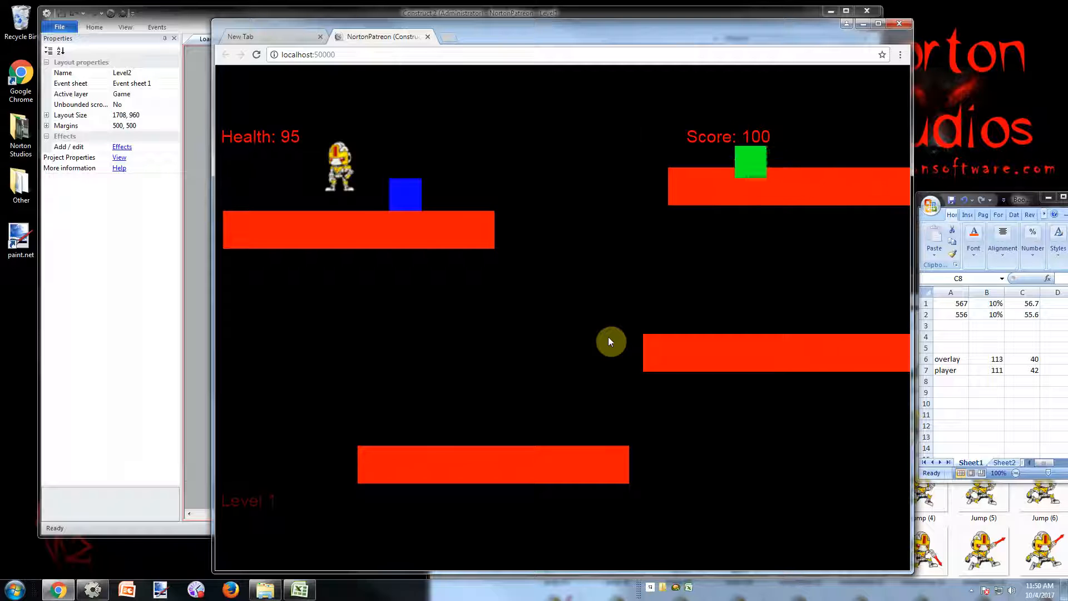
key("Left")
key("Up")
key("Right")
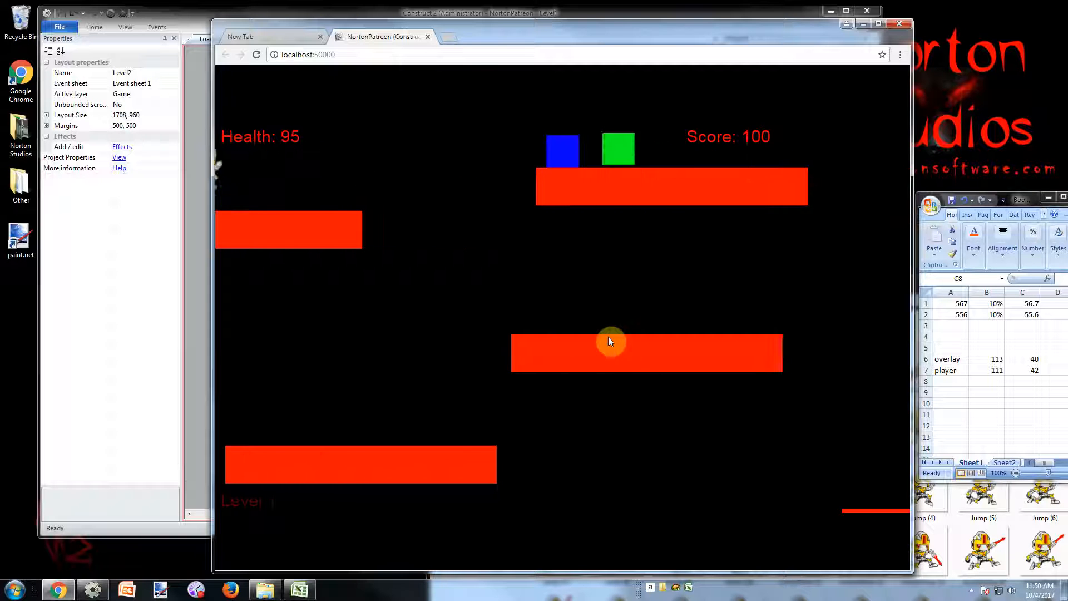
key("Left")
key("Up")
key("Right")
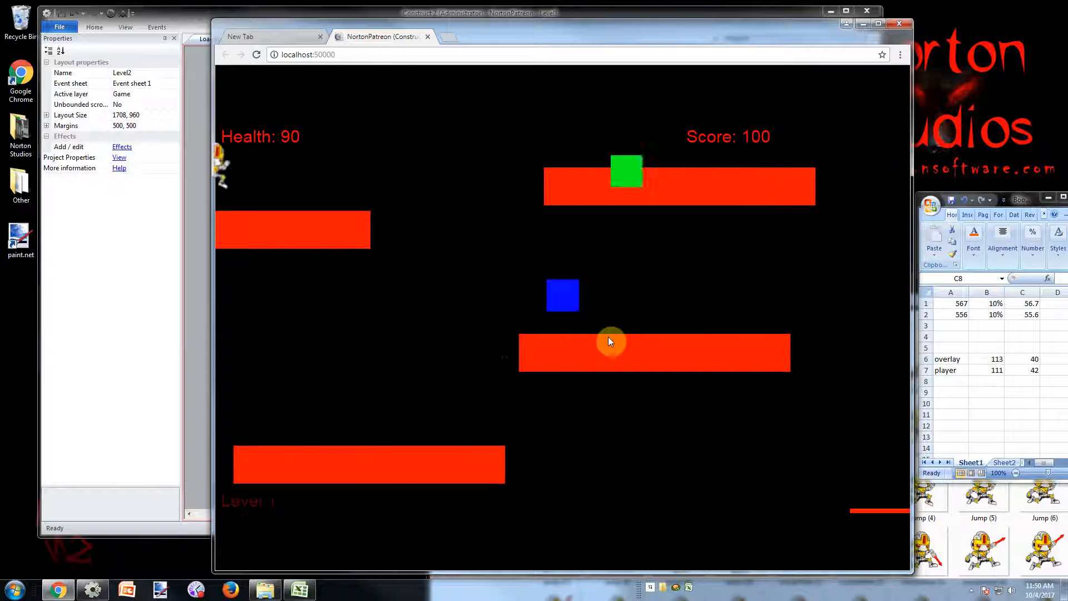
key("Left")
key("Left")
key("Up")
key("Right")
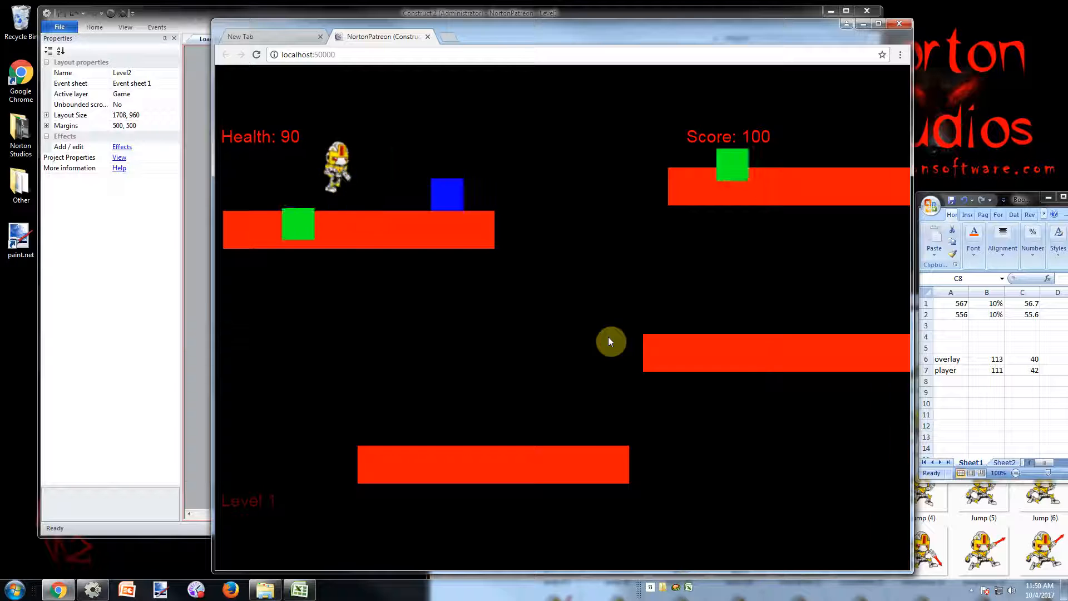
key("Up")
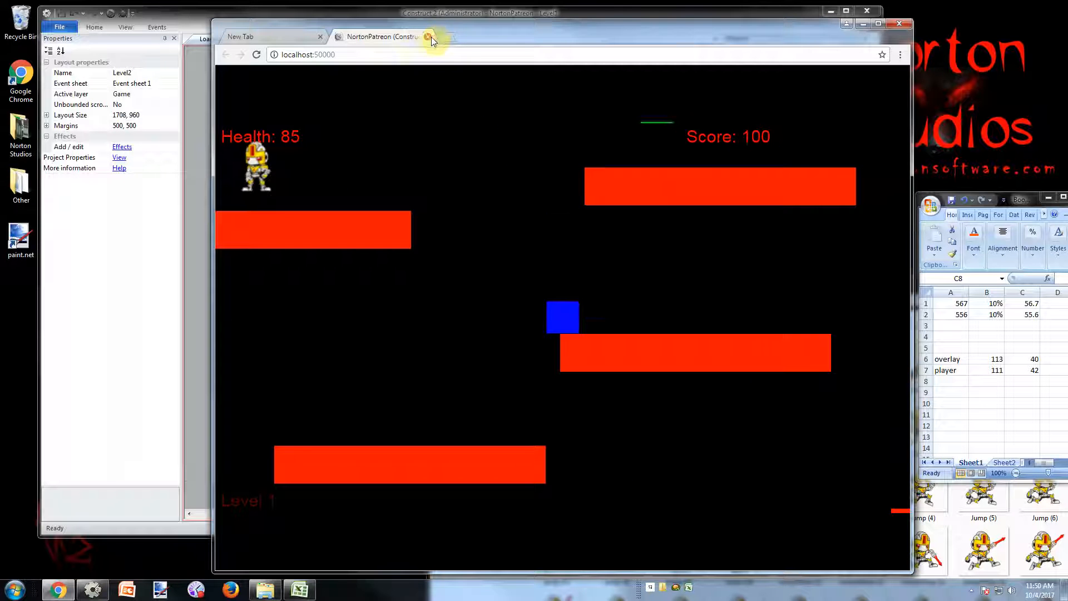
left_click(427, 36)
- Review Event sheet 1 for the start-of-layout events, including the one that pins PlayerOverlay to the Player
left_click(396, 12)
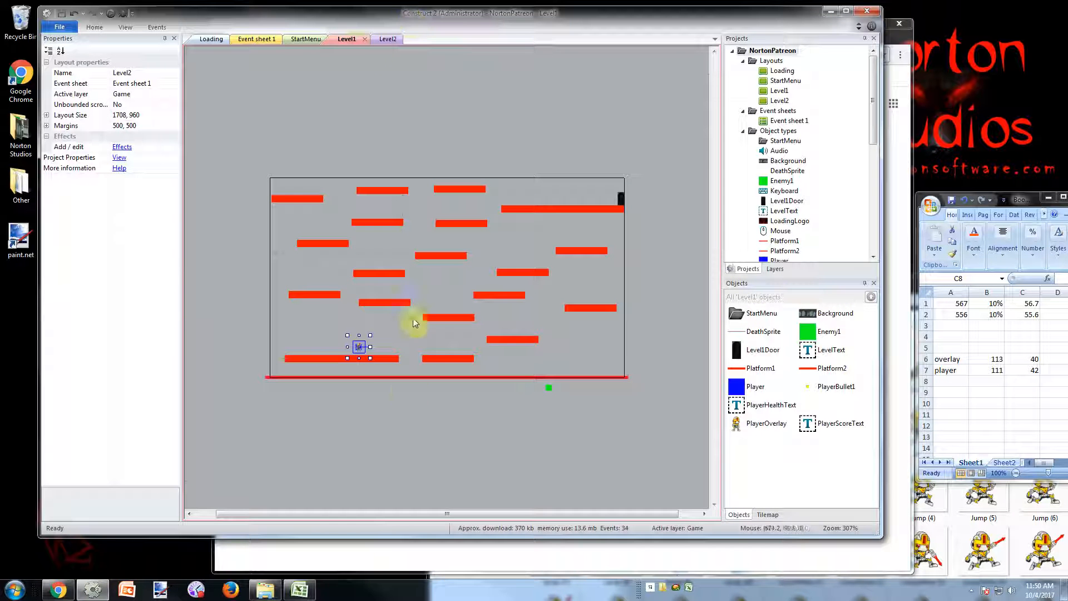
left_click(372, 411)
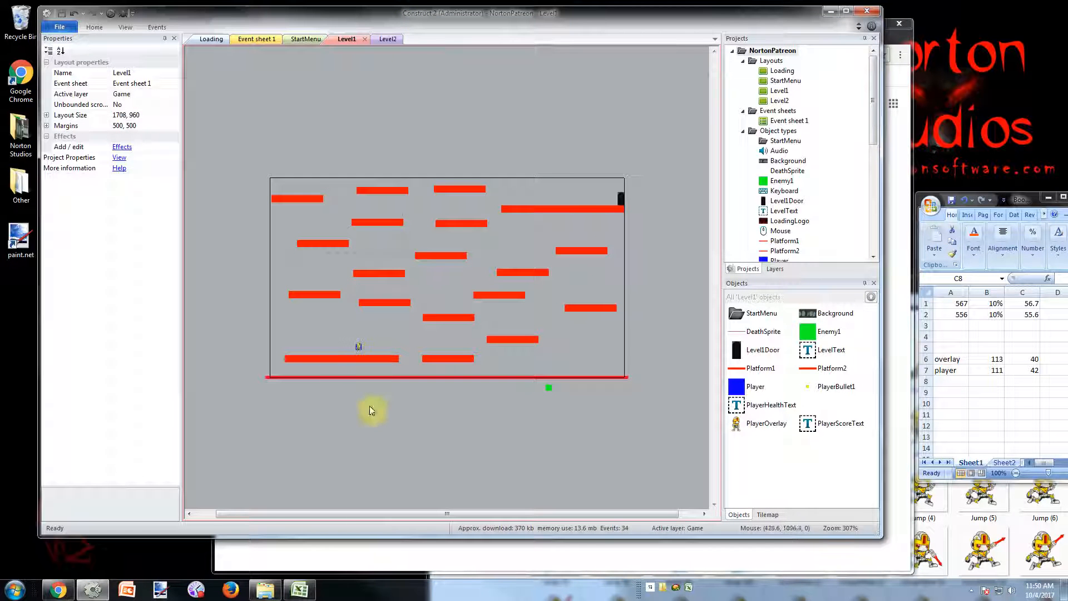
left_click(217, 40)
left_click(270, 42)
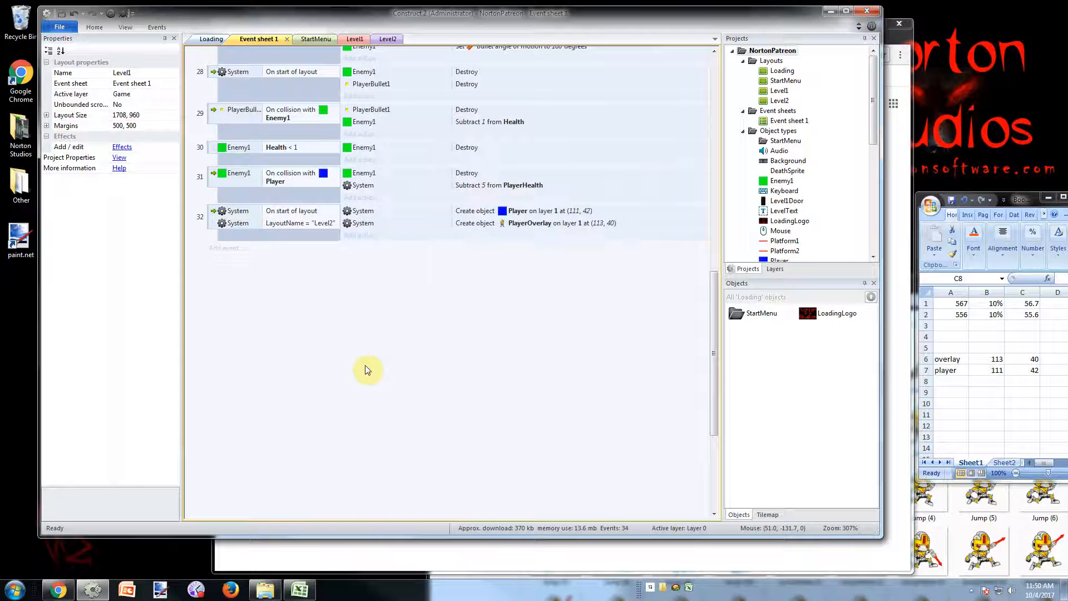
scroll(370, 368, "up", 5)
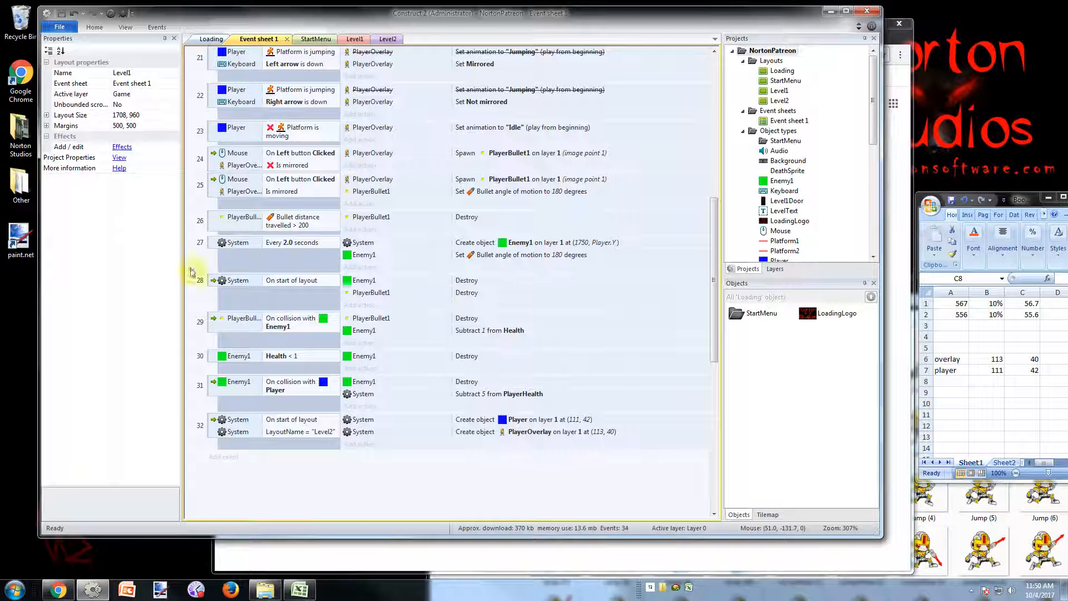
scroll(550, 178, "up", 4)
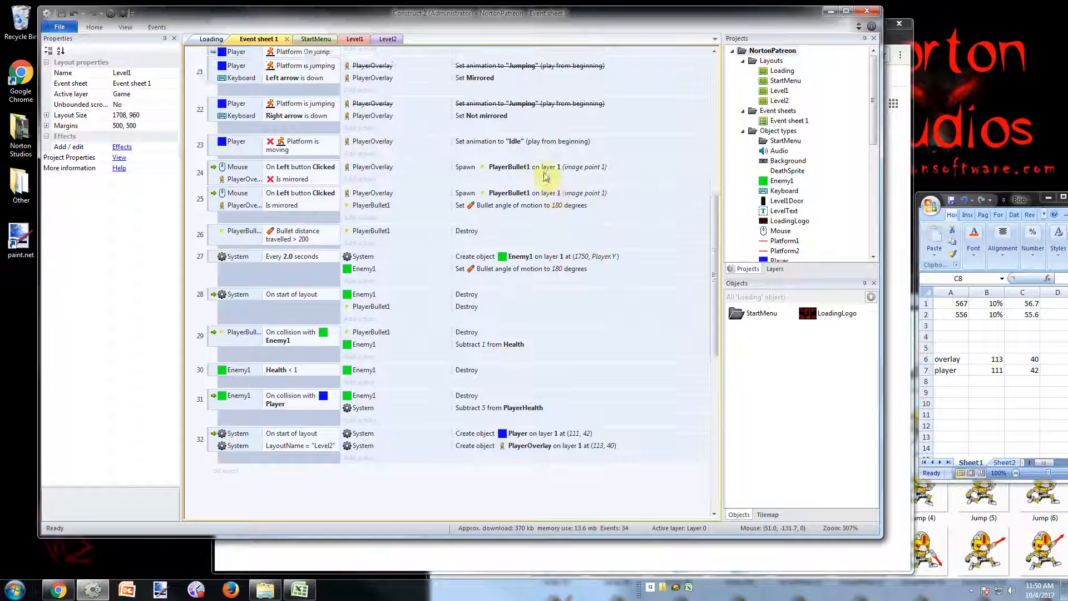
scroll(394, 303, "up", 8)
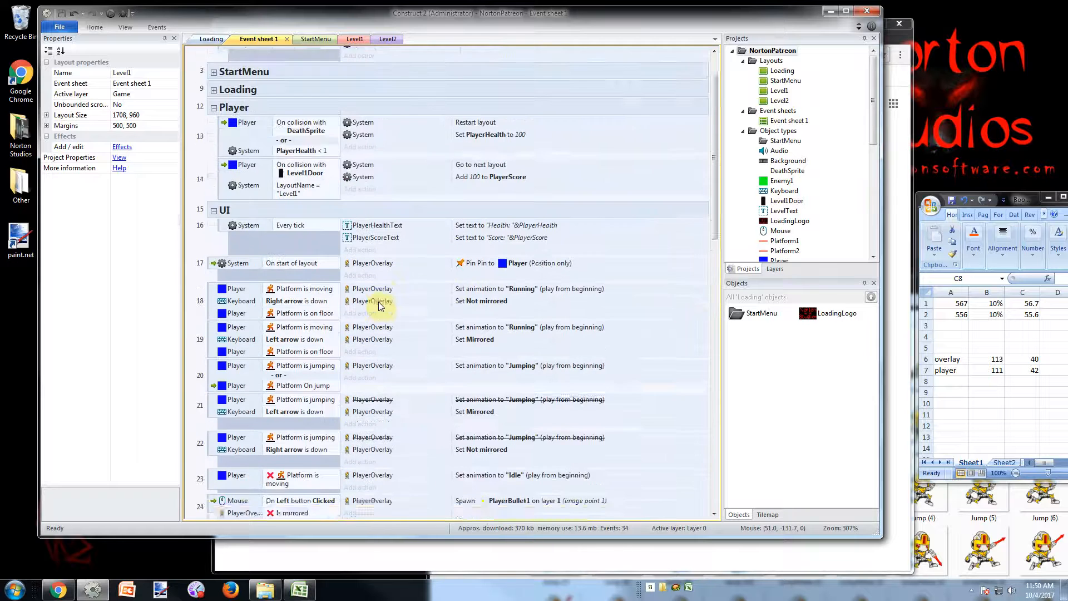
scroll(390, 305, "down", 5)
scroll(379, 306, "down", 3)
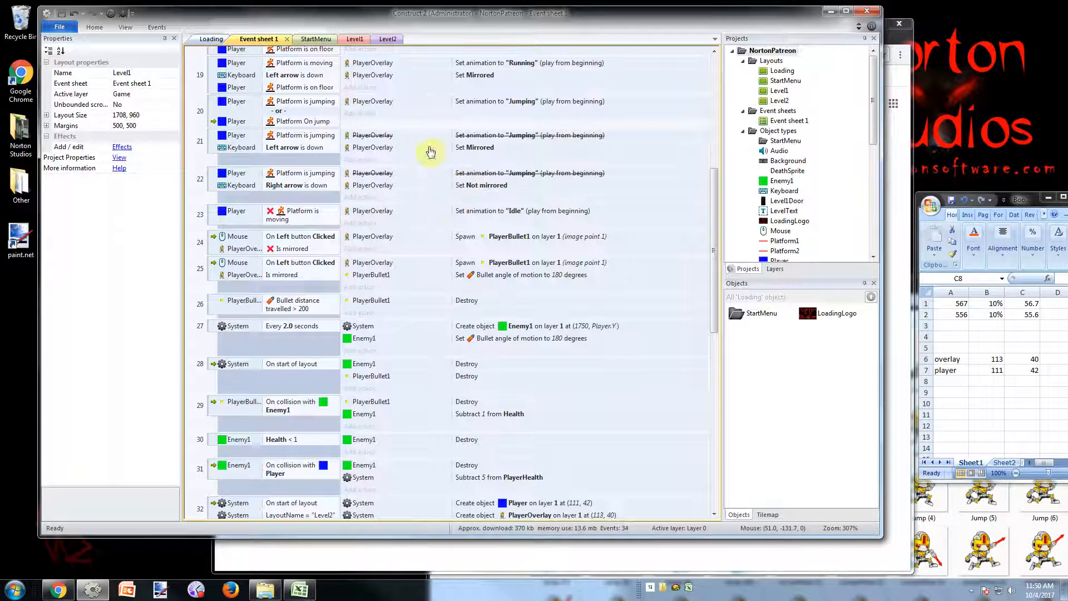
scroll(410, 266, "down", 3)
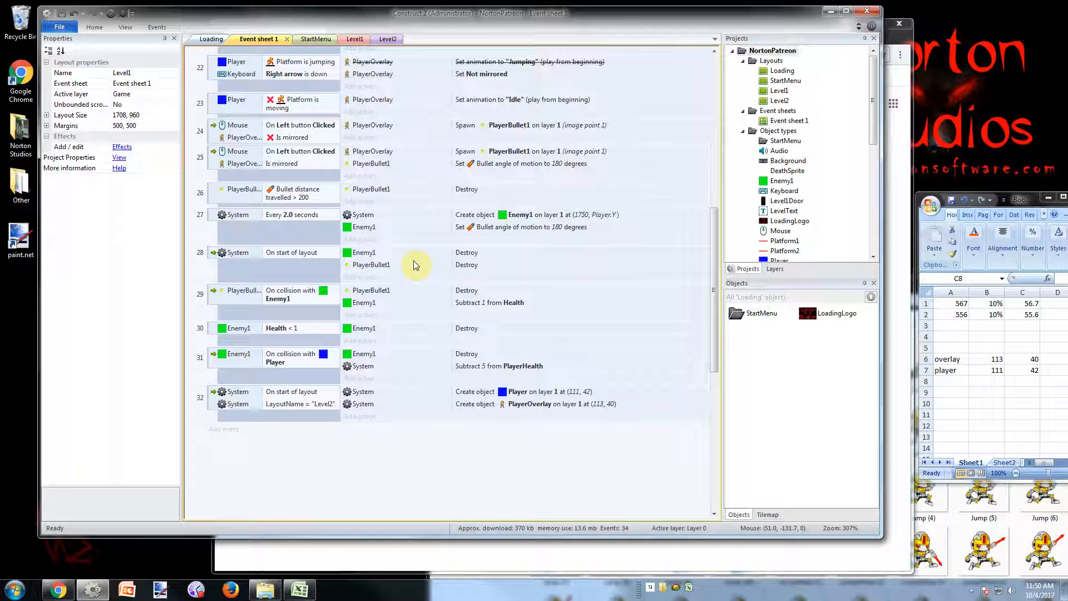
scroll(414, 261, "up", 9)
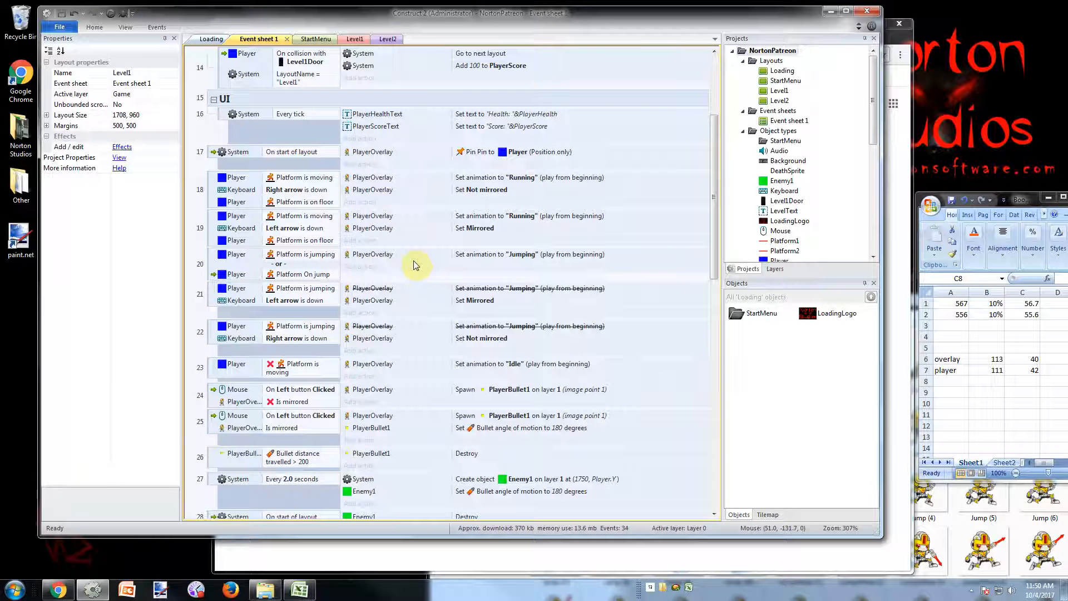
left_click(215, 152)
scroll(349, 378, "up", 5)
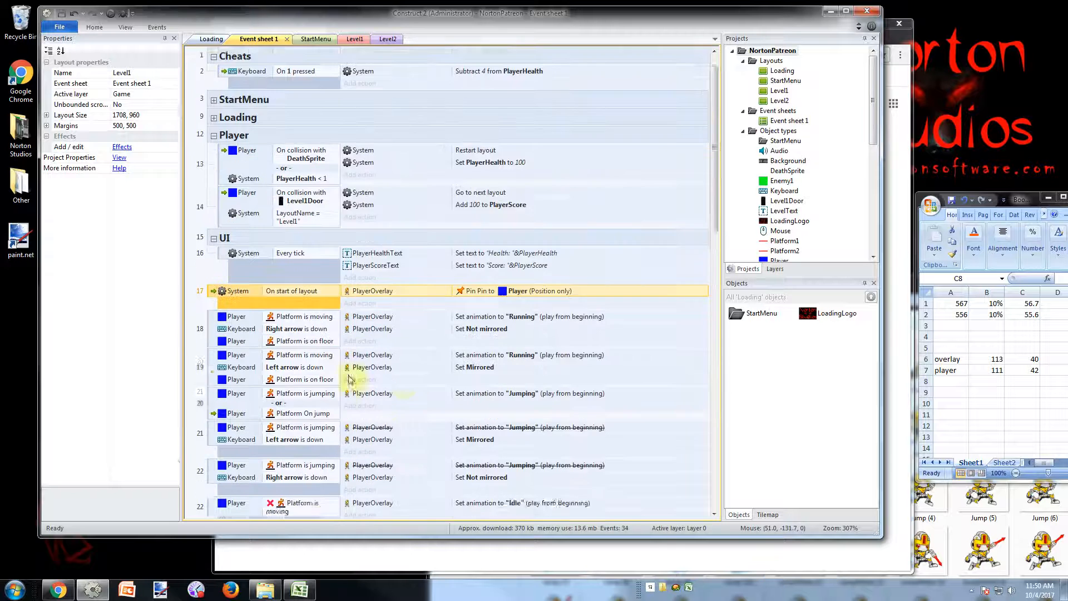
scroll(336, 327, "down", 2)
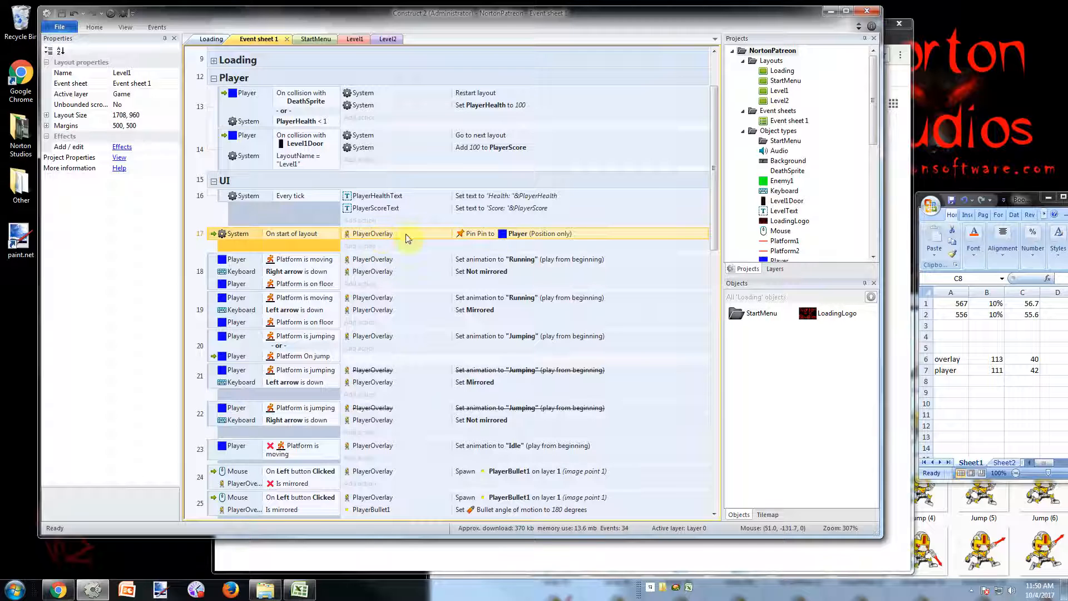
scroll(301, 106, "down", 2)
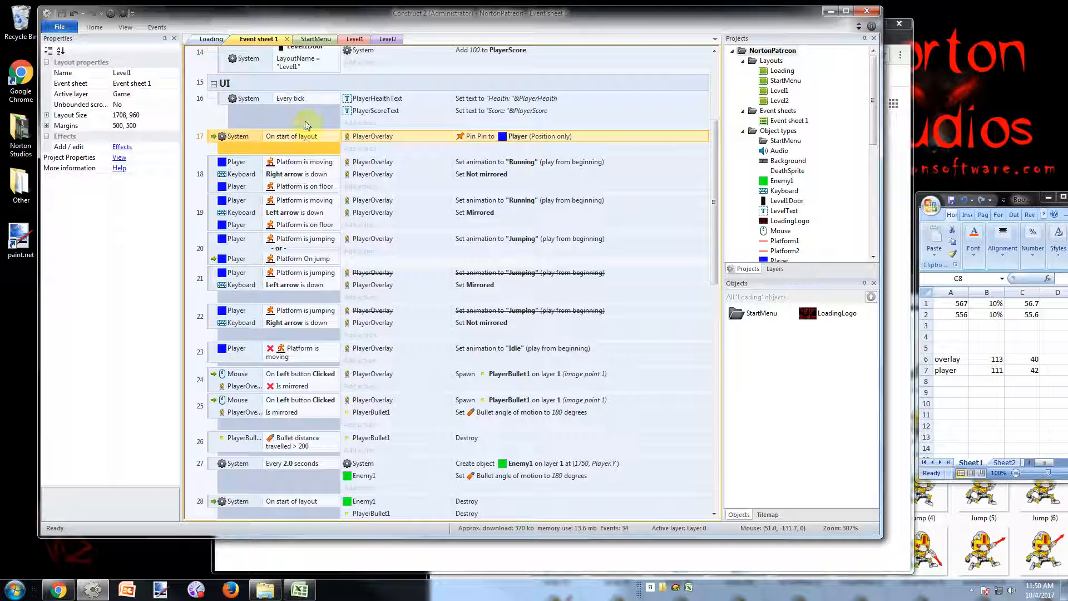
- Move the Level2 event that creates Player and PlayerOverlay to the top of the event sheet, above the Cheats group
scroll(312, 144, "down", 3)
scroll(350, 392, "down", 2)
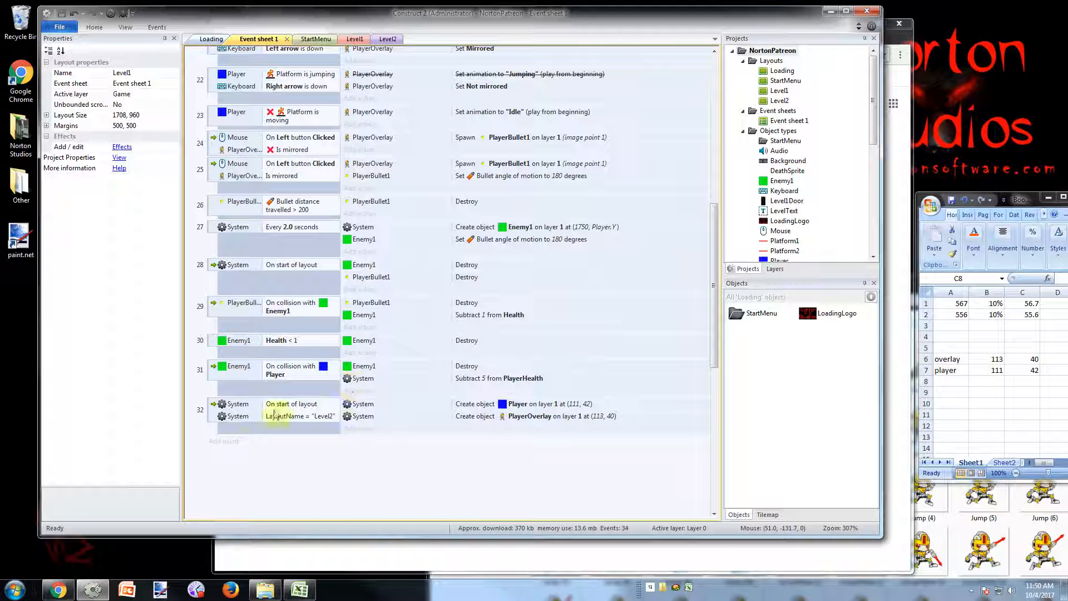
left_click_drag(284, 408, 257, 92)
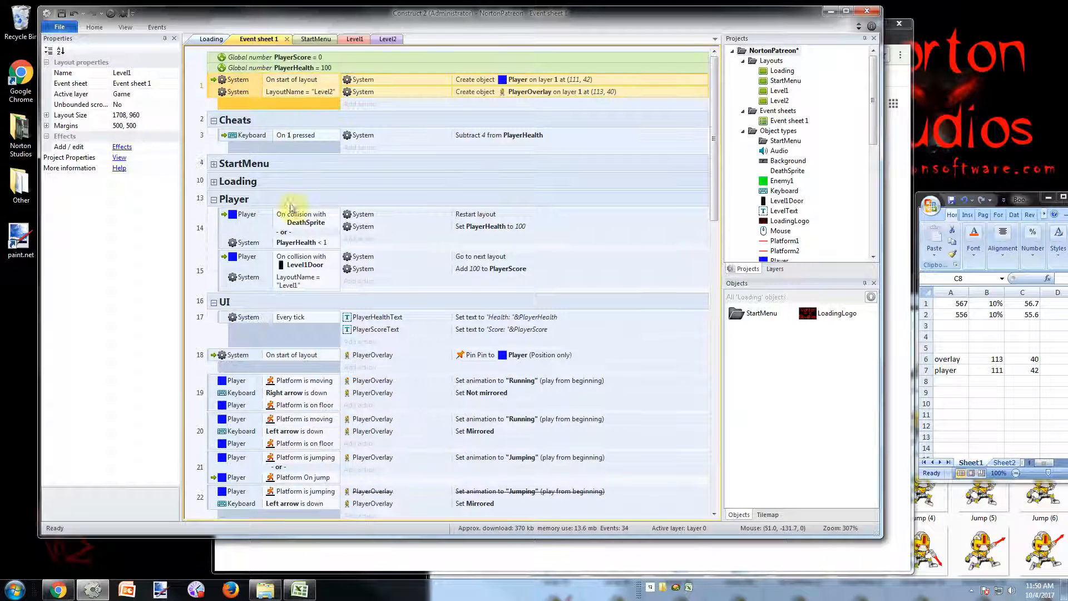
- Move the start-of-layout event that destroys Enemy1 and PlayerBullet1 to the top of the sheet, above the Level2 creation event
scroll(254, 370, "down", 3)
scroll(253, 370, "down", 5)
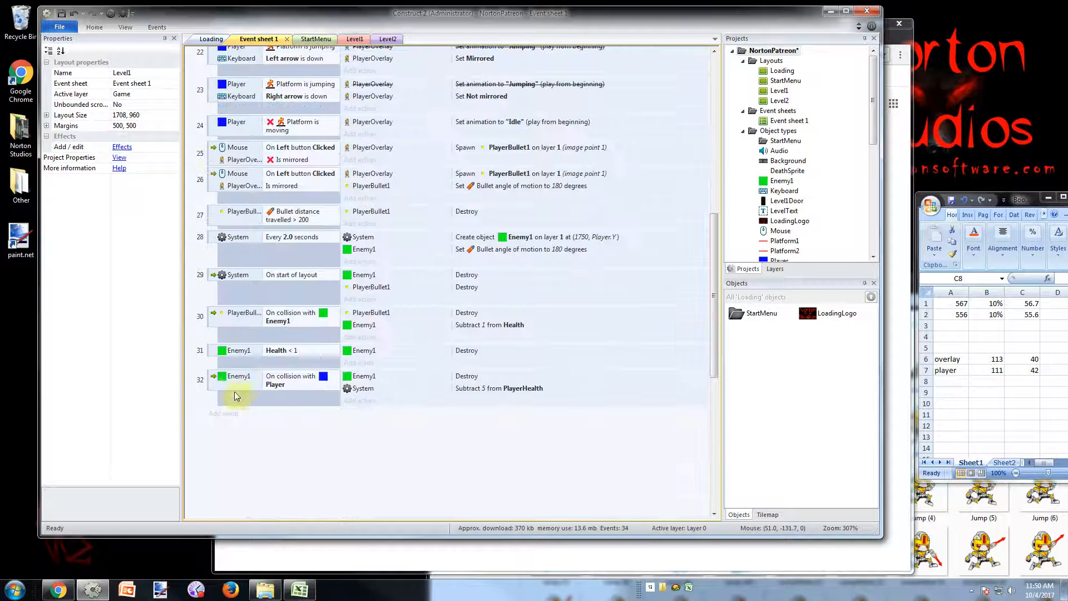
left_click(215, 276)
left_click_drag(215, 267, 213, 5)
mouse_move(216, 78)
left_mouse_down()
mouse_move(221, 96)
mouse_move(211, 73)
left_mouse_up()
left_click(158, 28)
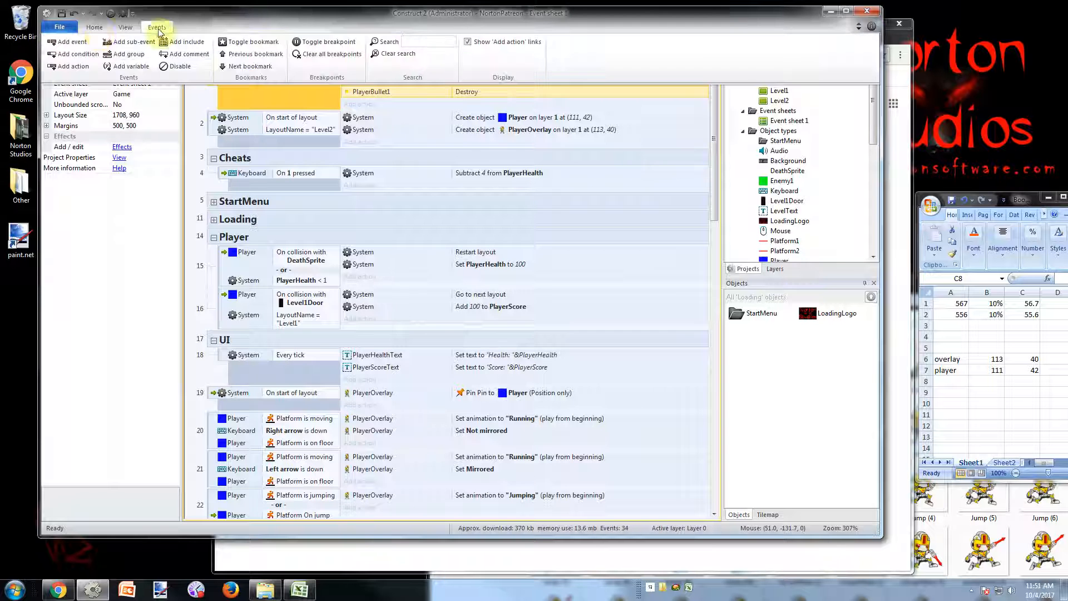
left_click(101, 28)
left_click(503, 329)
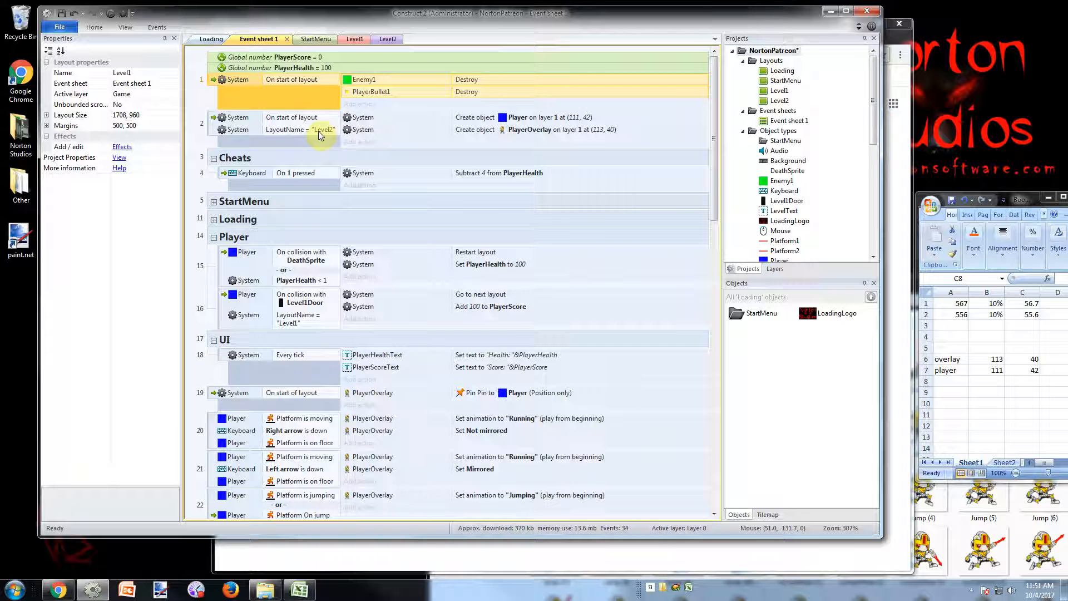
- Copy the action pinning PlayerOverlay to Player into the Level2 creation event, after its two Create object actions, and toggle the copy's enabled state
left_click(464, 120)
scroll(465, 393, "down", 10)
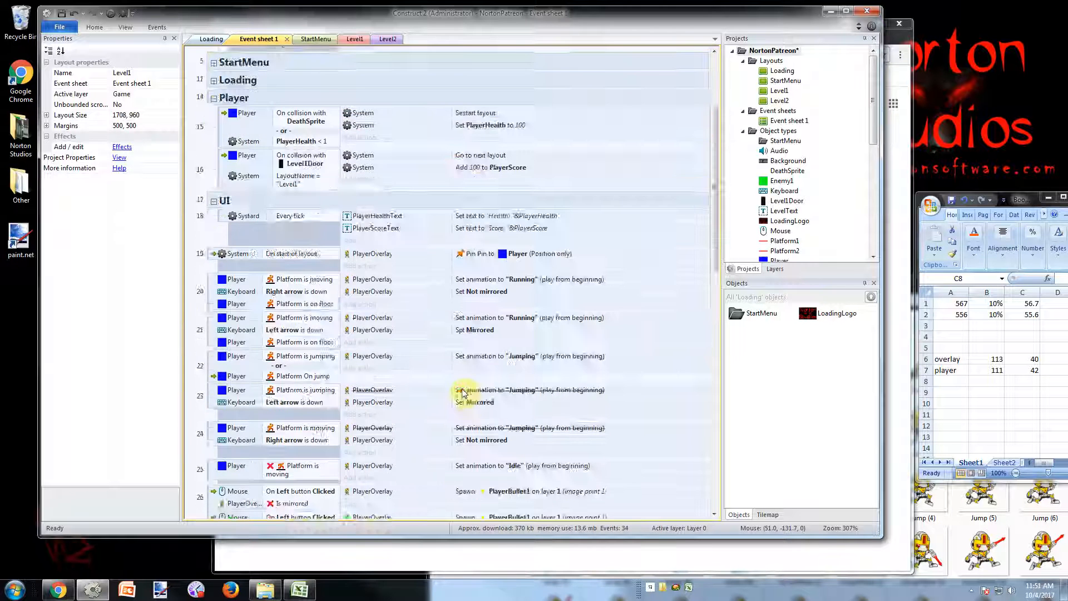
scroll(448, 468, "up", 5)
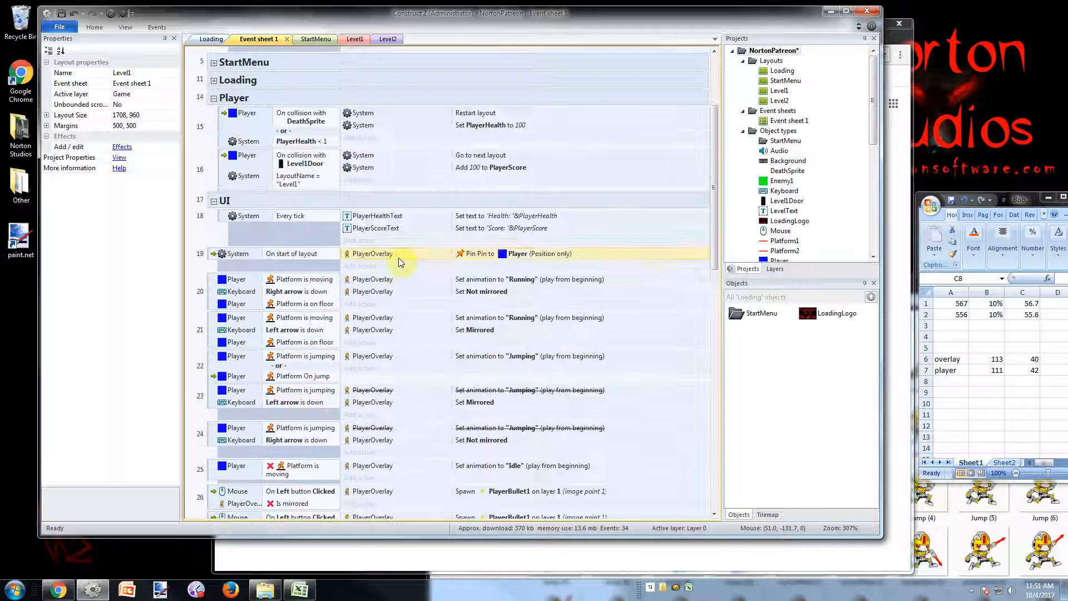
scroll(398, 262, "down", 1)
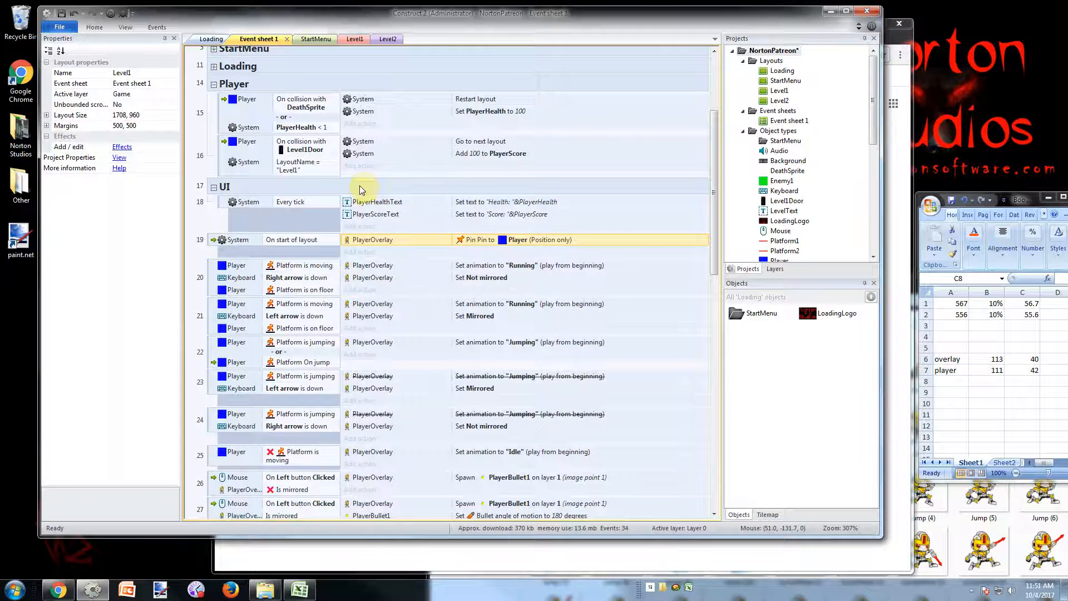
scroll(362, 186, "up", 5)
scroll(379, 277, "down", 6)
scroll(378, 277, "down", 5)
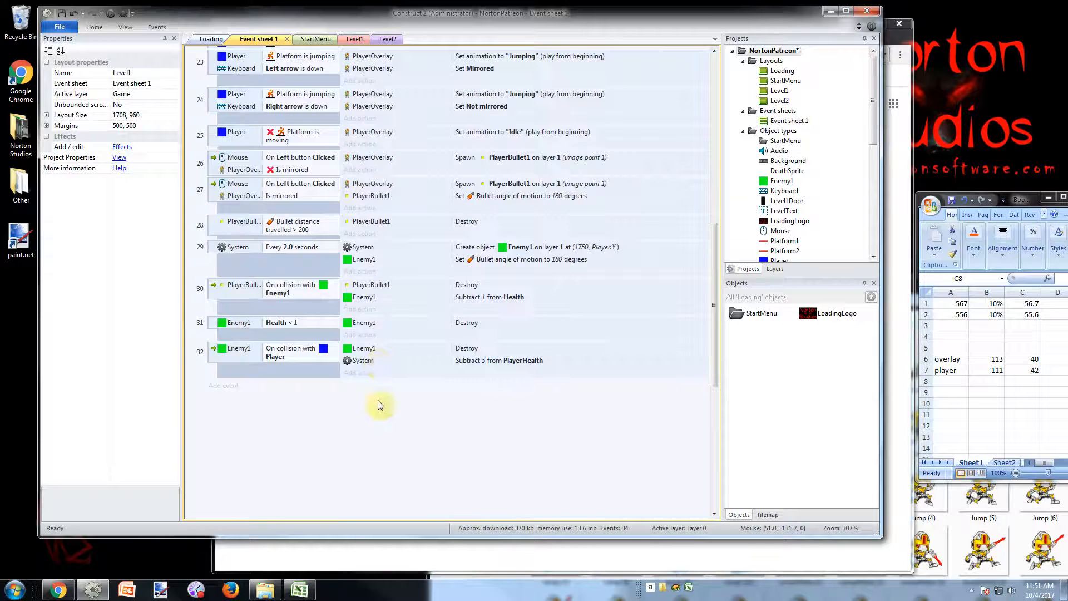
scroll(380, 405, "up", 6)
scroll(389, 286, "up", 4)
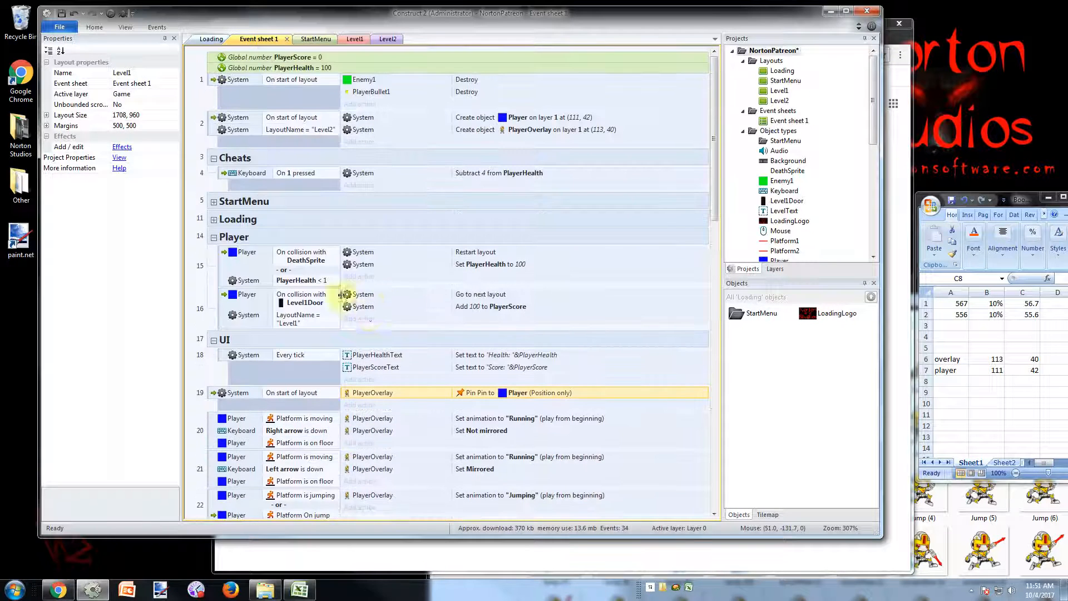
key("ctrl+v")
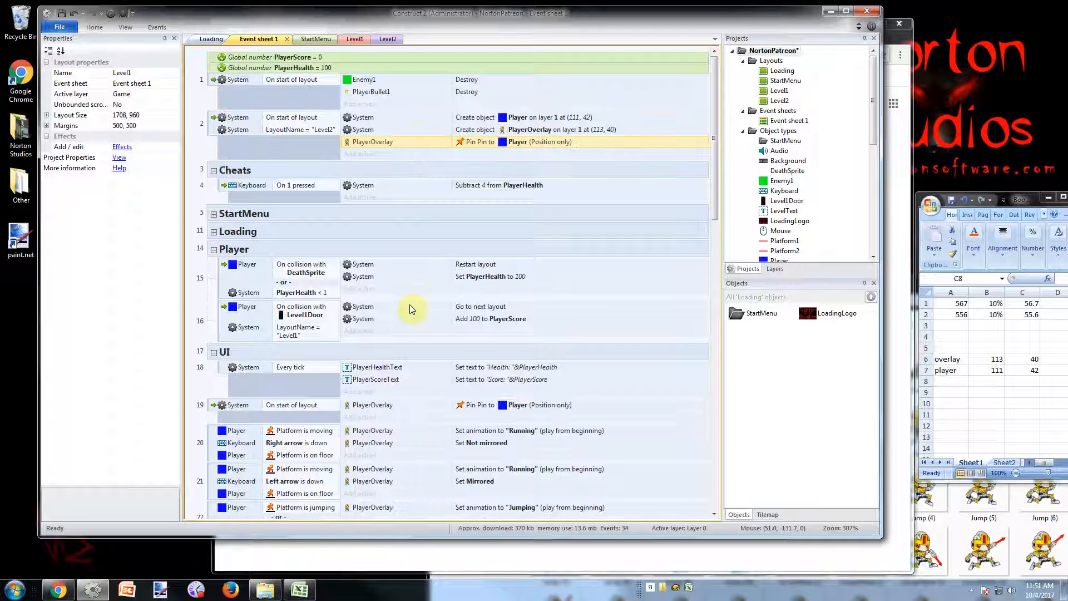
right_click(379, 142)
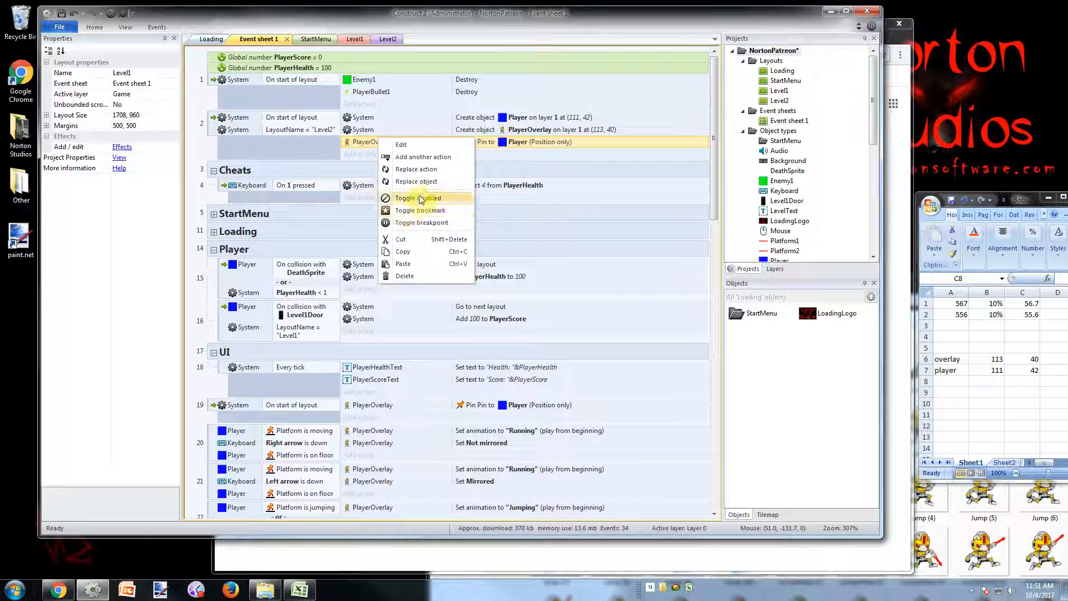
left_click(421, 199)
- Preview the game from Level1, play through the door into Level2 with the copied pin action disabled, and close the preview
left_click(351, 39)
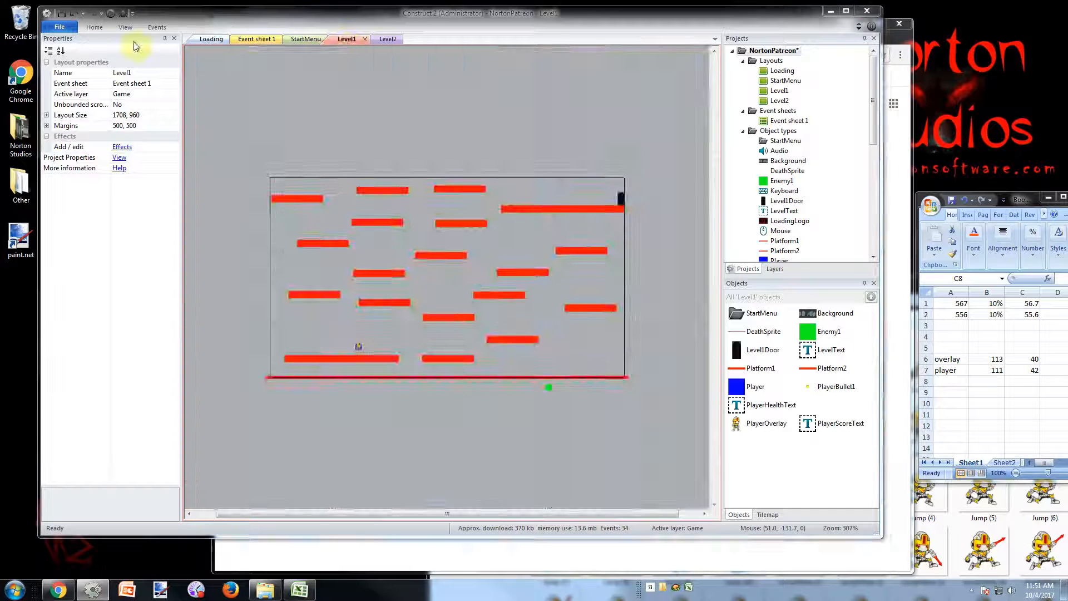
key("F5")
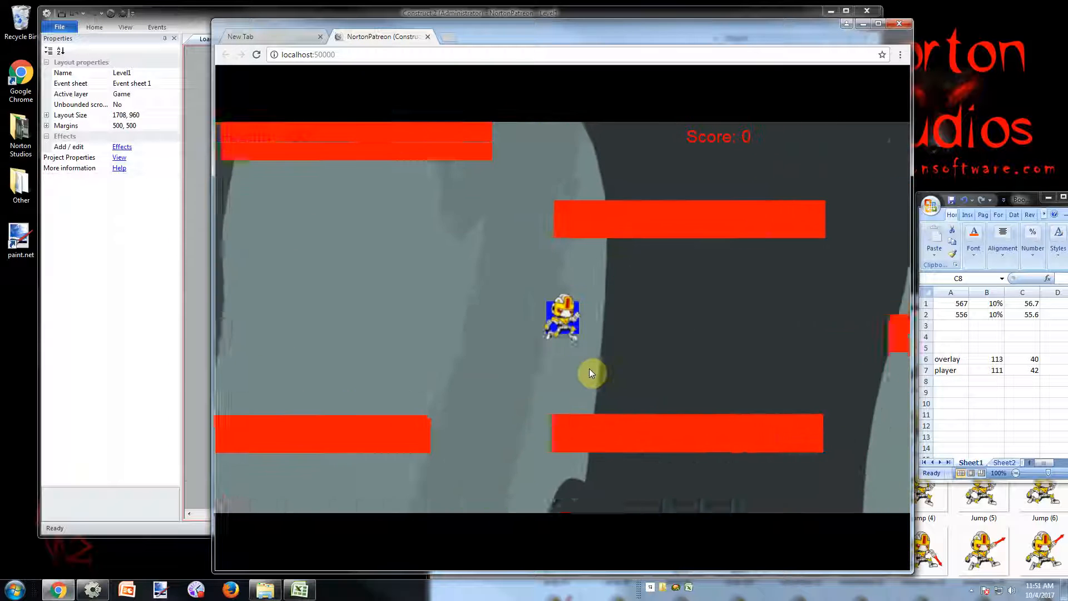
left_click(583, 374)
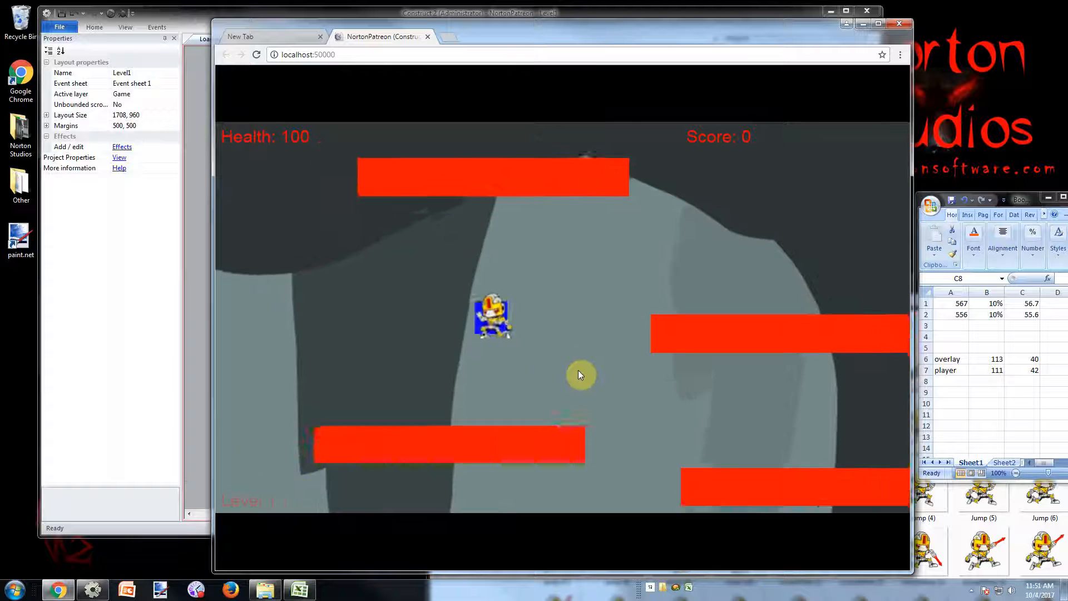
left_click(579, 371)
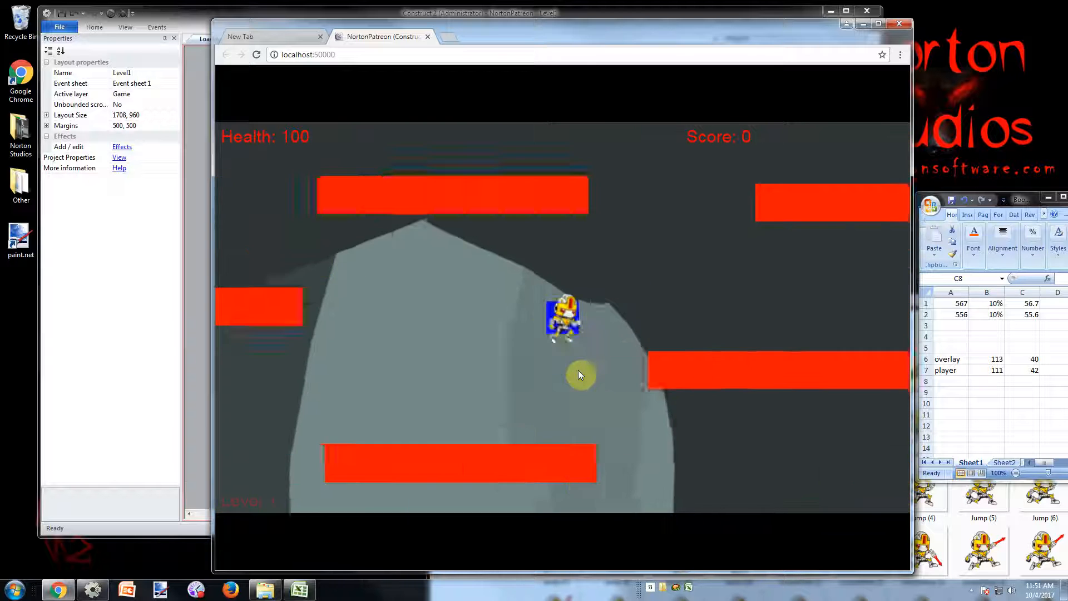
left_click(578, 371)
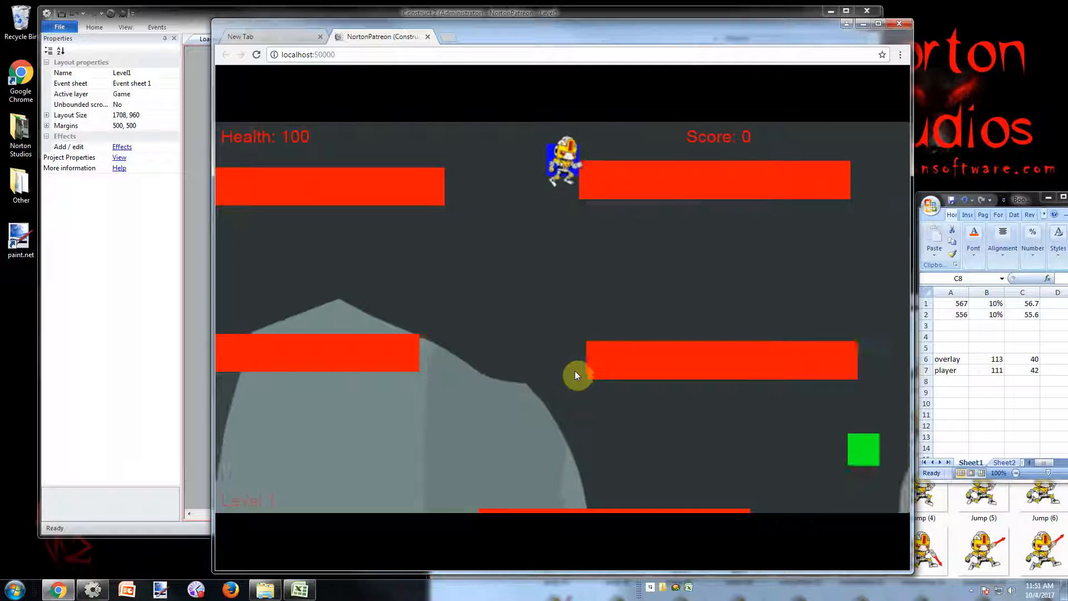
left_click(575, 372)
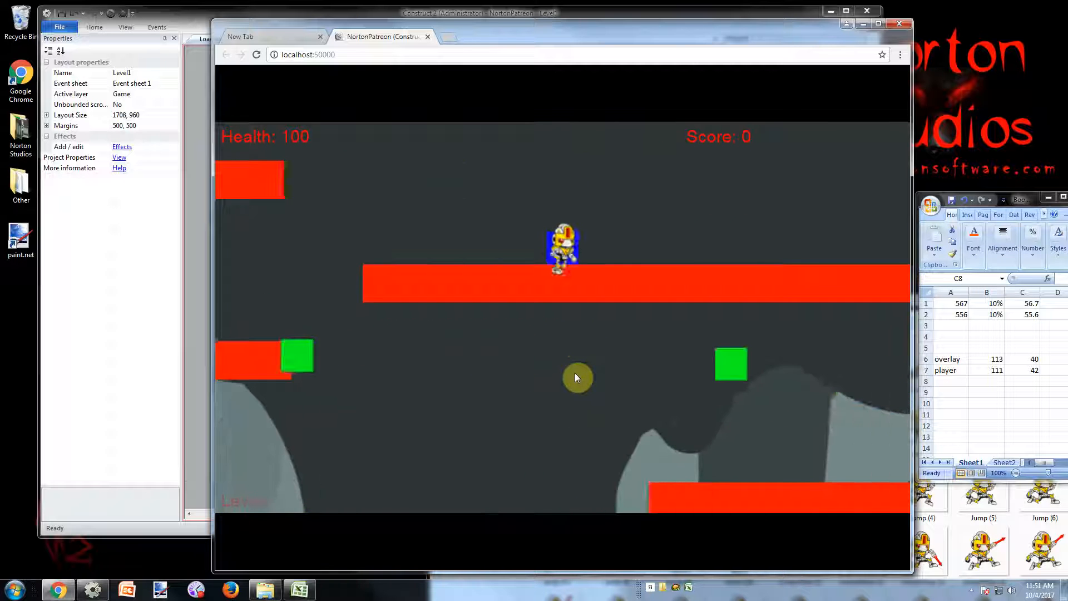
key("Right")
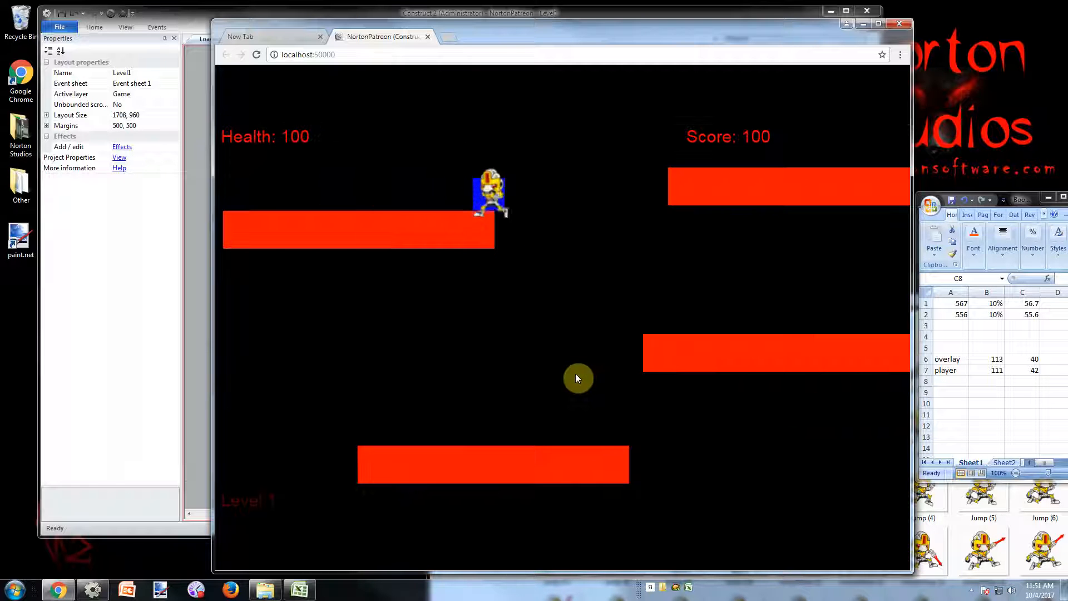
key("Left")
left_click(441, 223)
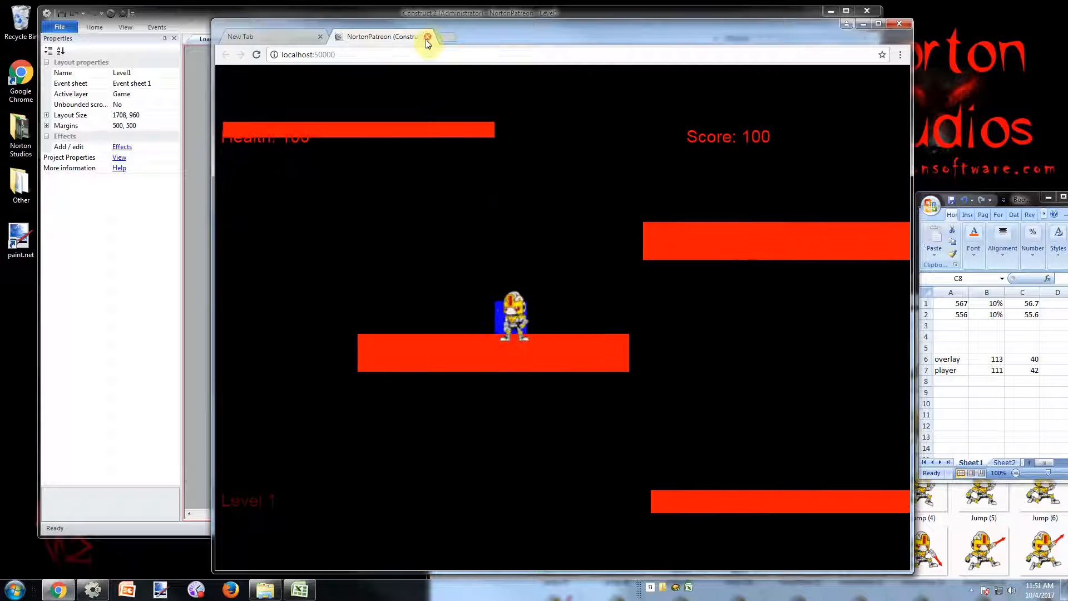
left_click(427, 37)
left_click(425, 13)
- Re-enable the action pinning PlayerOverlay to Player in the Level2 creation event on Event sheet 1
left_click(307, 40)
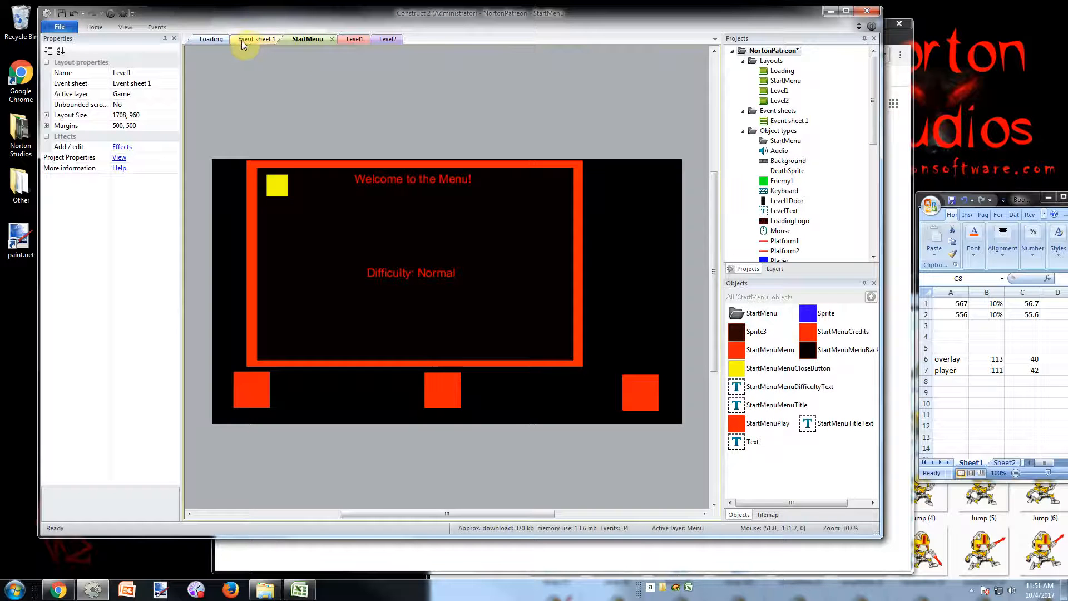
left_click(212, 39)
left_click(256, 39)
right_click(358, 143)
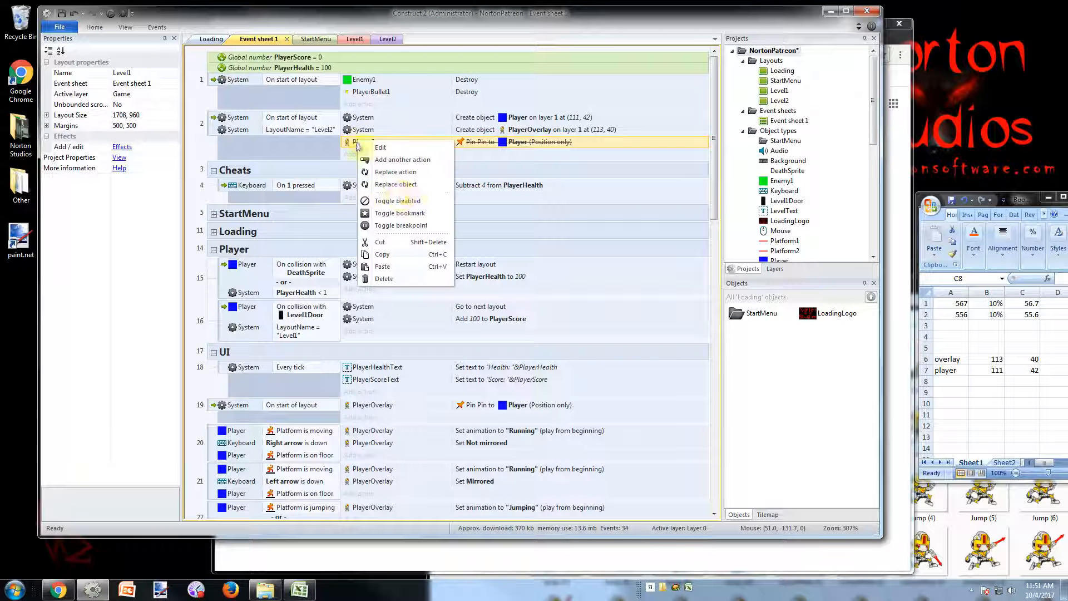
left_click(406, 200)
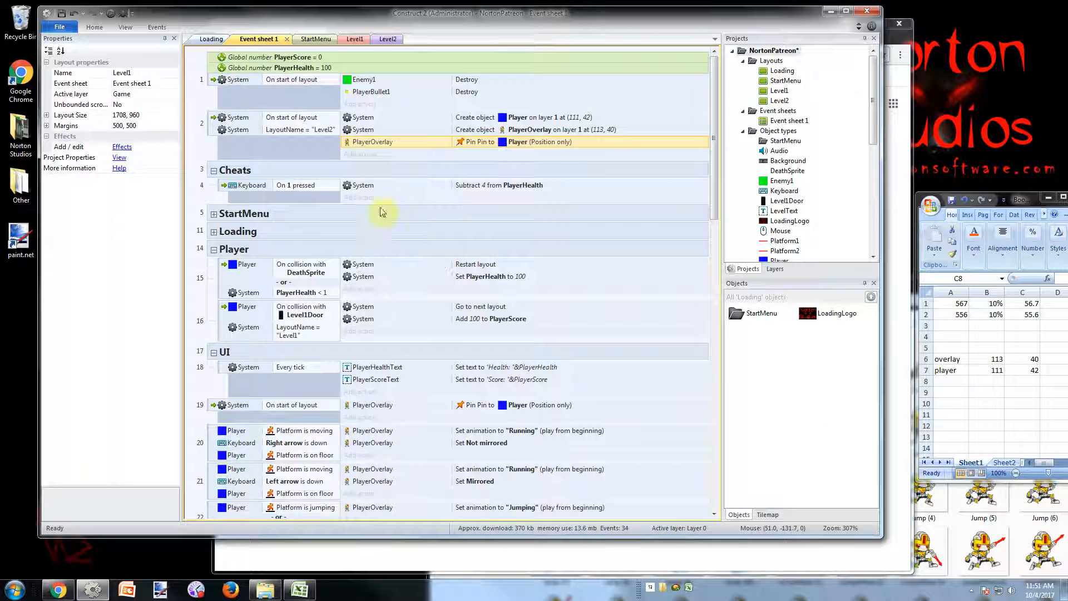
- Move the Level2 event that creates and pins Player and PlayerOverlay to the end of the sheet, below the Enemy1–Player collision event
left_click(214, 131)
key("Delete")
scroll(263, 245, "down", 3)
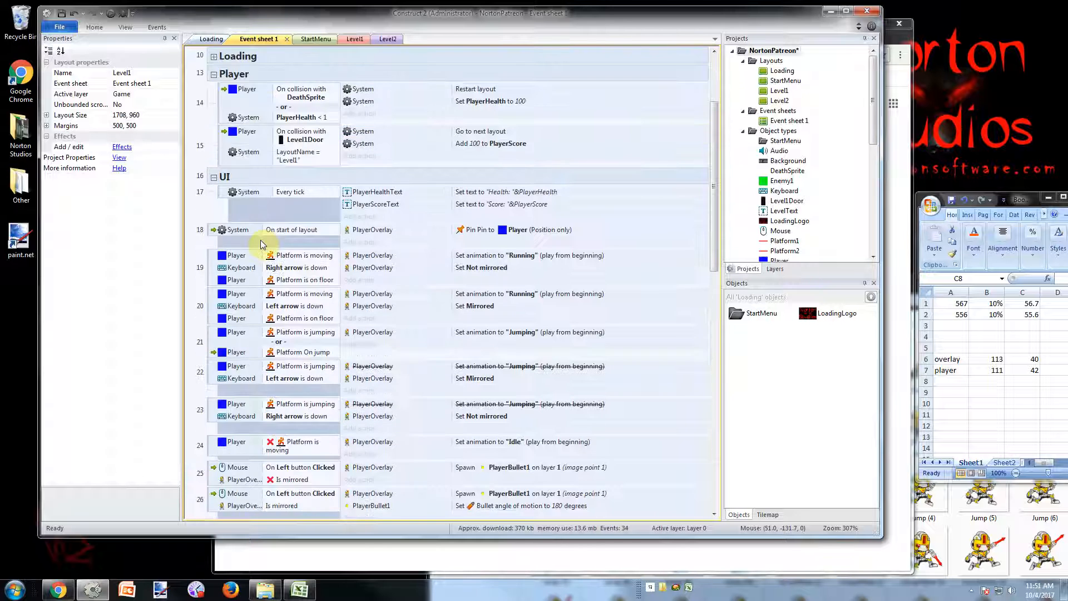
scroll(273, 290, "down", 5)
key("ctrl+v")
scroll(287, 345, "up", 3)
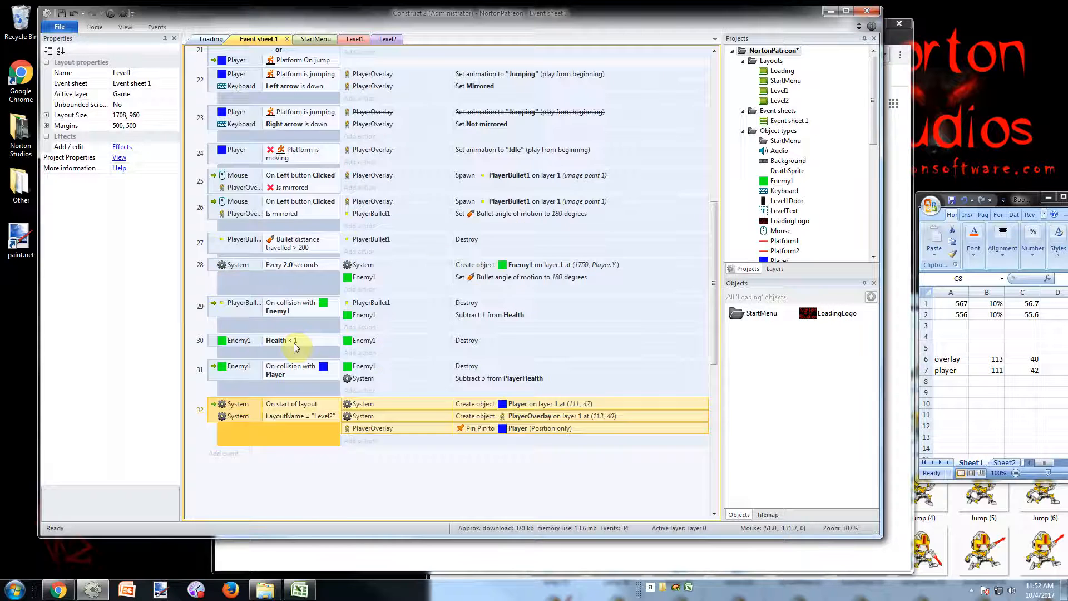
scroll(282, 362, "up", 5)
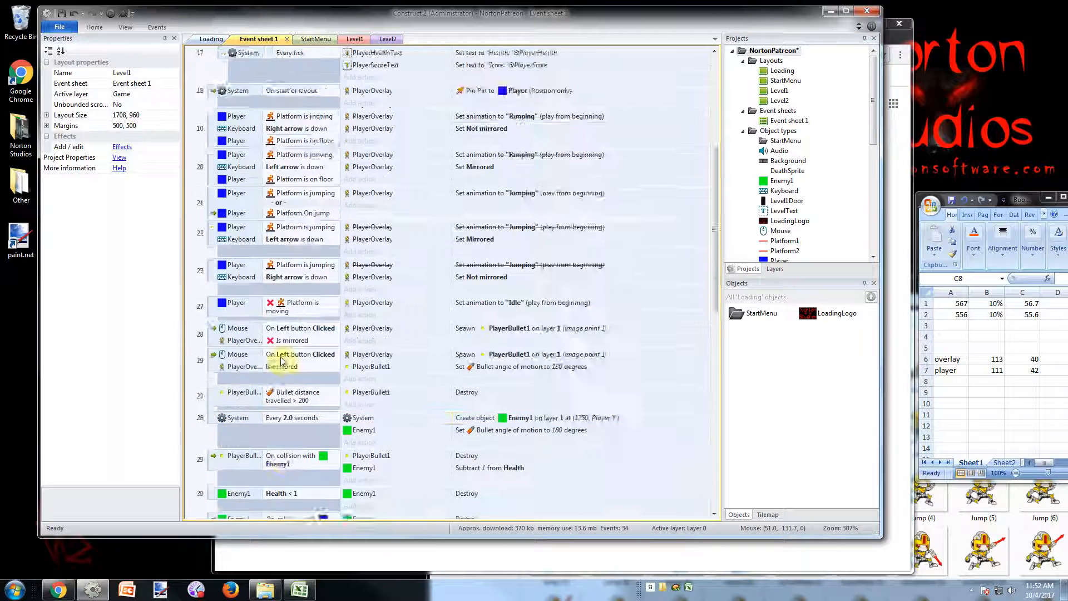
scroll(281, 363, "down", 10)
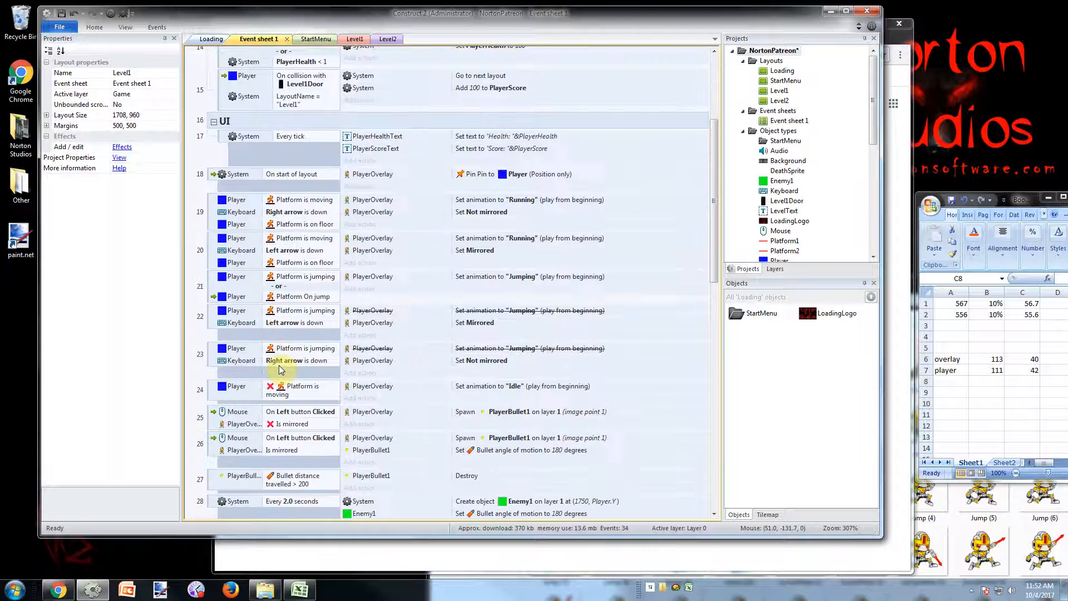
left_click(410, 463)
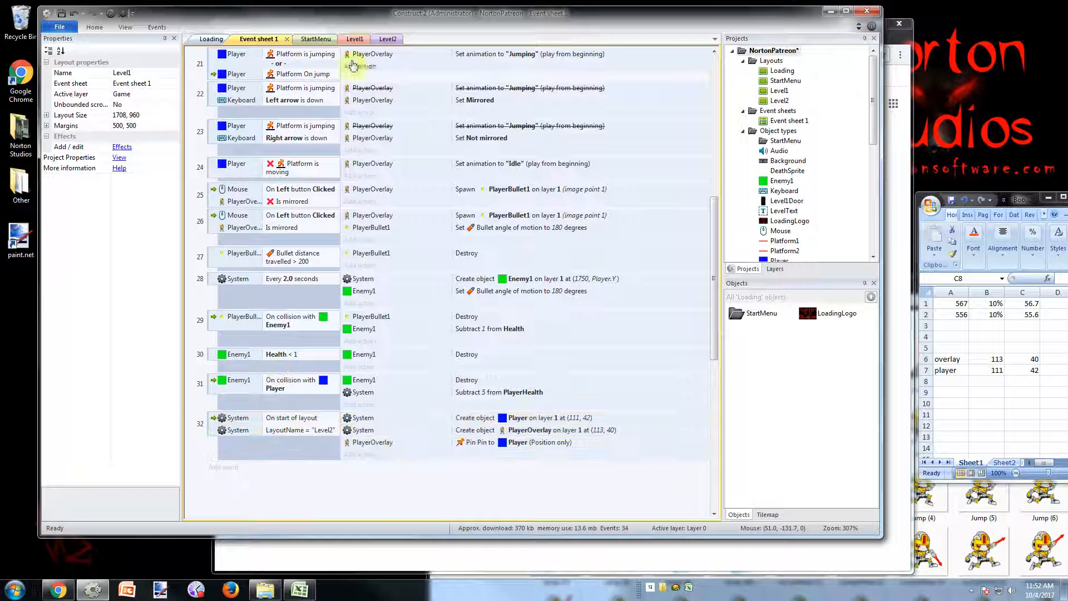
- Preview the game from Level1 and take the player across the platforms and through the door into Level2
left_click(346, 39)
left_click(113, 14)
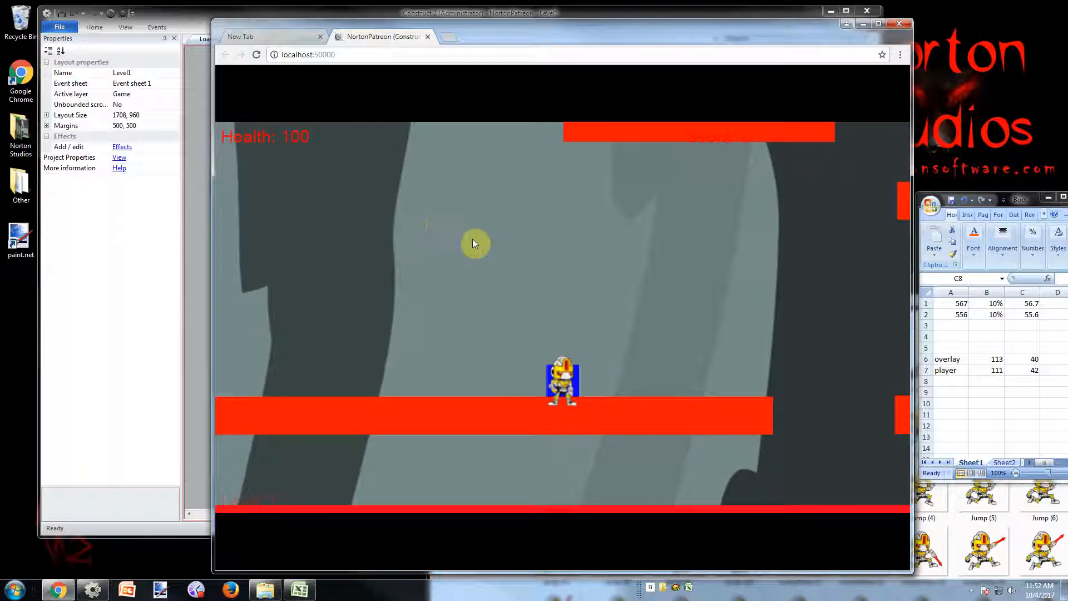
key("Right")
key("Up")
key("Up")
key("Up")
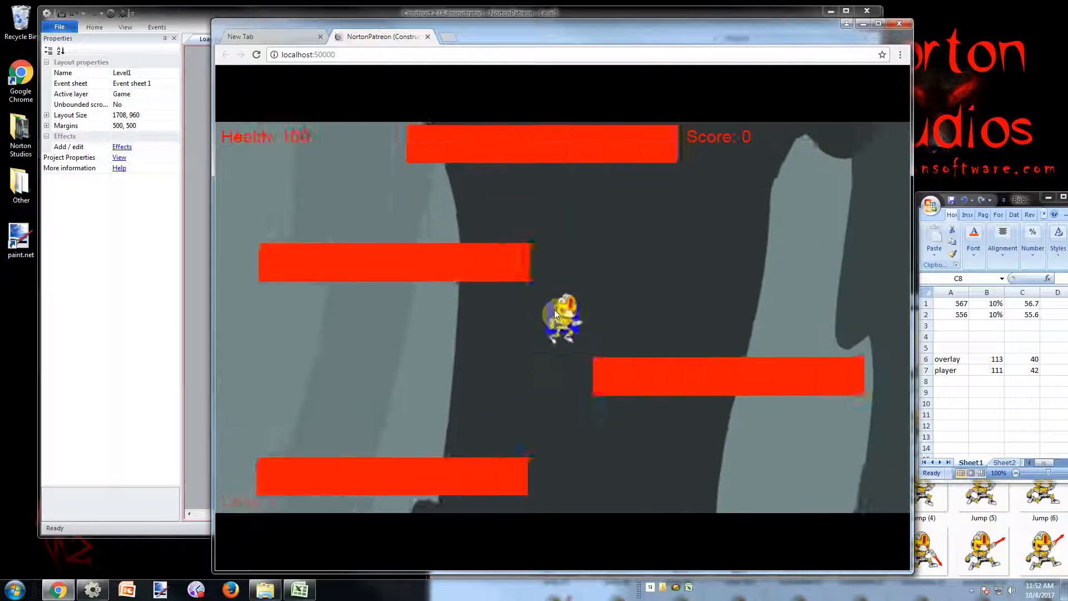
key("Up")
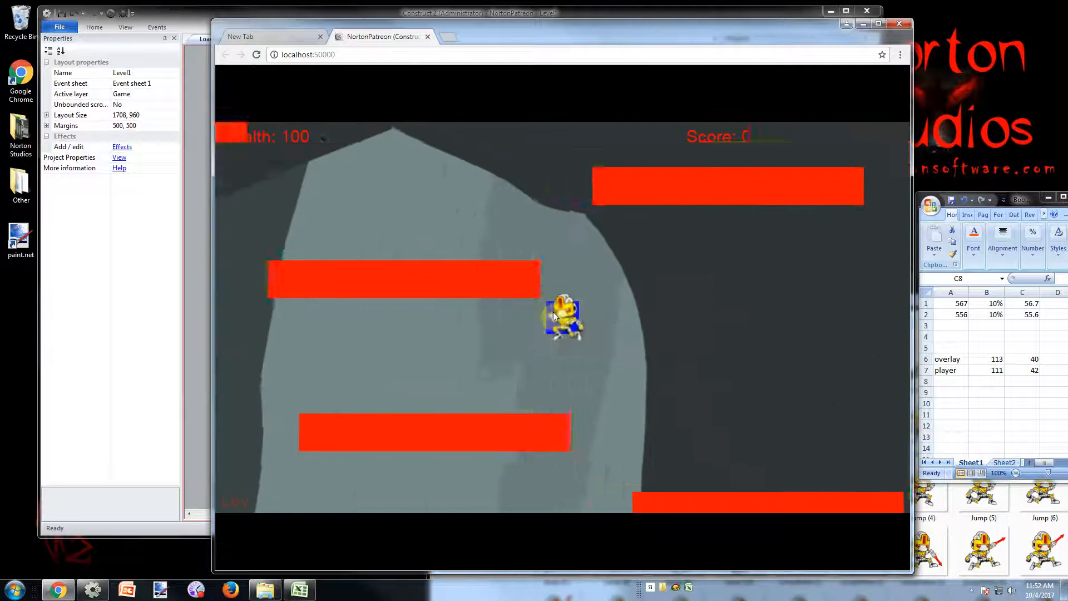
key("Up")
key("Up")
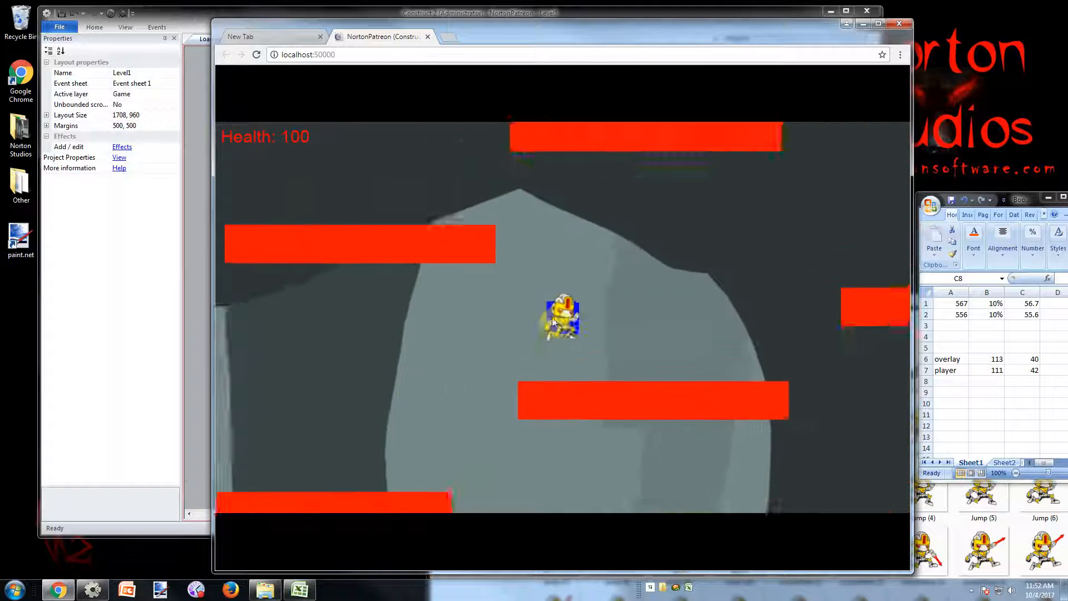
key("Up")
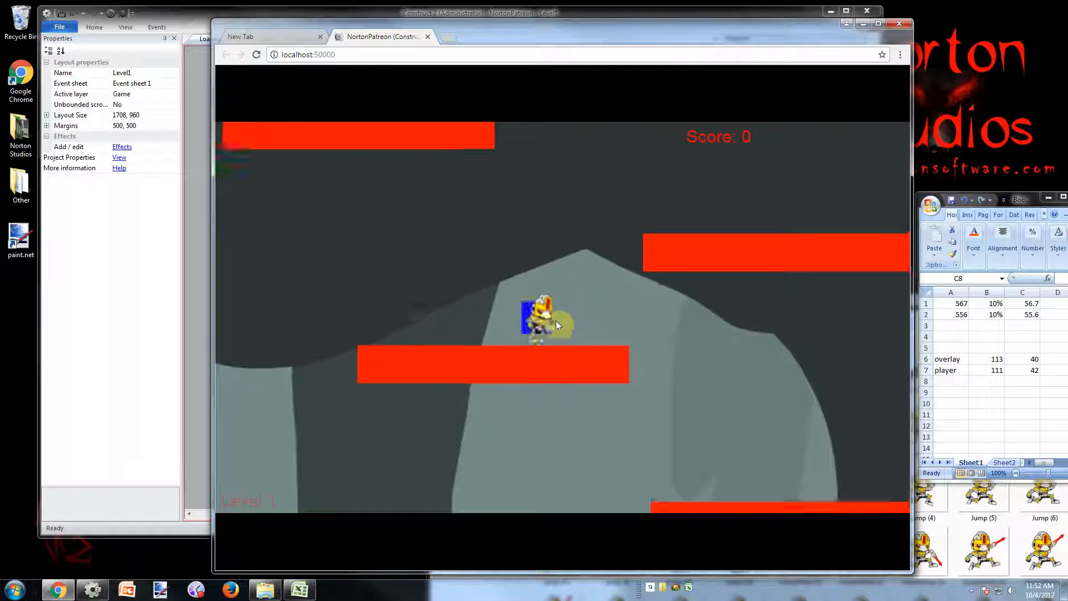
key("Up")
key("Up")
key("Up")
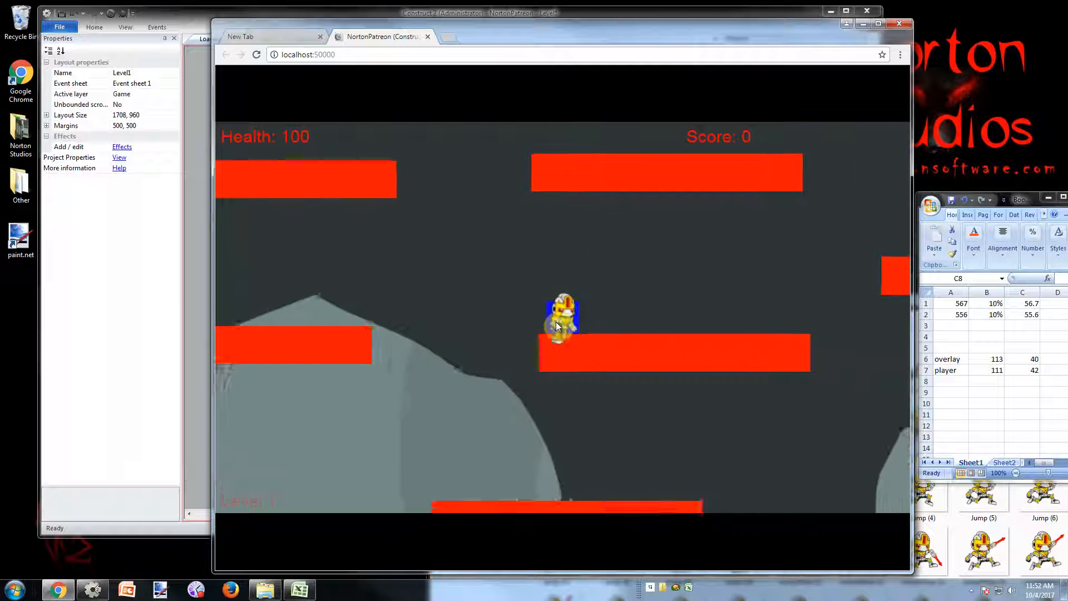
key("Up")
key("Right")
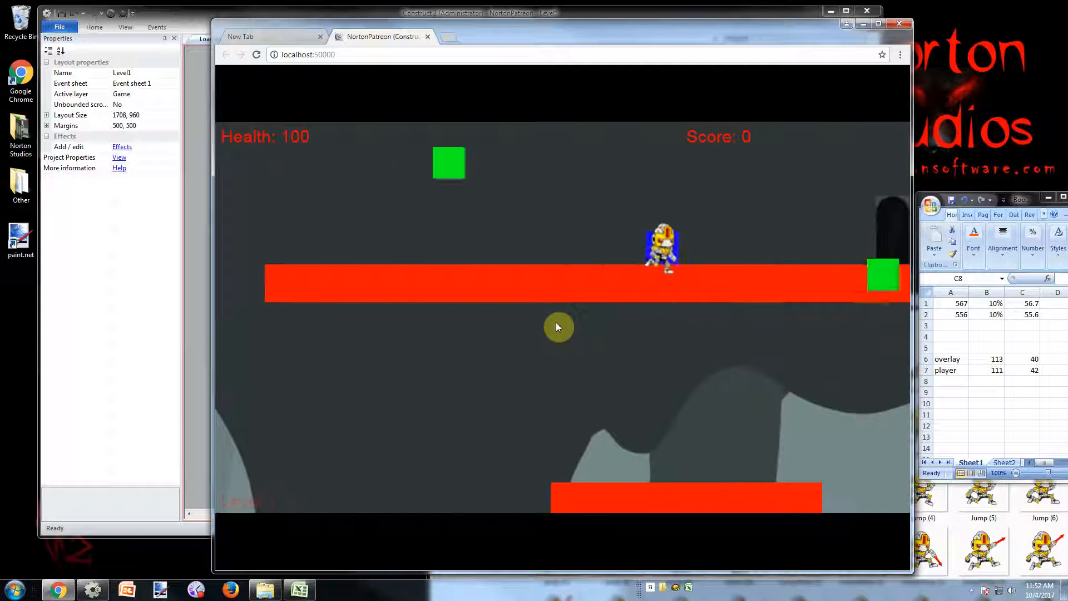
key("Right")
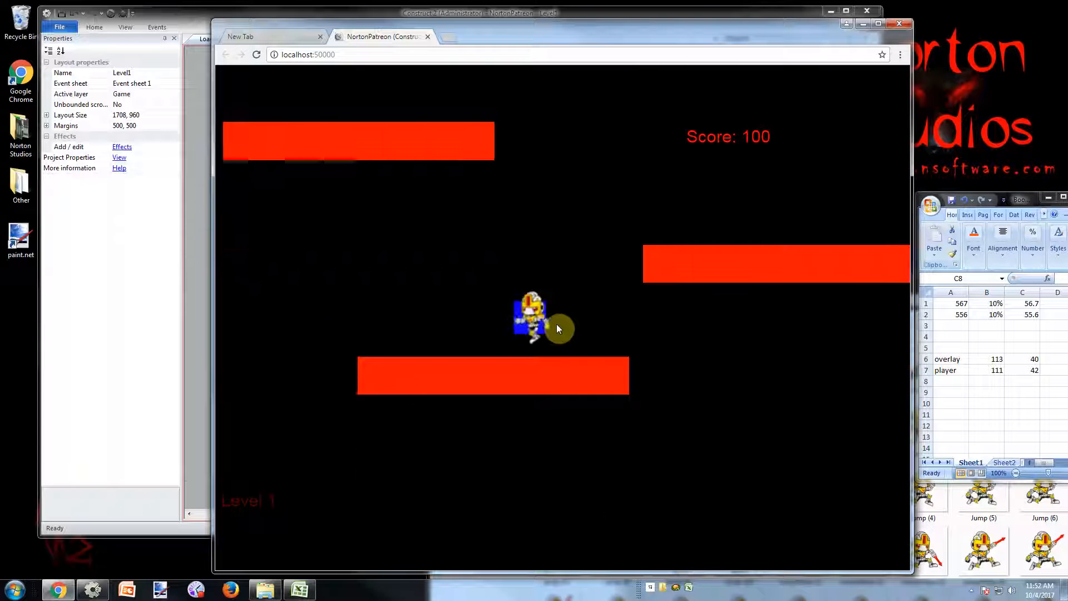
- Move and jump around Level2 in the preview to test that PlayerOverlay follows the Player
key("Up")
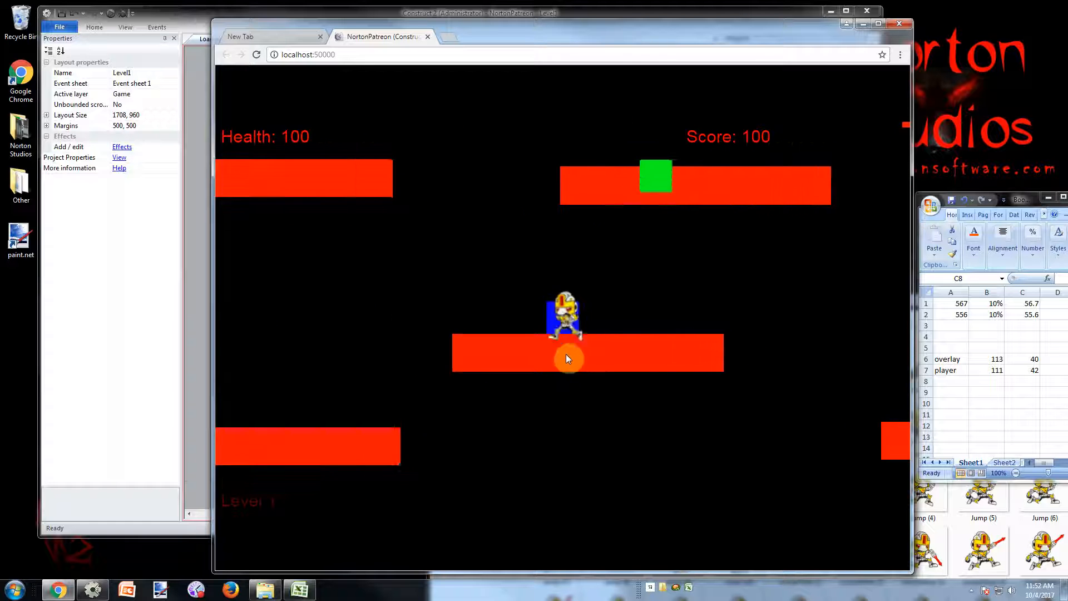
left_click(972, 591)
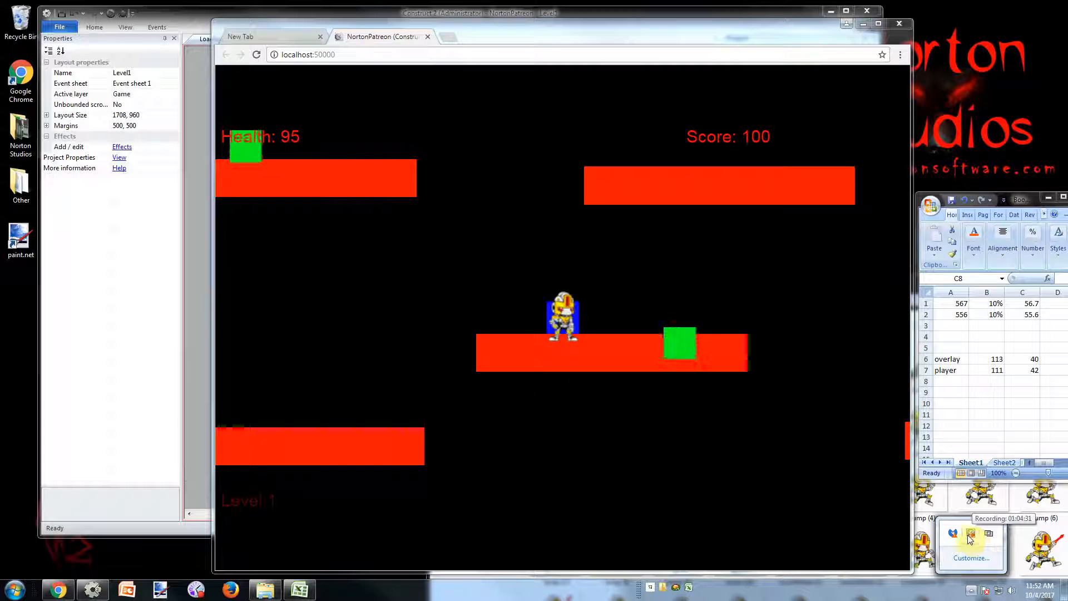
left_click(566, 276)
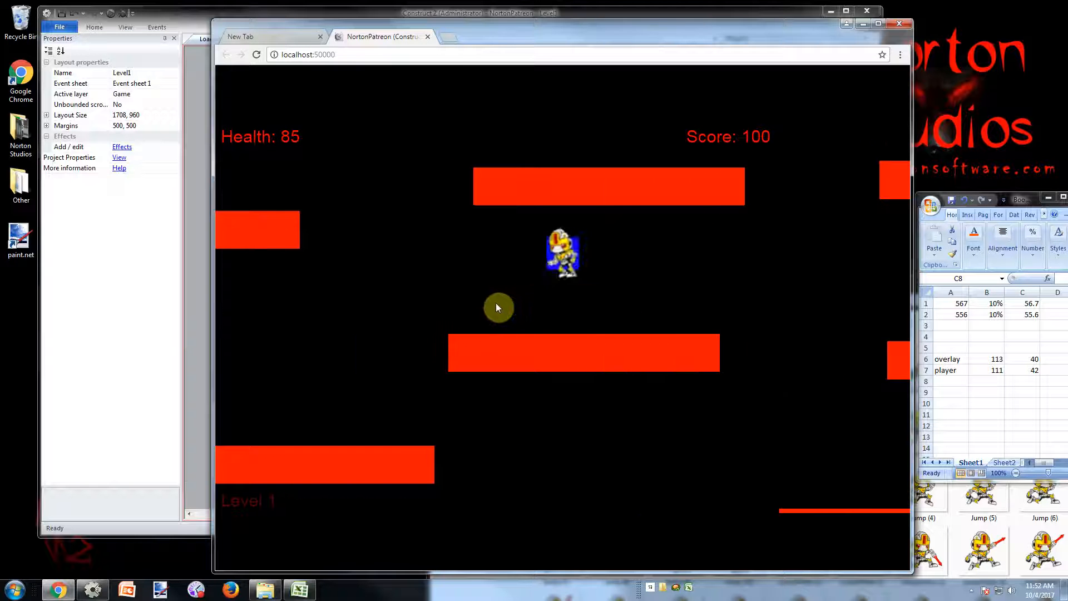
left_click(654, 351)
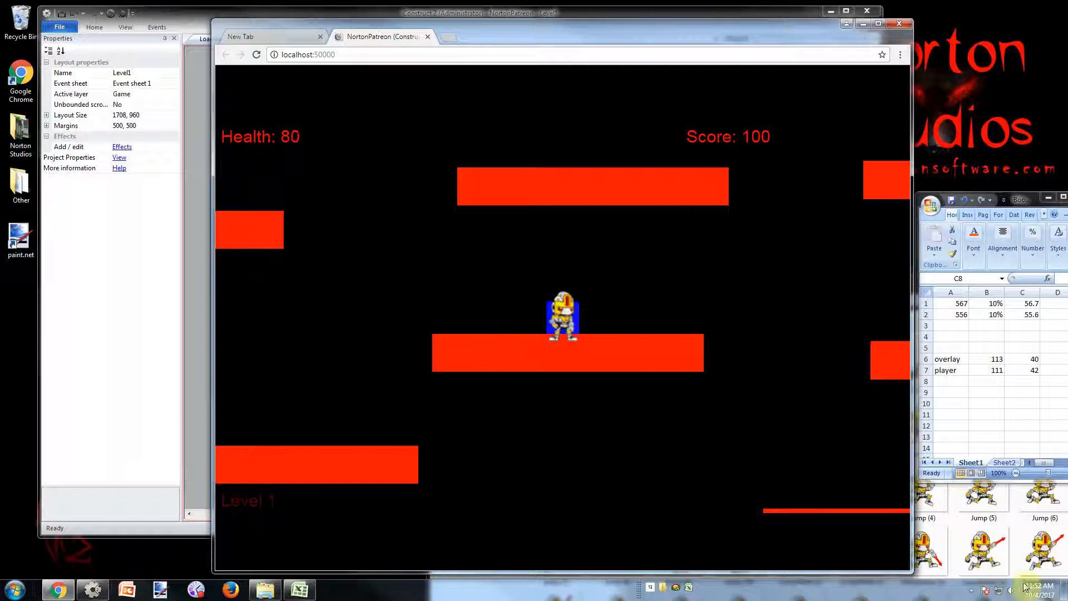
left_click(974, 590)
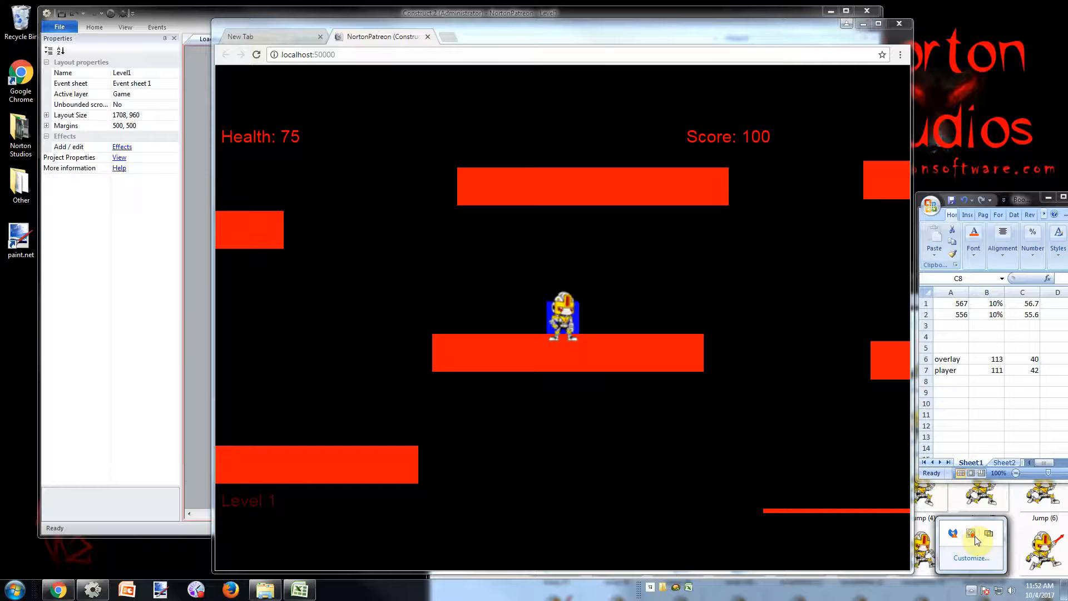